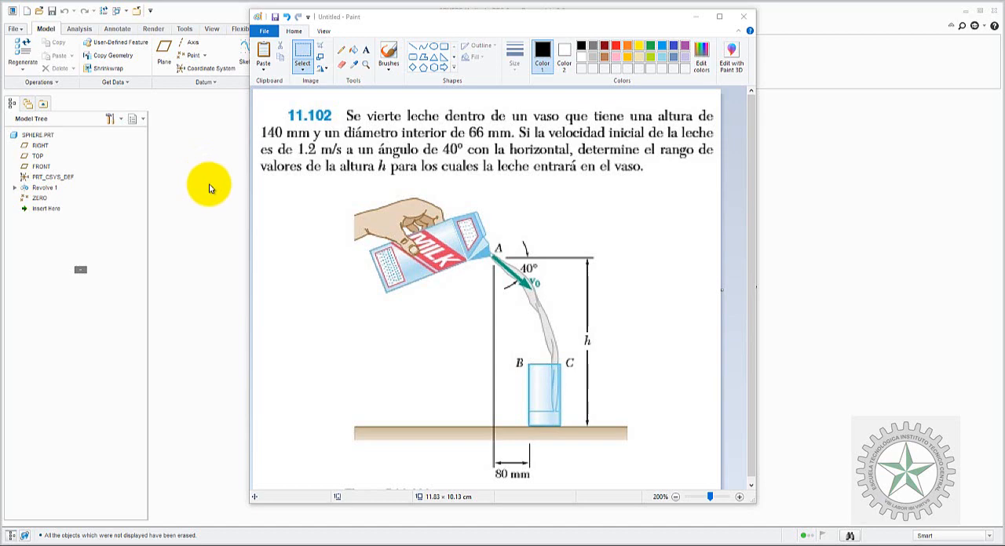
Step: Start a new assembly of sub-type Design named leche, without using the default template
click(209, 185)
click(27, 11)
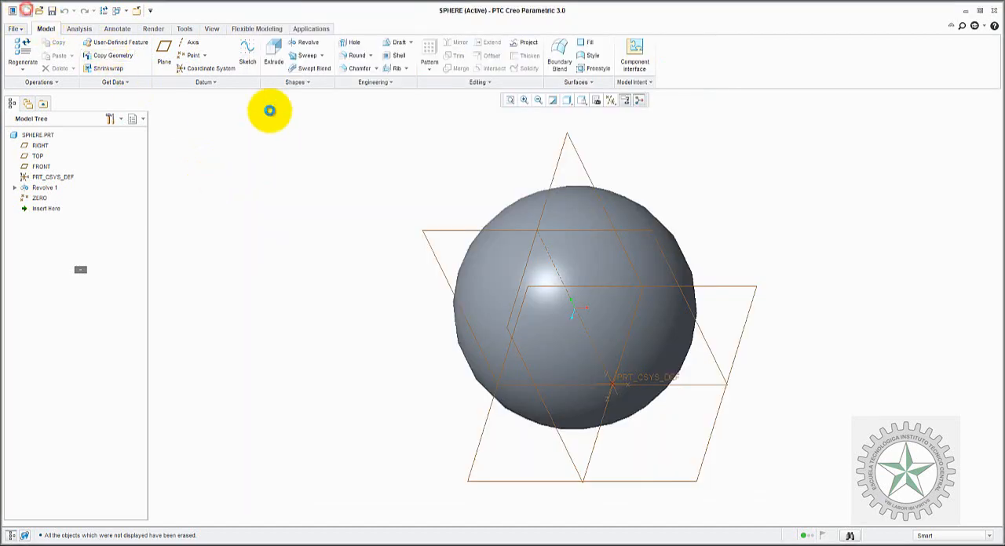
click(416, 241)
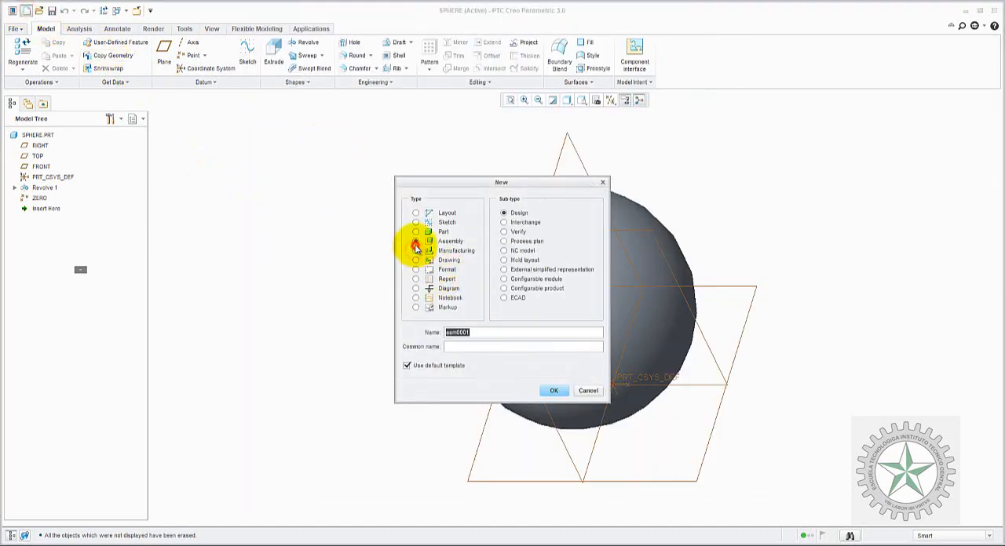
click(406, 365)
click(470, 333)
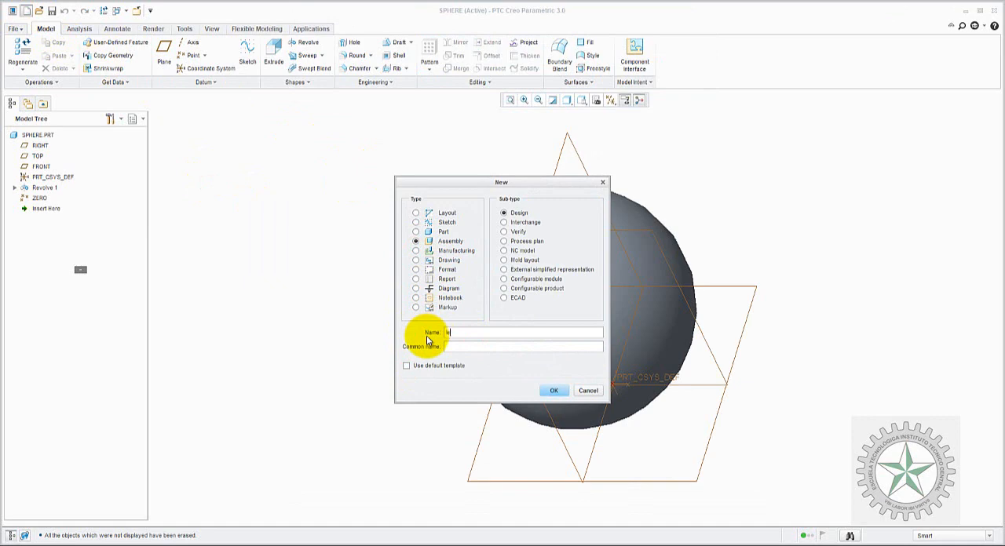
key(Return)
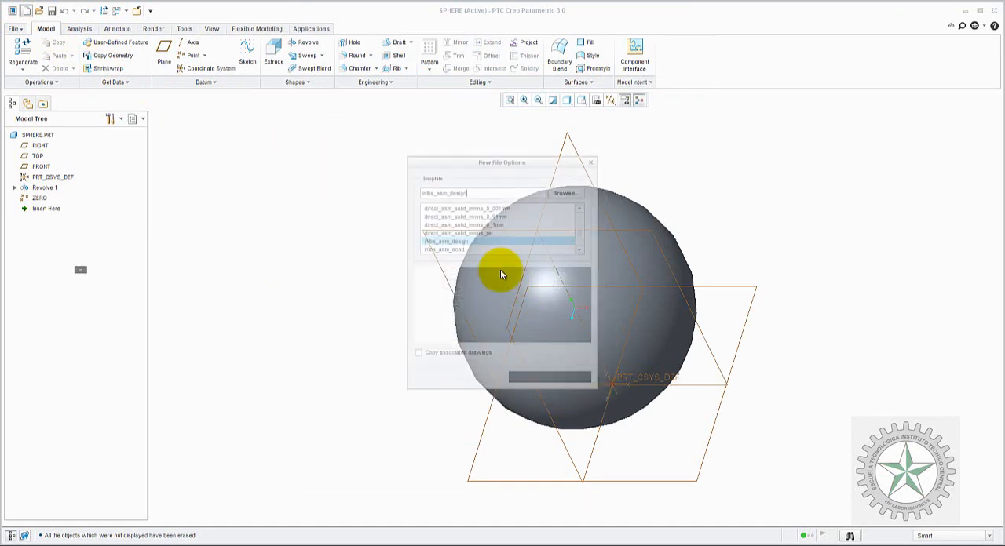
Step: Create the assembly from the mmns_asm_design template
click(463, 249)
scroll(462, 250, down, 2)
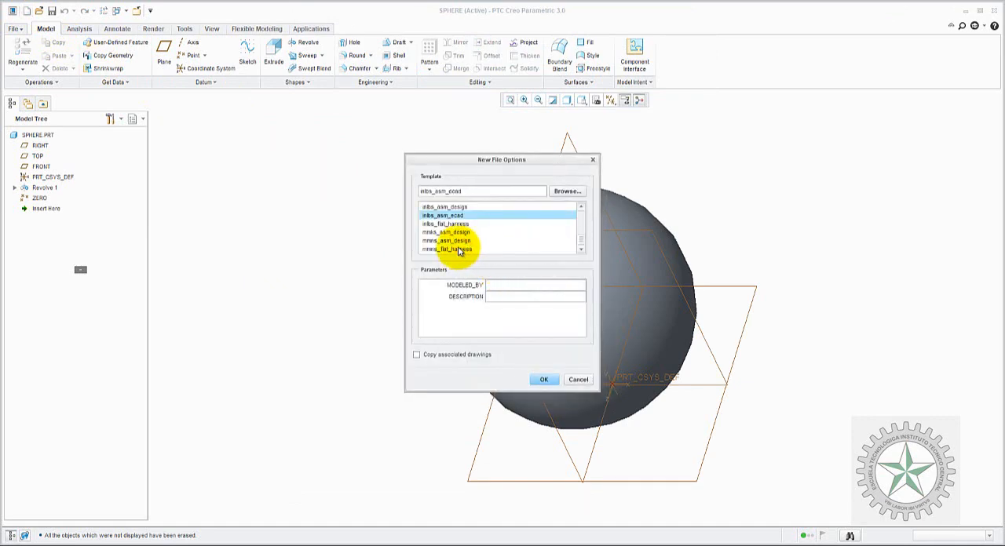
click(458, 240)
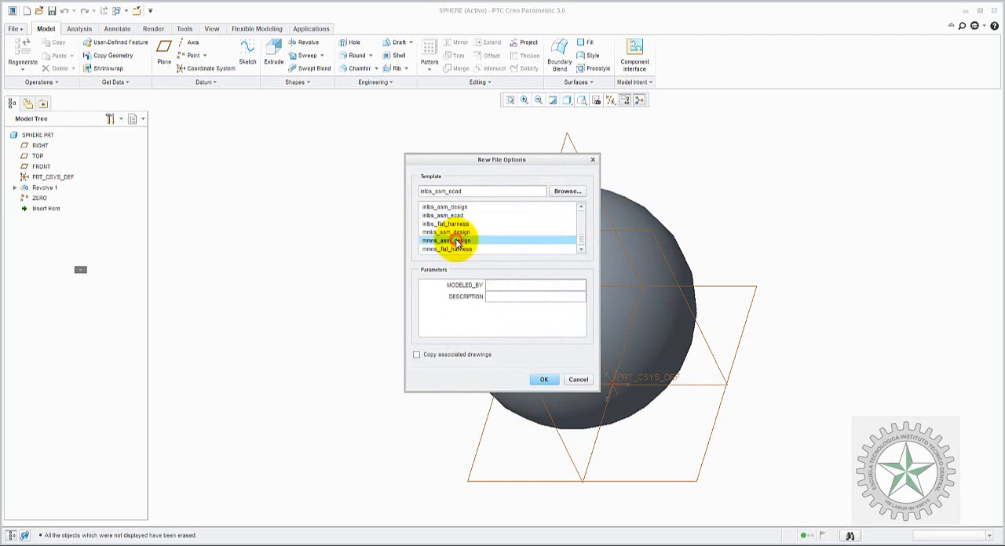
click(546, 380)
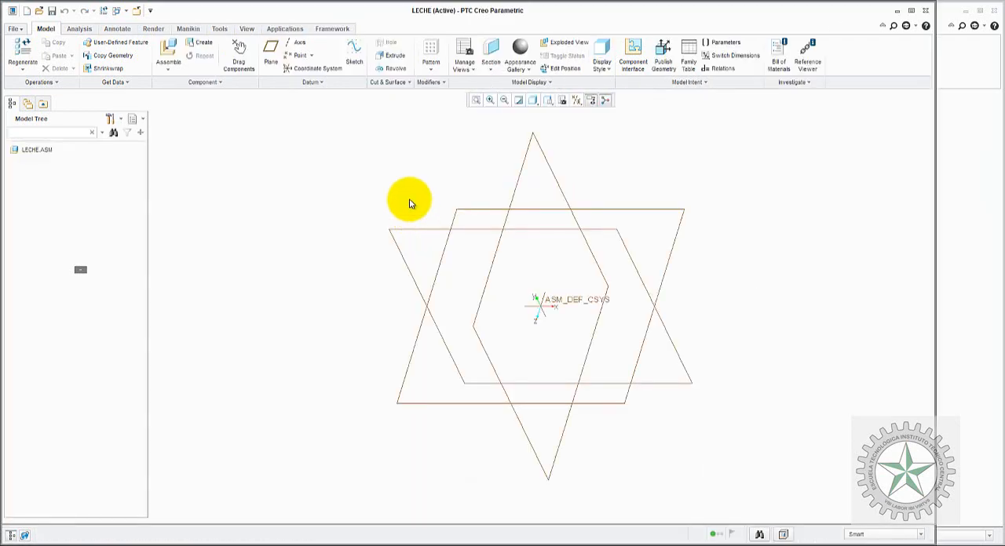
Step: Bring the in-session part sphere.prt into the assembly as a component
click(168, 55)
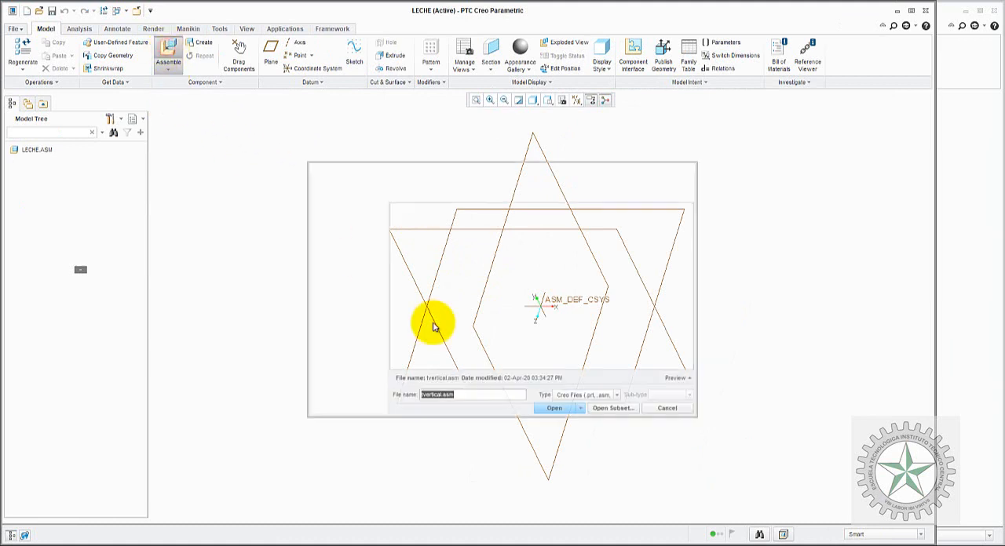
click(347, 222)
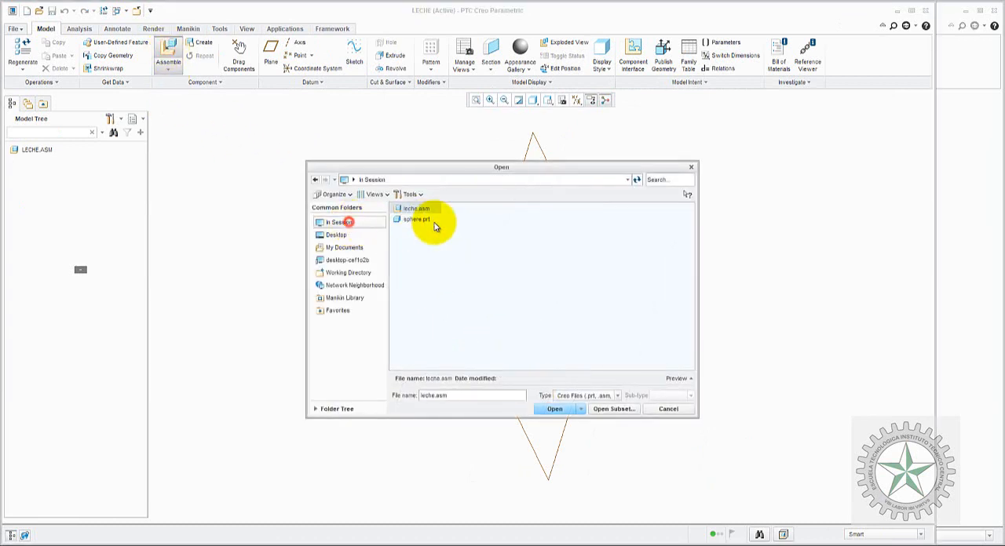
click(420, 220)
click(551, 409)
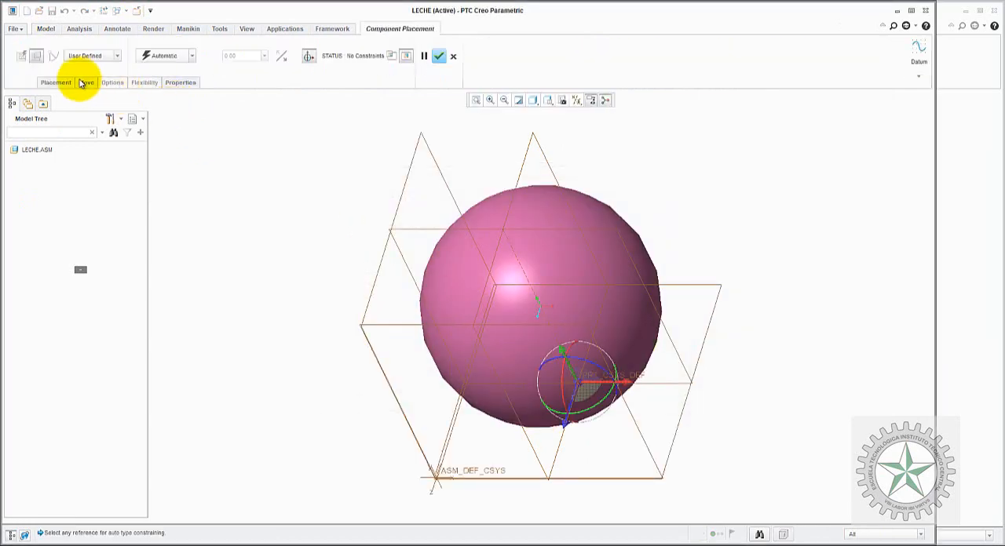
Step: Give the sphere a Planar connection that makes its FRONT plane coincident with ASM_FRONT
click(93, 58)
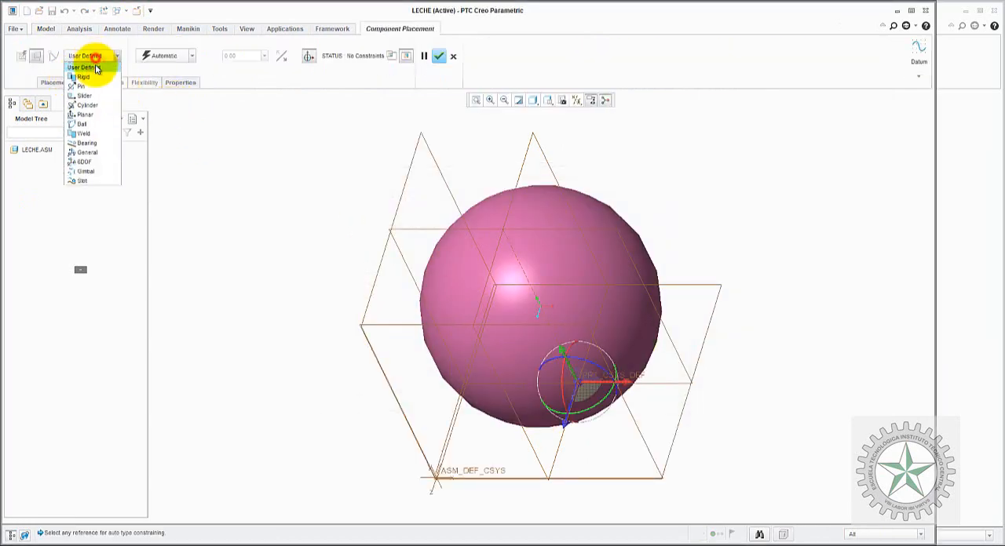
click(84, 114)
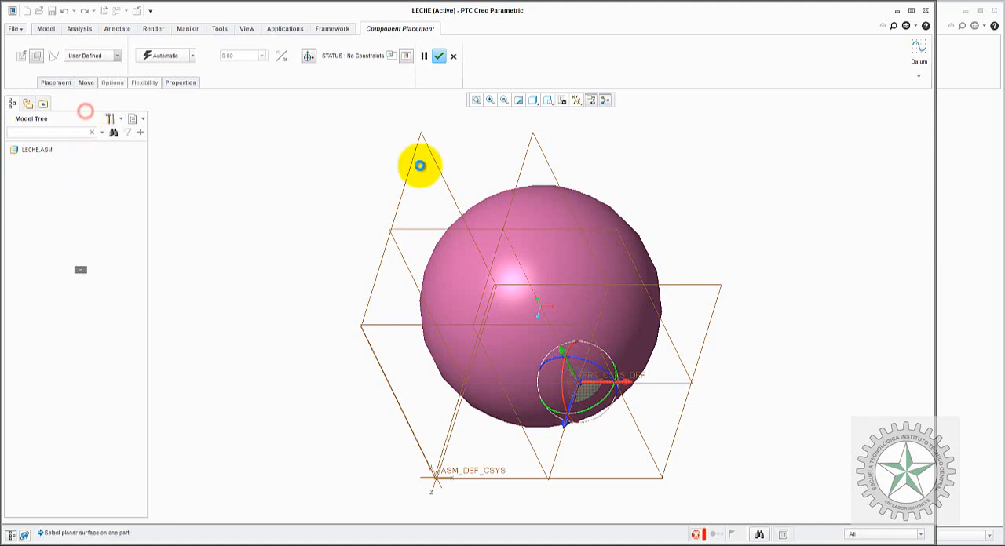
click(418, 229)
click(400, 320)
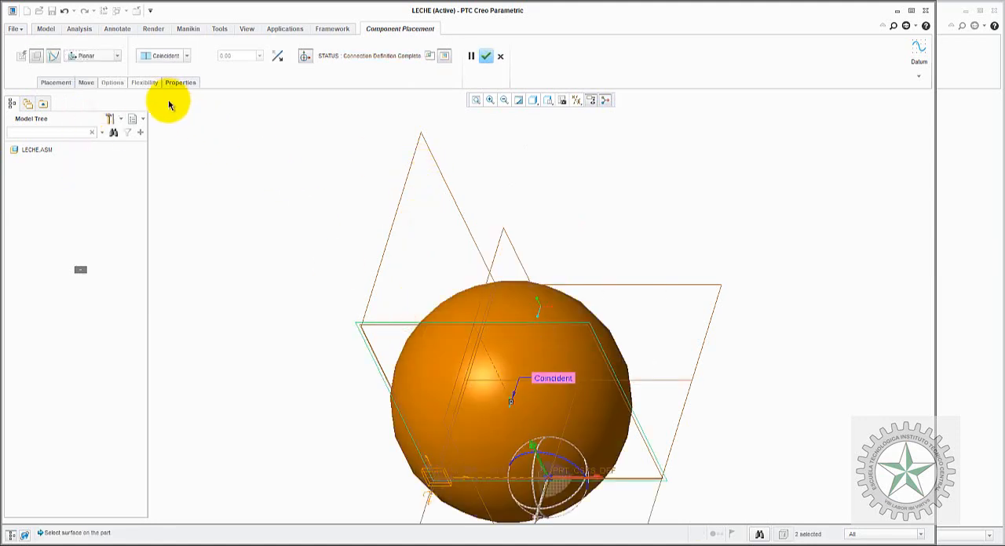
Step: Define Translation Axis 1 between the sphere's RIGHT plane and ASM_RIGHT, with a current position of 0
click(49, 83)
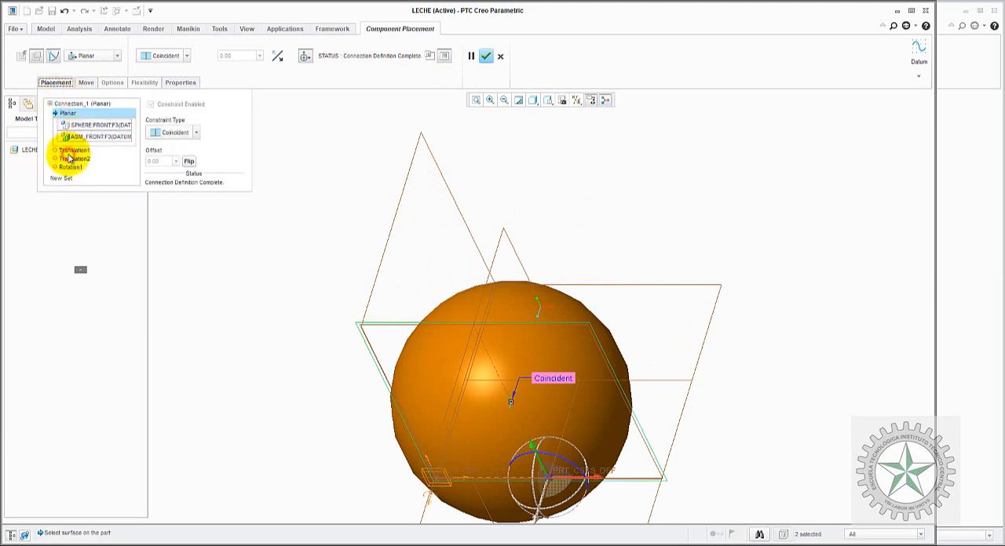
click(70, 152)
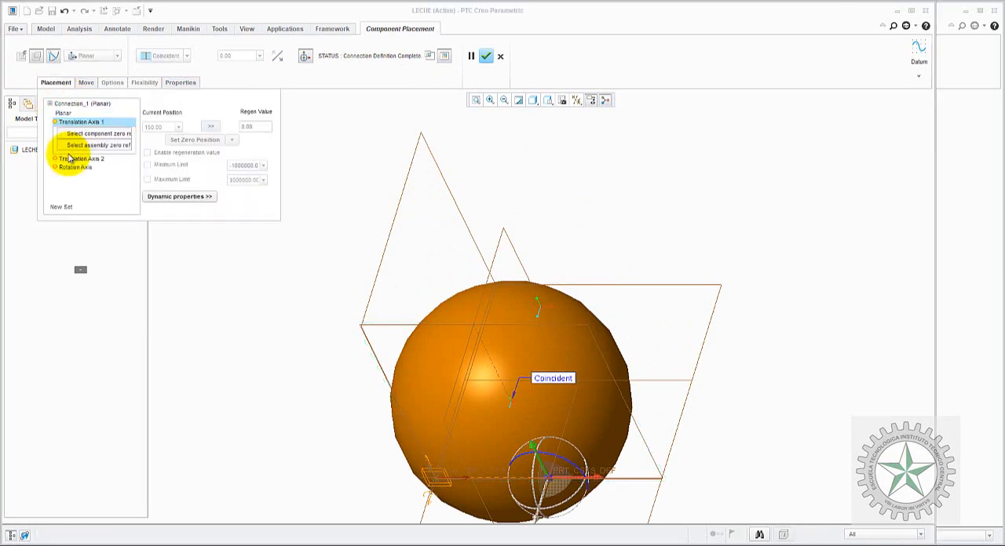
click(497, 246)
click(392, 218)
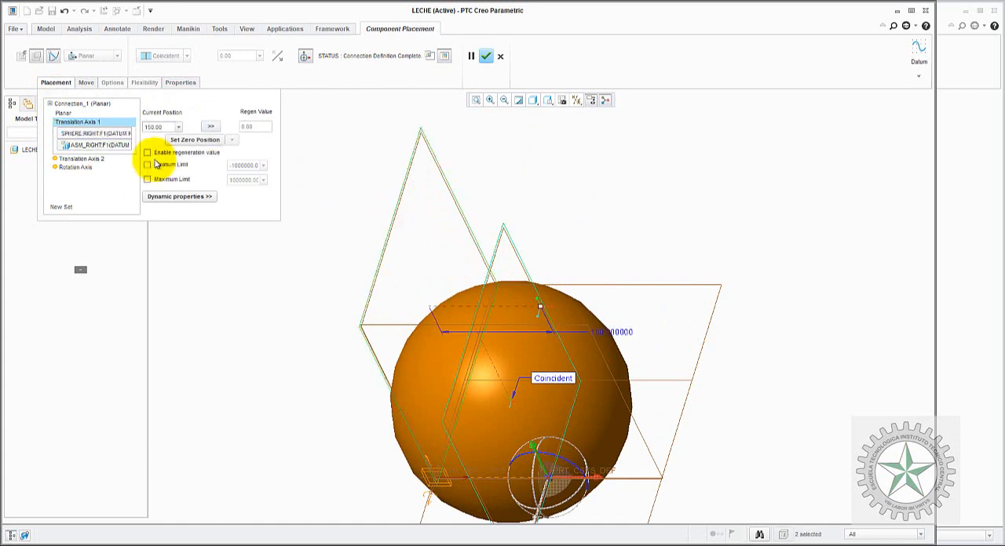
double_click(152, 127)
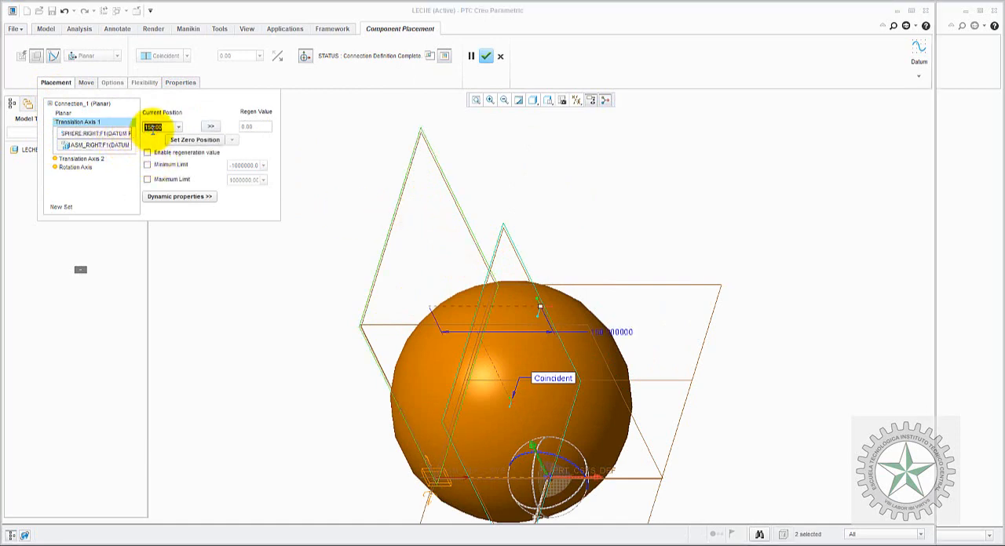
text(0)
key(Return)
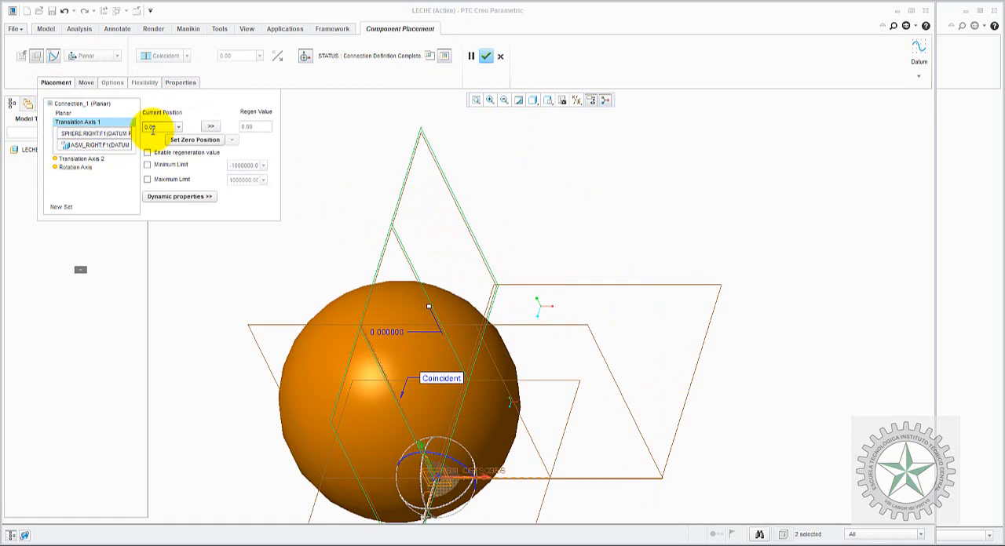
Step: Define Translation Axis 2 between the sphere's TOP plane and ASM_TOP at position 0, and complete the component placement
click(92, 159)
click(572, 381)
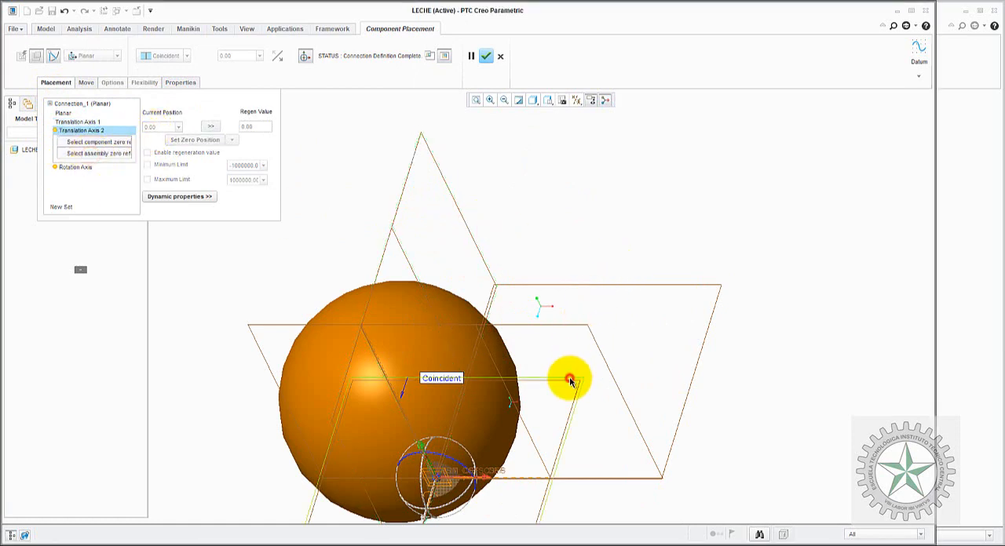
click(582, 291)
double_click(168, 127)
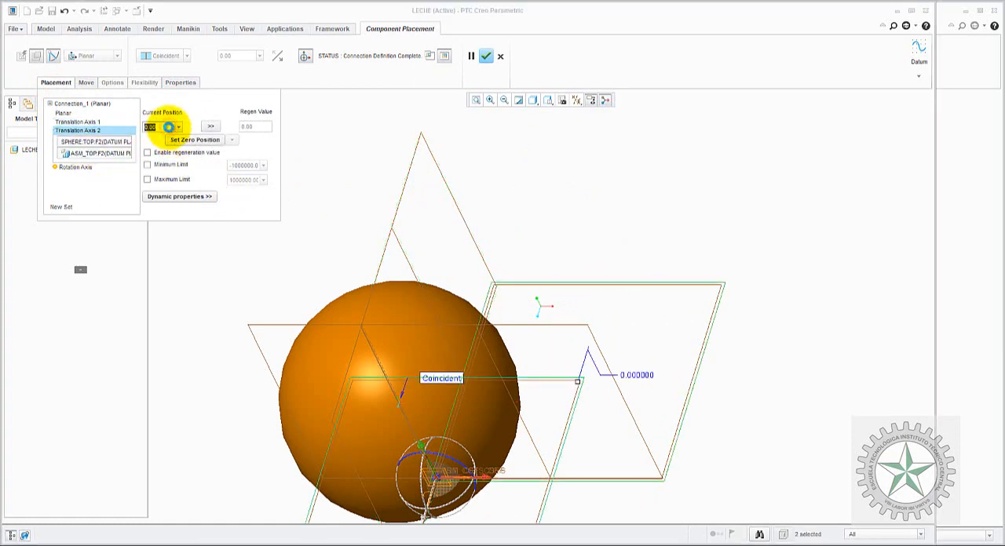
key(Return)
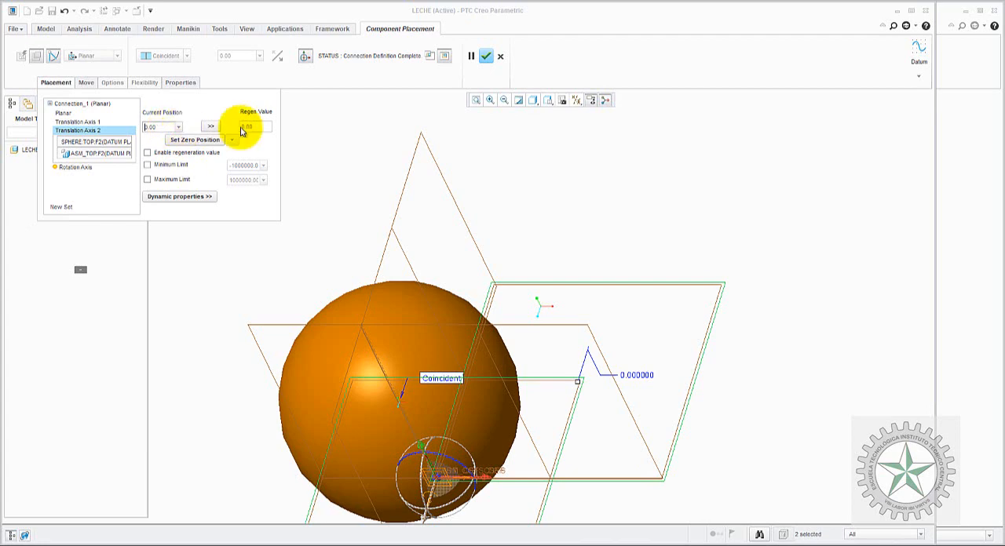
click(484, 57)
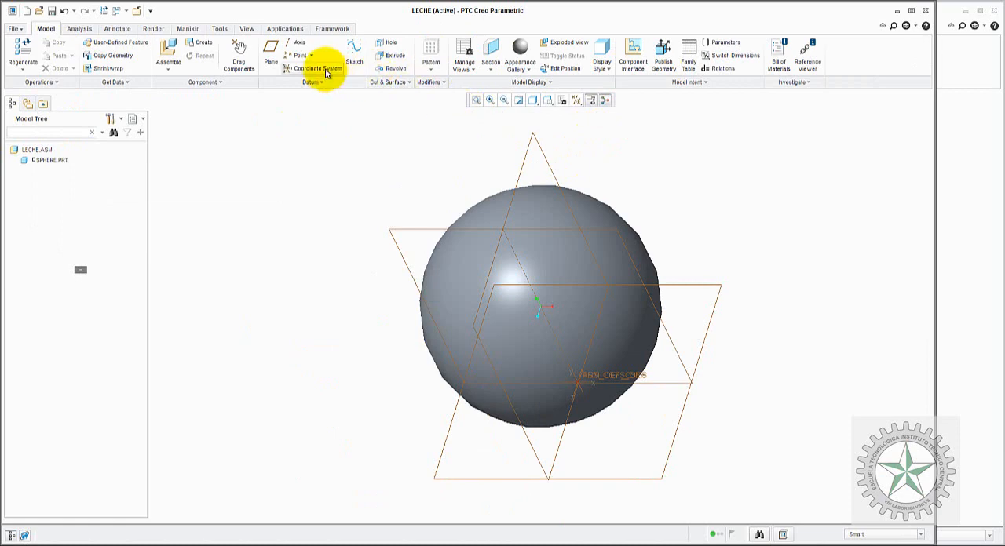
Step: Take a Drag Components snapshot of the sphere's current position and name it zero
click(240, 52)
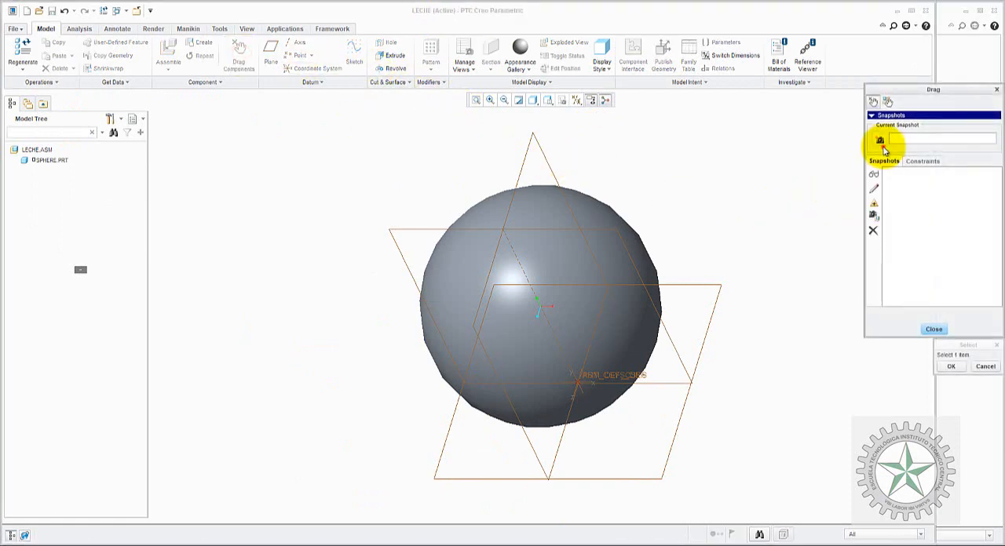
click(879, 141)
double_click(913, 137)
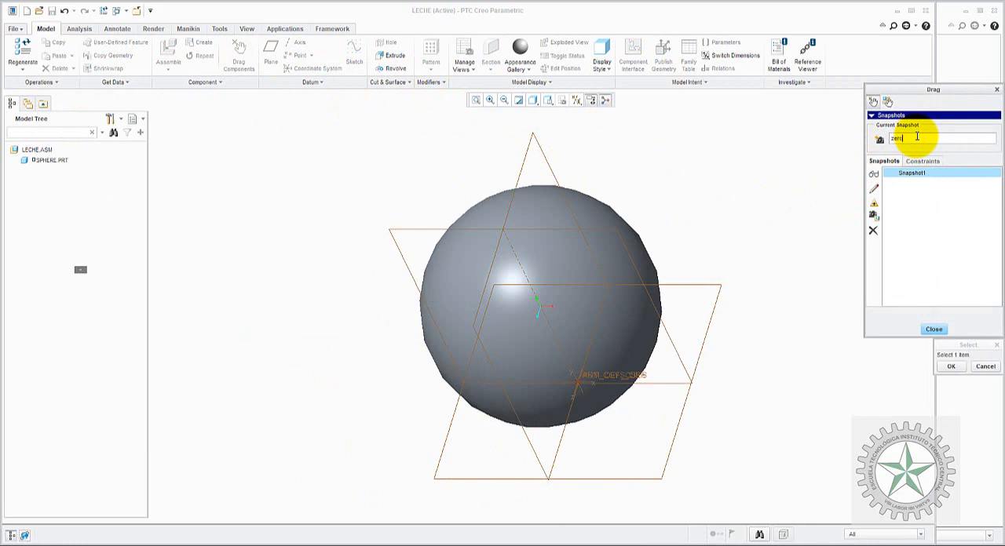
text(zero)
key(Return)
click(939, 337)
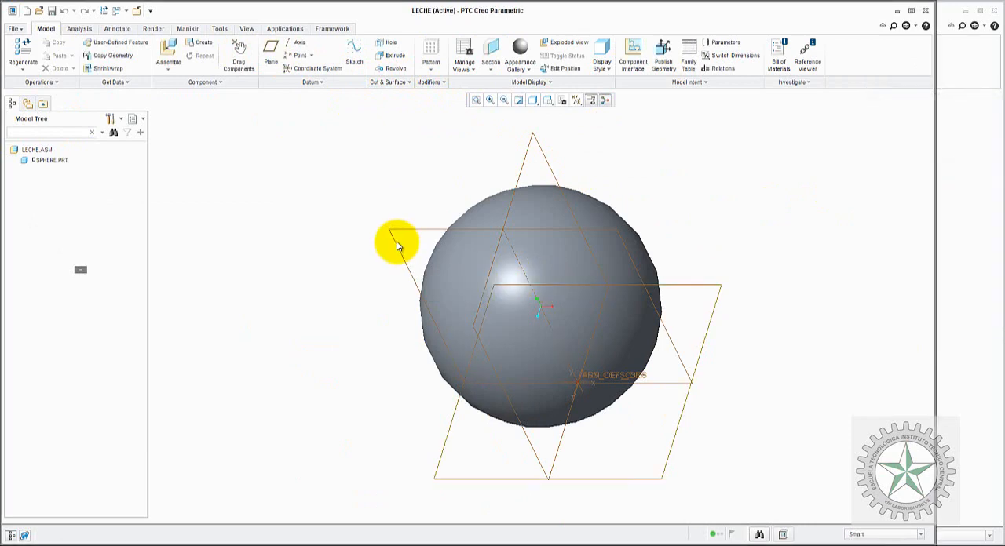
Step: Check the stored snapshot in the Drag list, and open the assembly in the Mechanism application
click(235, 53)
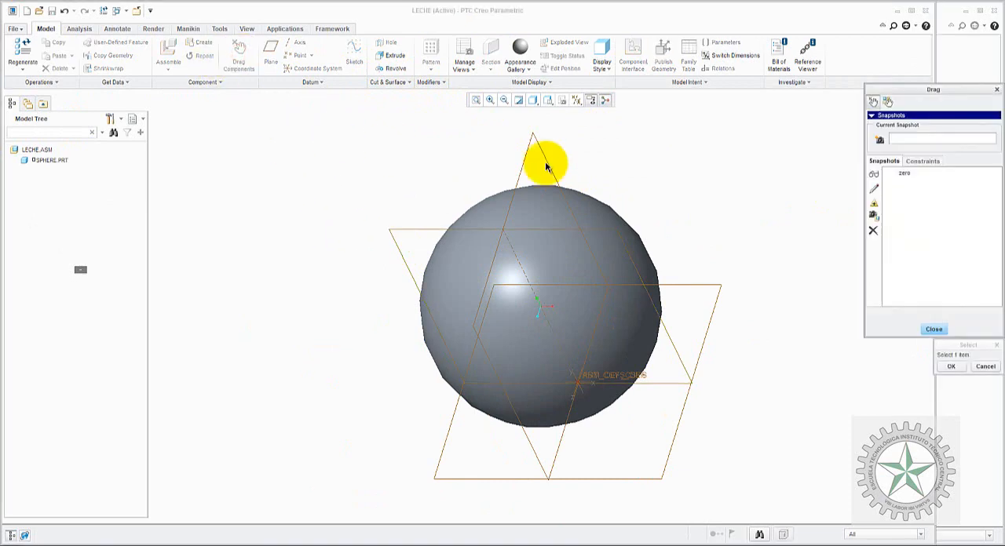
click(932, 328)
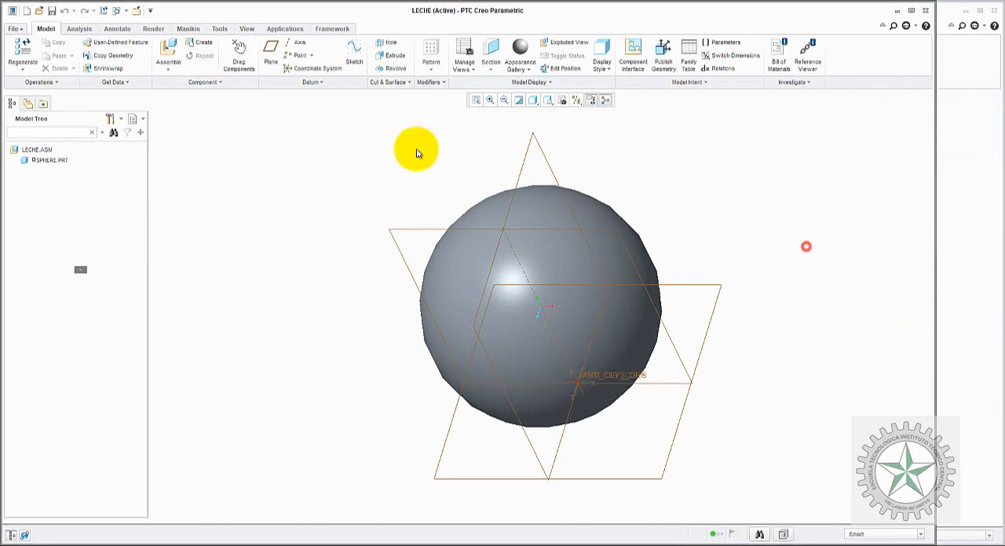
click(282, 28)
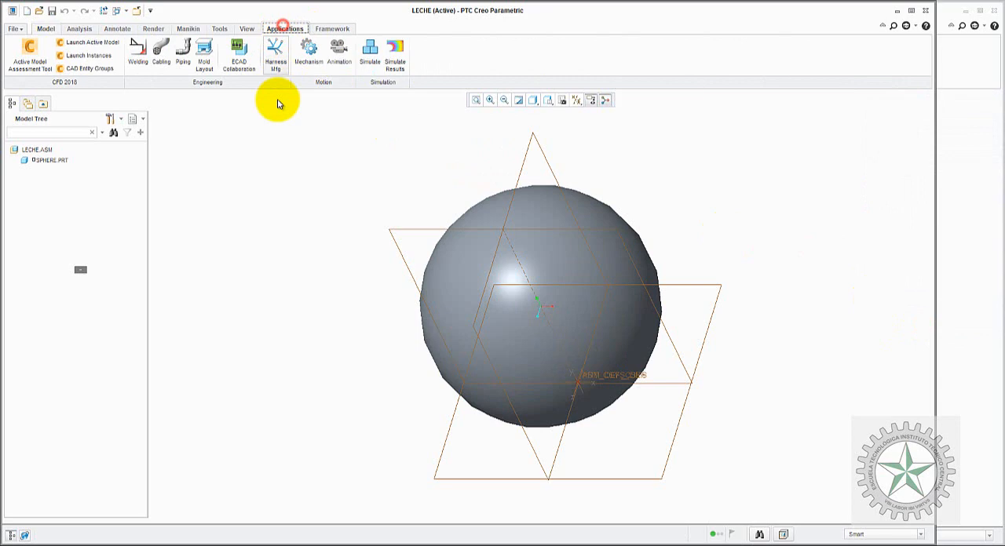
click(307, 59)
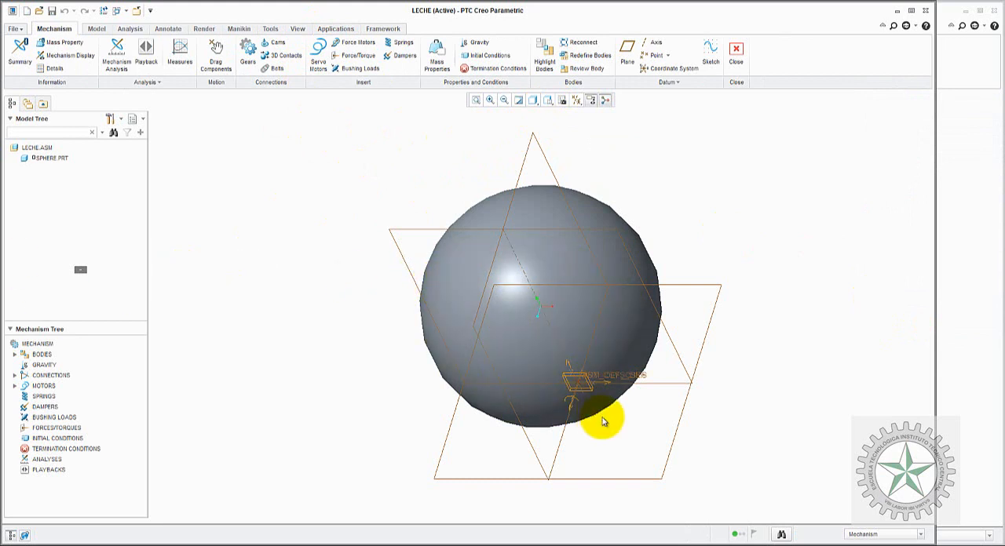
Step: Switch to the Paint window with problem 11.102, circle the 1.2 m/s velocity and the 40° angle, and return to Creo
mouse_move(605, 540)
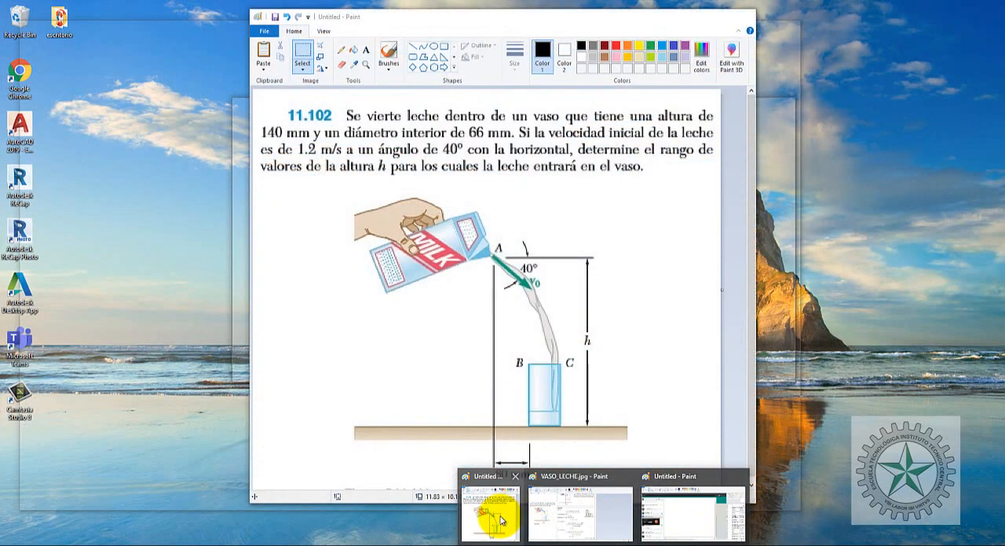
click(489, 511)
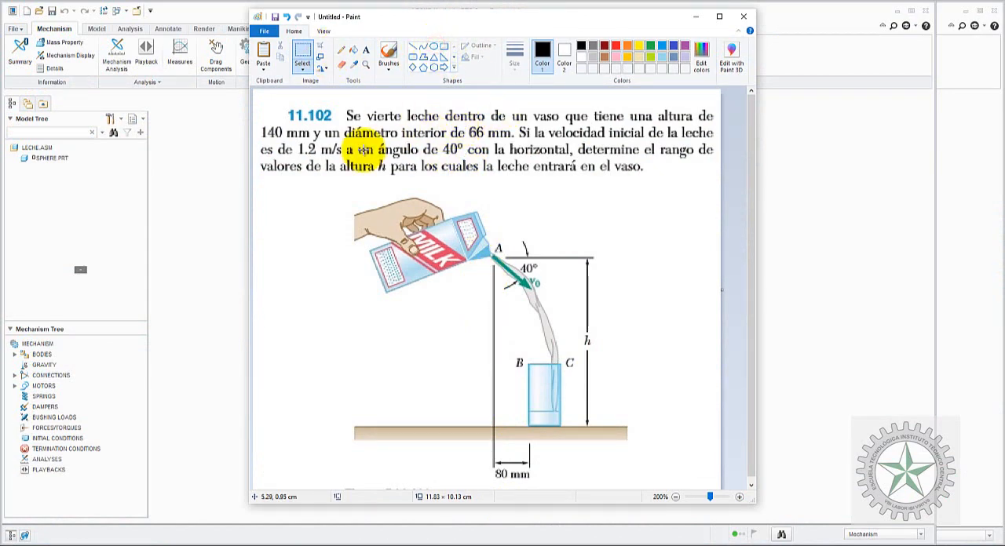
drag(296, 143, 316, 154)
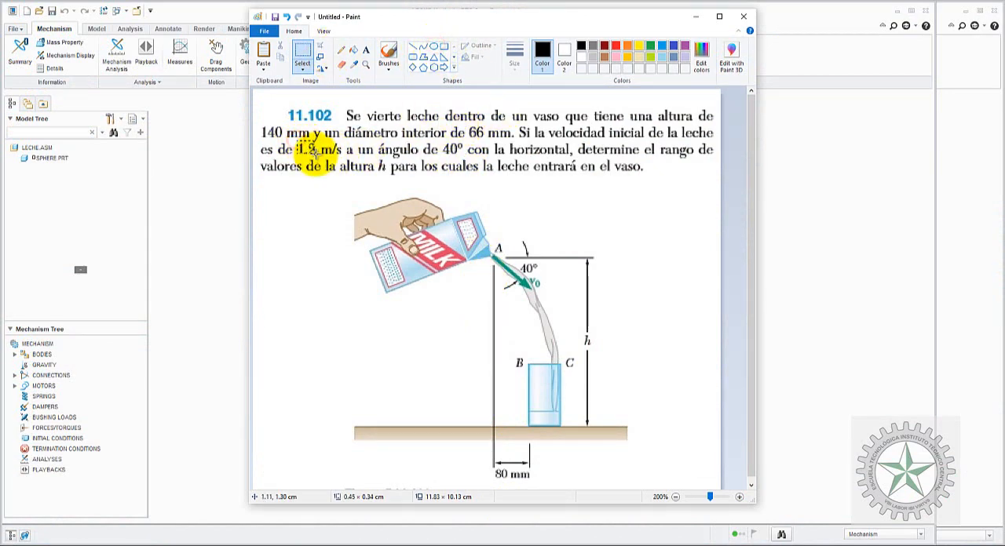
click(316, 215)
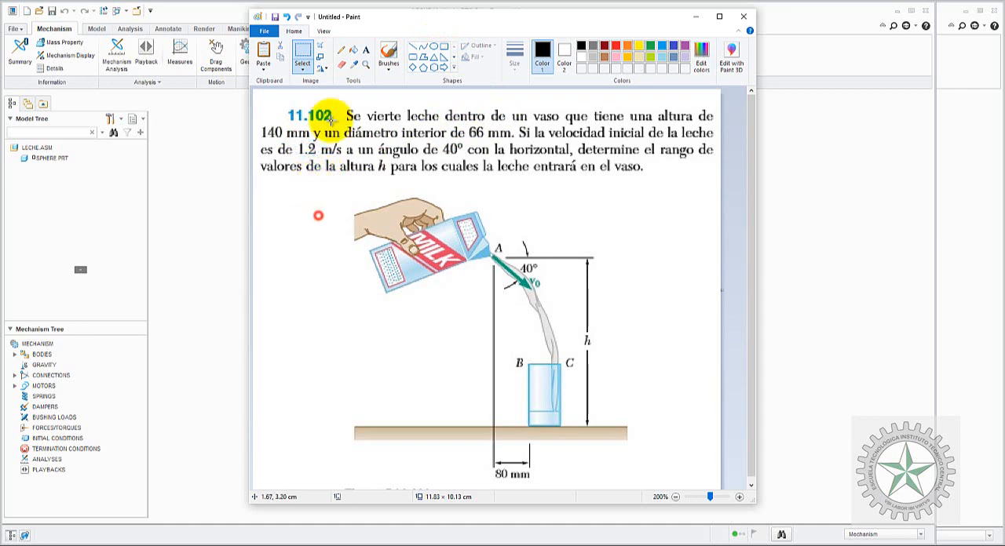
click(431, 48)
mouse_move(287, 142)
mouse_down()
mouse_move(355, 168)
mouse_move(348, 159)
mouse_up()
drag(438, 140, 468, 160)
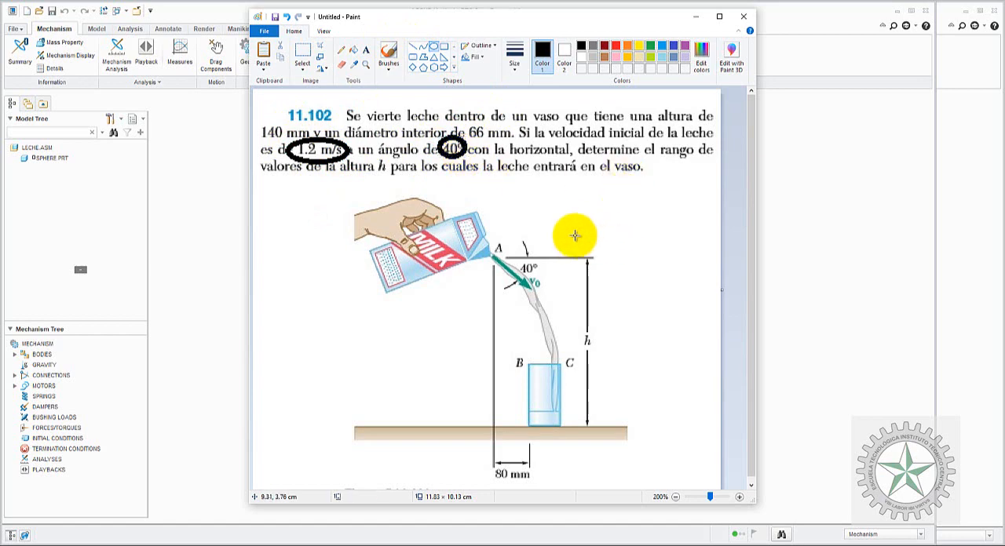
click(838, 243)
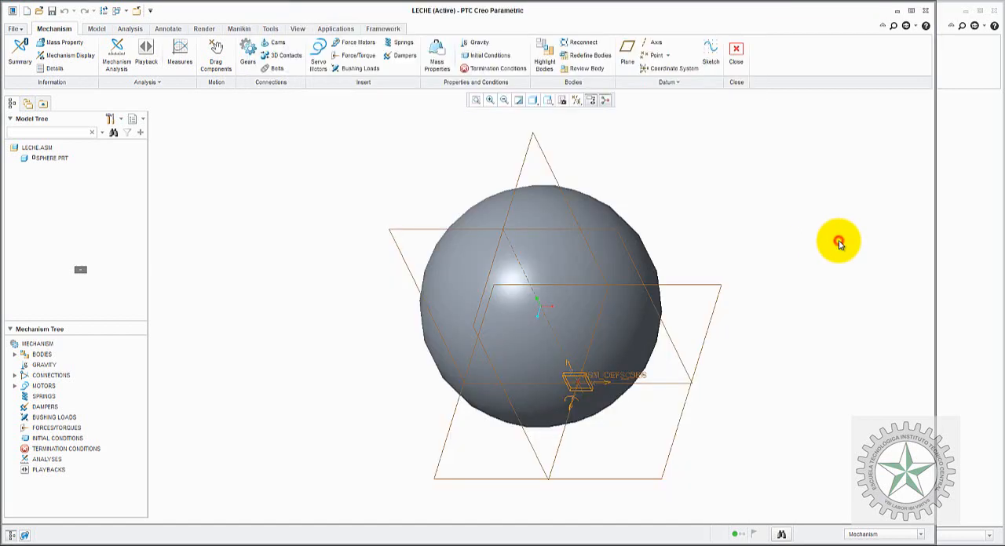
Step: Start a new initial condition named inicial that uses the zero snapshot
click(359, 228)
click(29, 441)
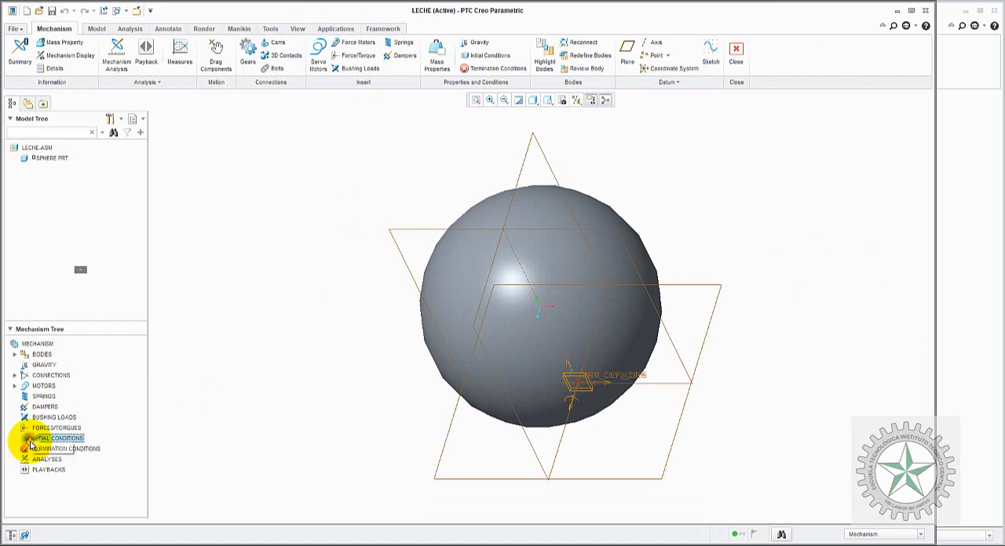
double_click(30, 442)
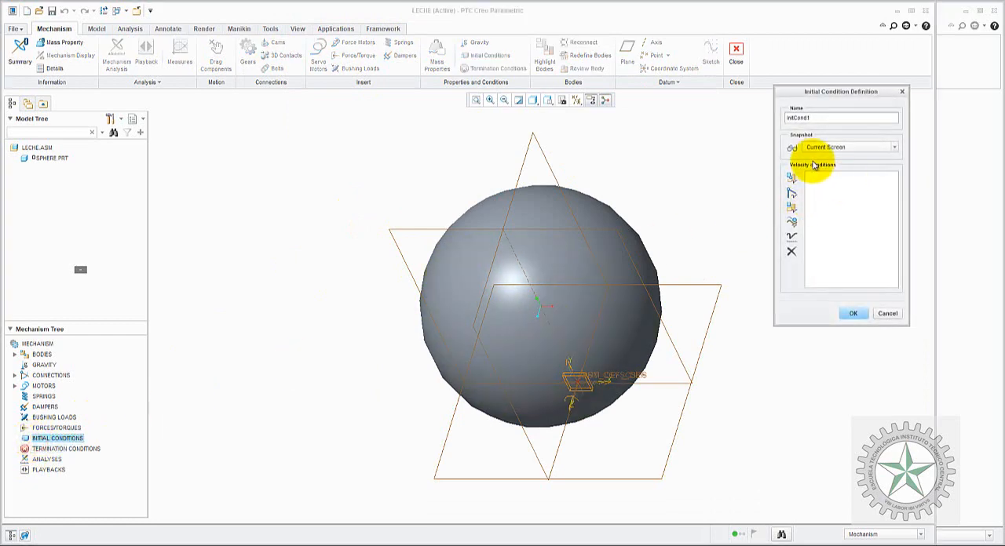
click(831, 147)
click(832, 164)
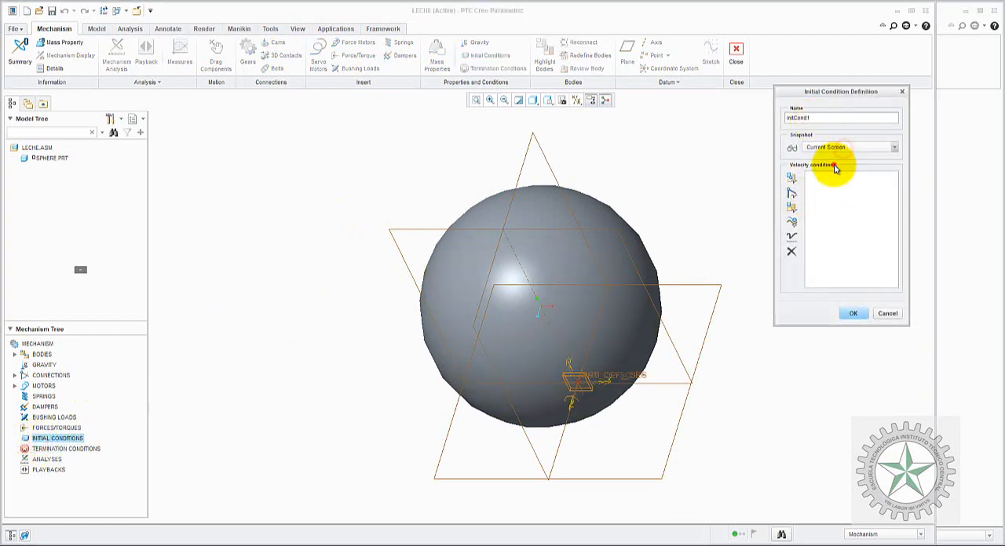
double_click(823, 117)
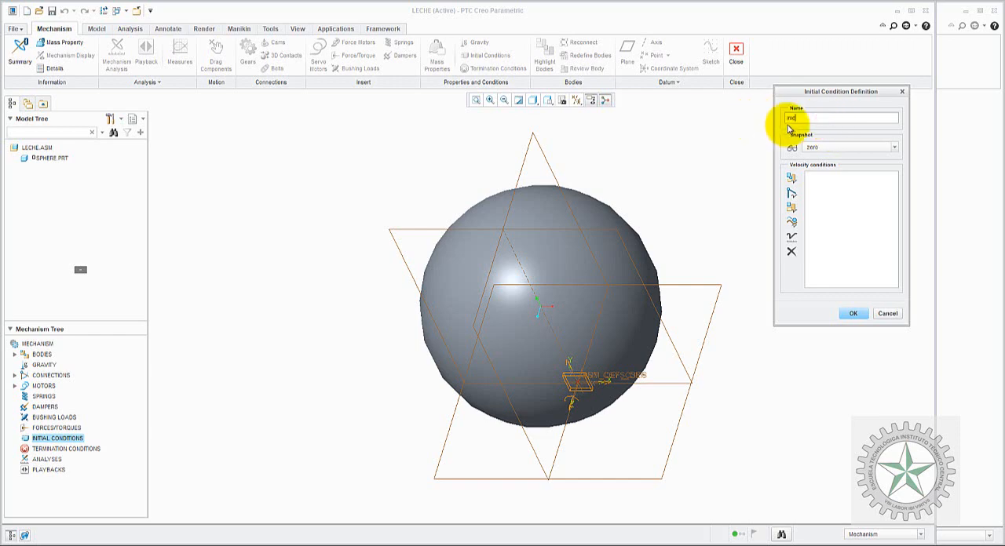
Step: Add a point velocity at the sphere's point with WCS direction vector X 0.766044443119, Y -0.642787609687, Z 0, checking the angle in the Paint problem
click(791, 178)
click(574, 398)
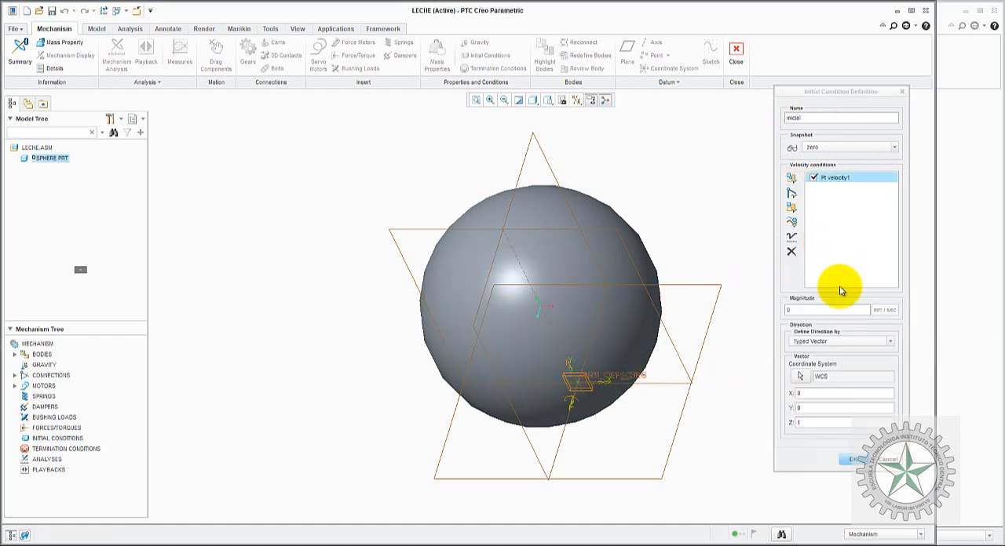
click(812, 393)
click(805, 423)
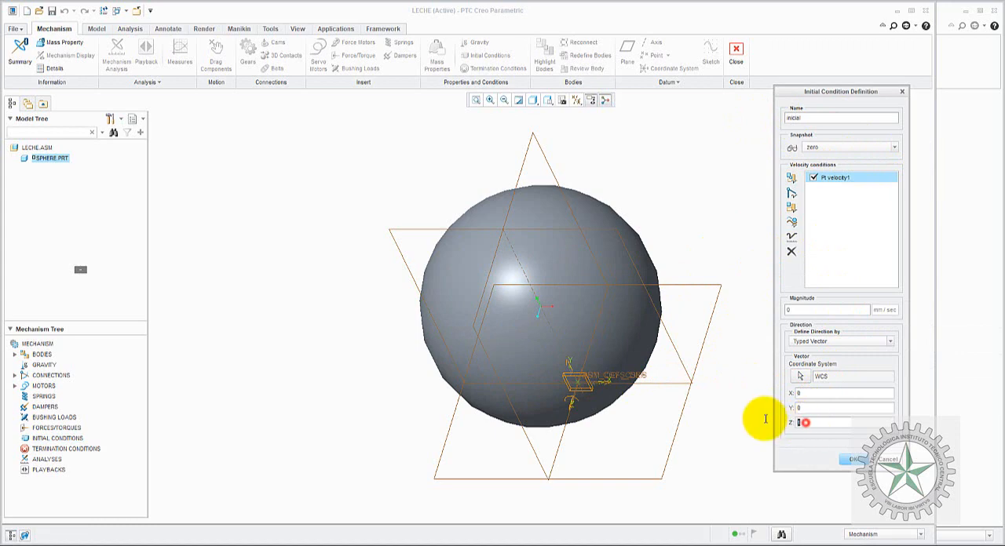
click(805, 393)
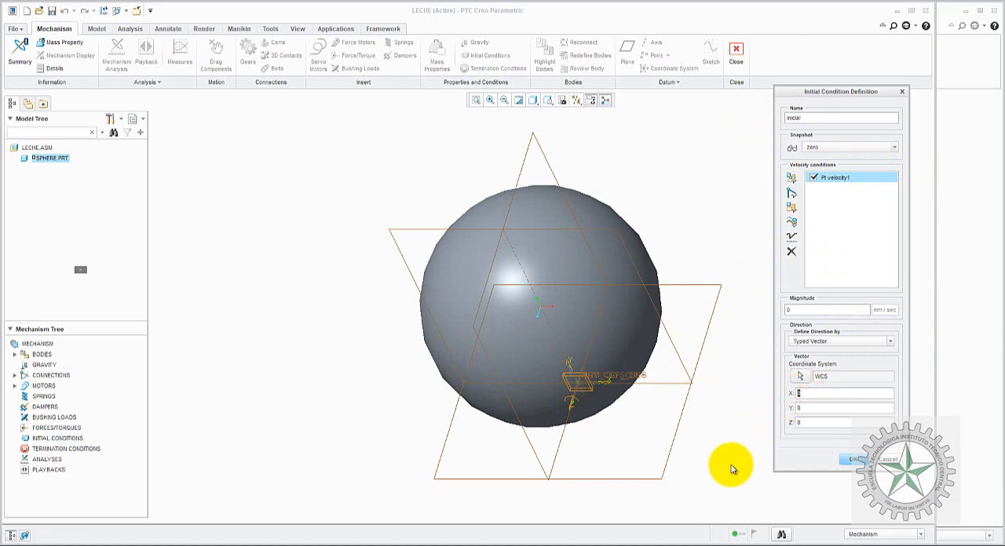
click(602, 545)
click(505, 507)
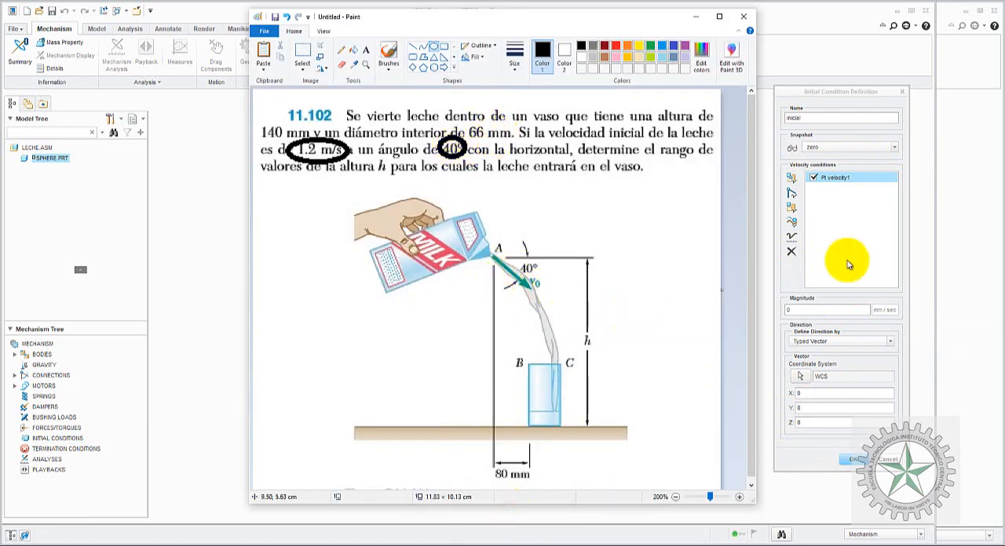
click(834, 92)
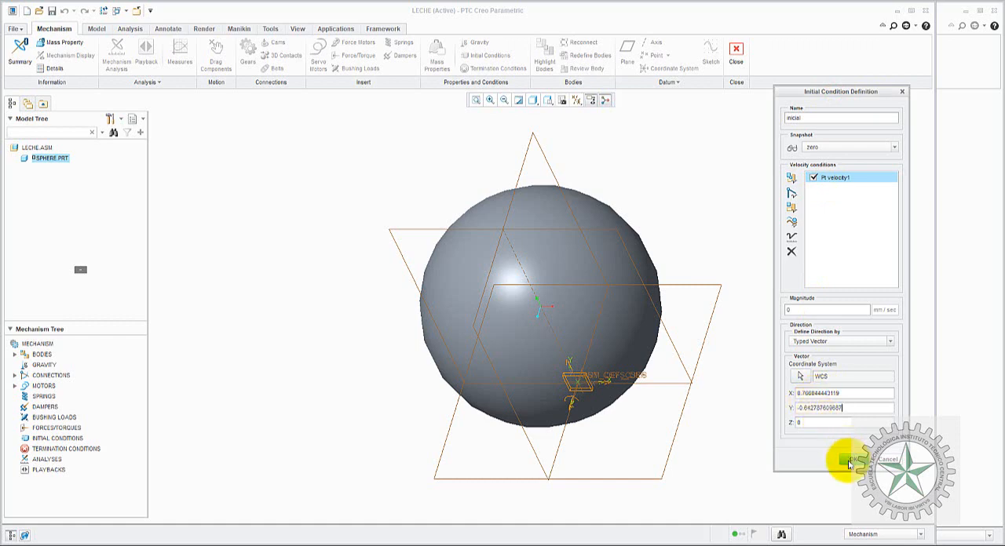
Step: Check the initial speed in the Paint problem, set the point velocity's magnitude to 1200 mm/sec, and accept the initial condition
click(805, 310)
drag(803, 310, 746, 303)
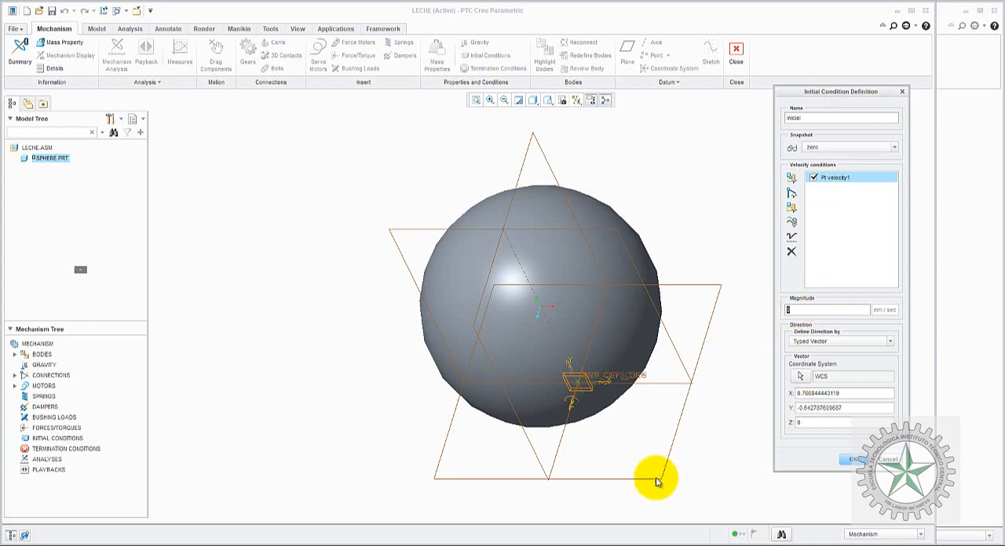
click(600, 545)
click(521, 527)
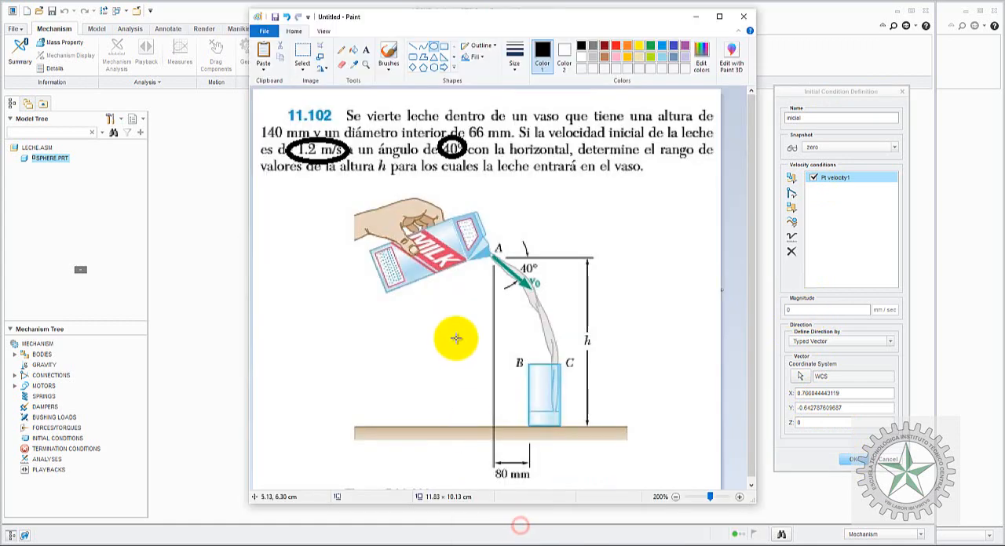
click(812, 96)
drag(809, 312, 763, 314)
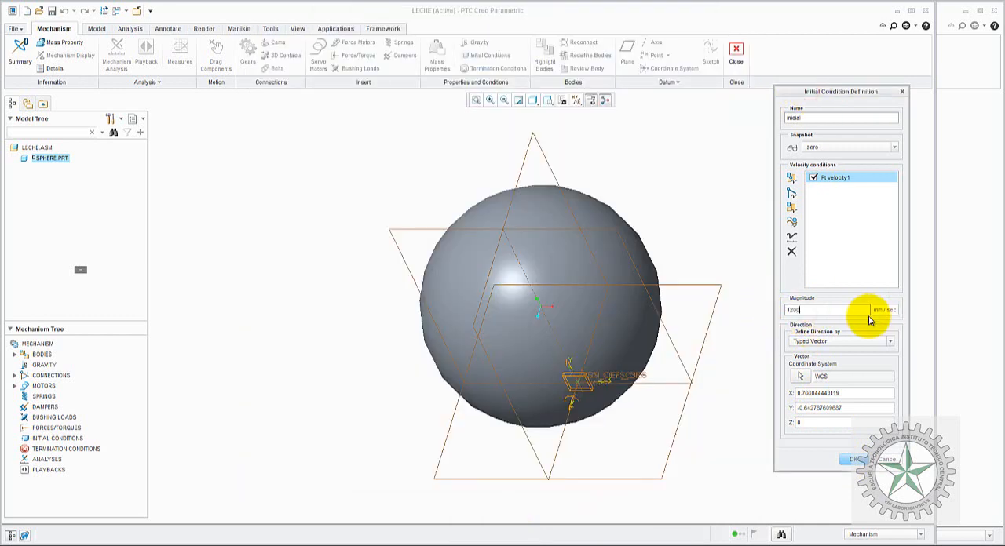
click(850, 458)
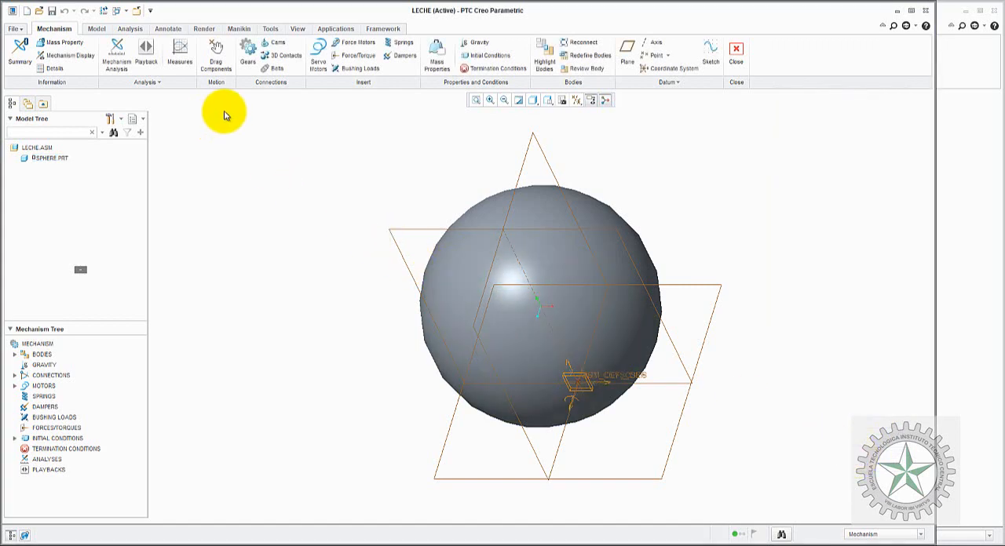
Step: Check the stored initial condition in the Mechanism Tree, and accept gravity of 9806.65 mm/sec^2 with direction Y -1
click(15, 439)
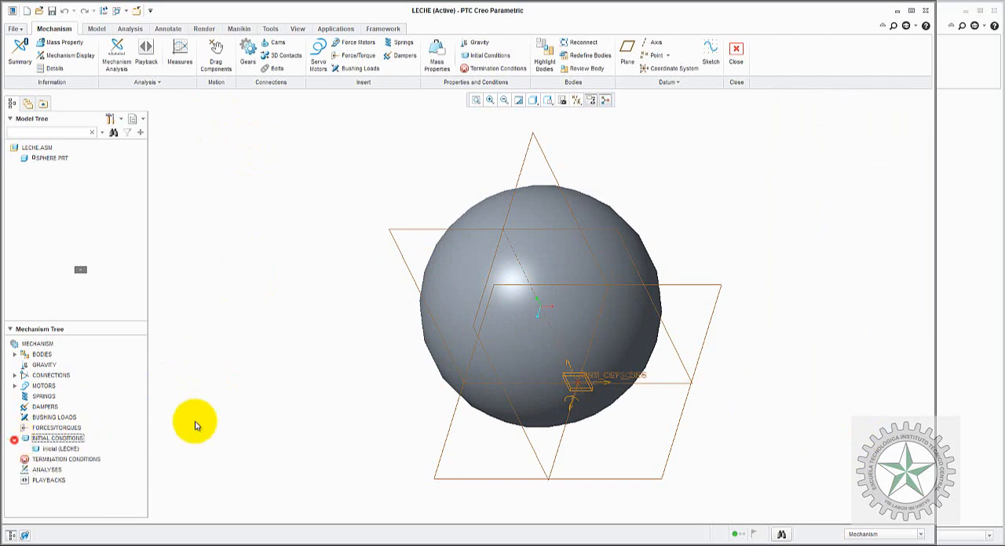
click(485, 44)
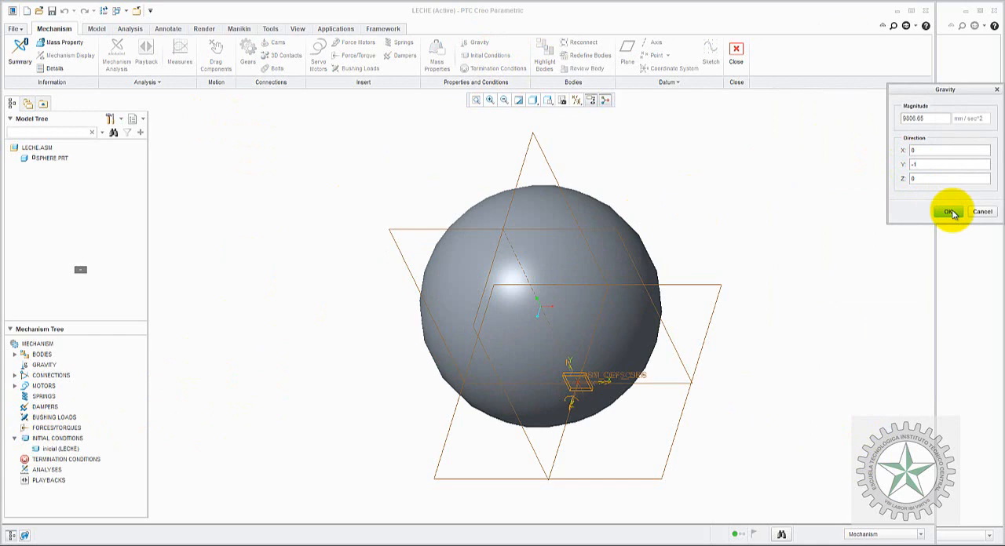
click(948, 211)
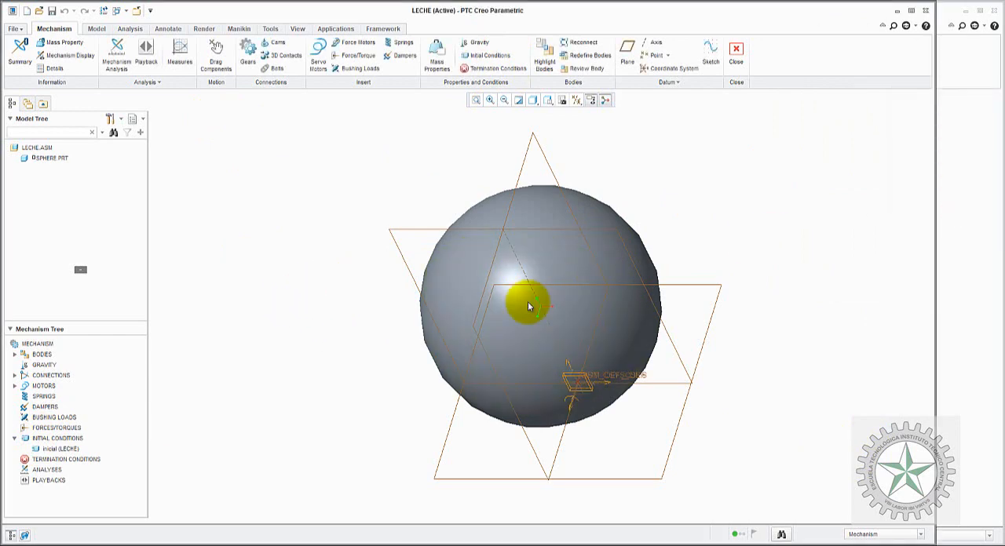
Step: Switch to the Paint window, circle the 80 mm distance in black and the 66 mm diameter in red, and return to Creo
click(602, 539)
click(473, 514)
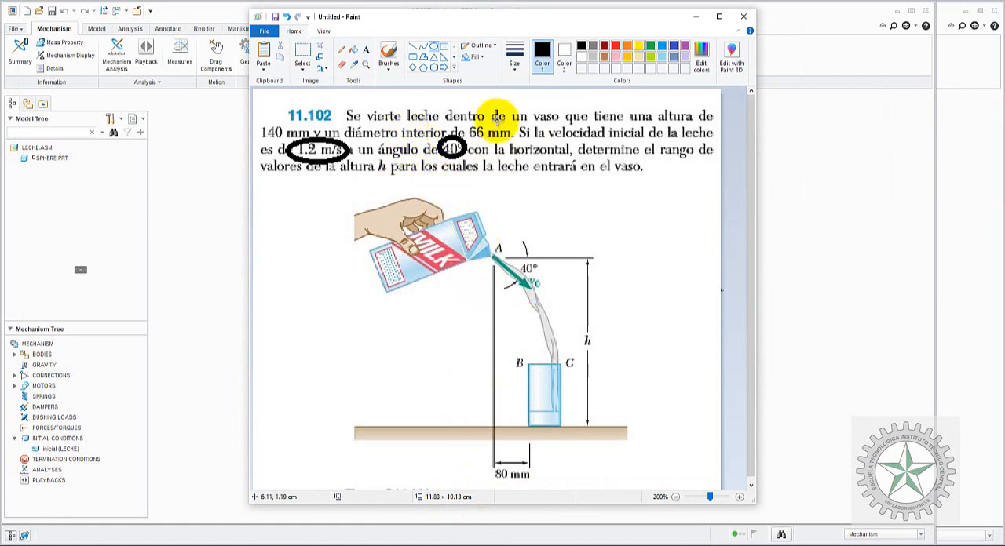
click(433, 47)
drag(478, 442, 544, 488)
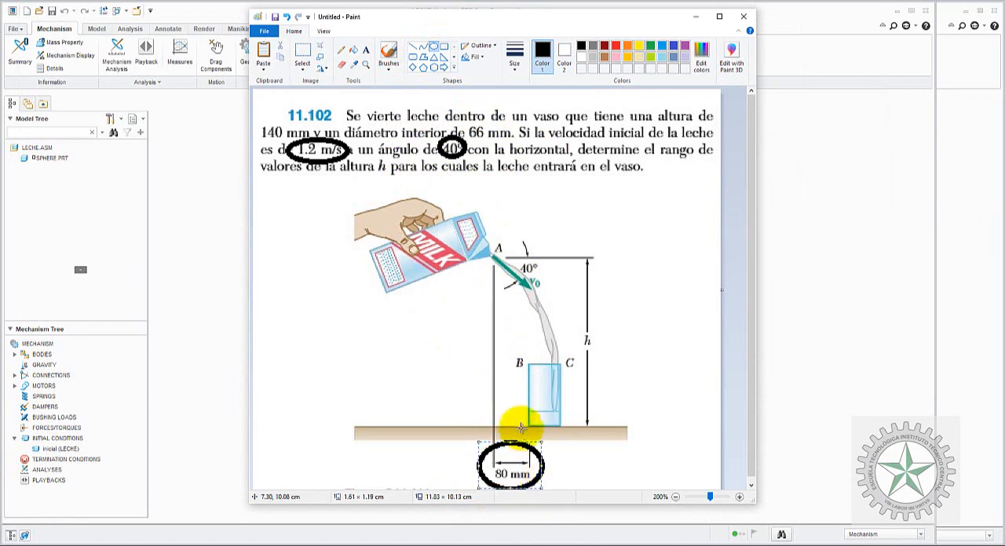
click(464, 388)
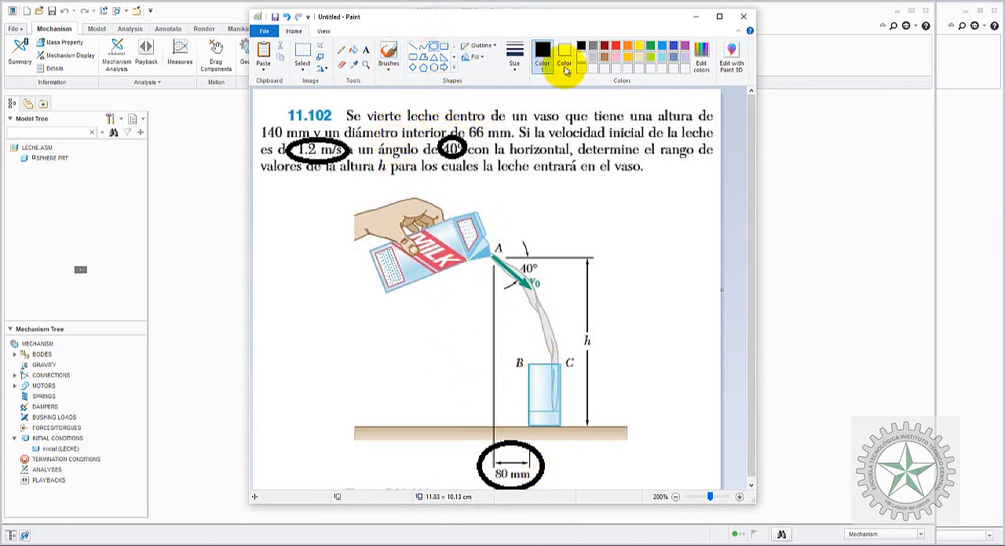
click(616, 45)
drag(459, 122, 498, 156)
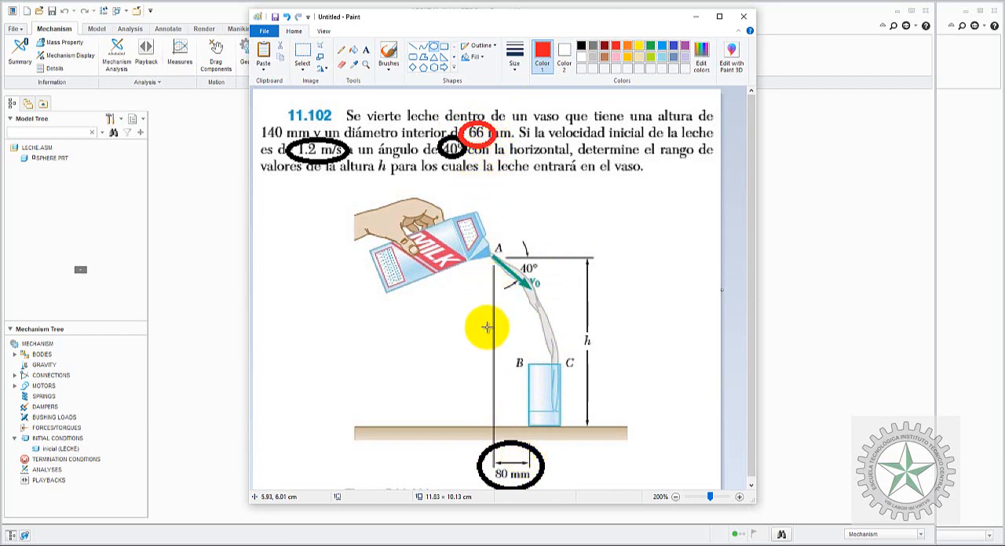
click(775, 350)
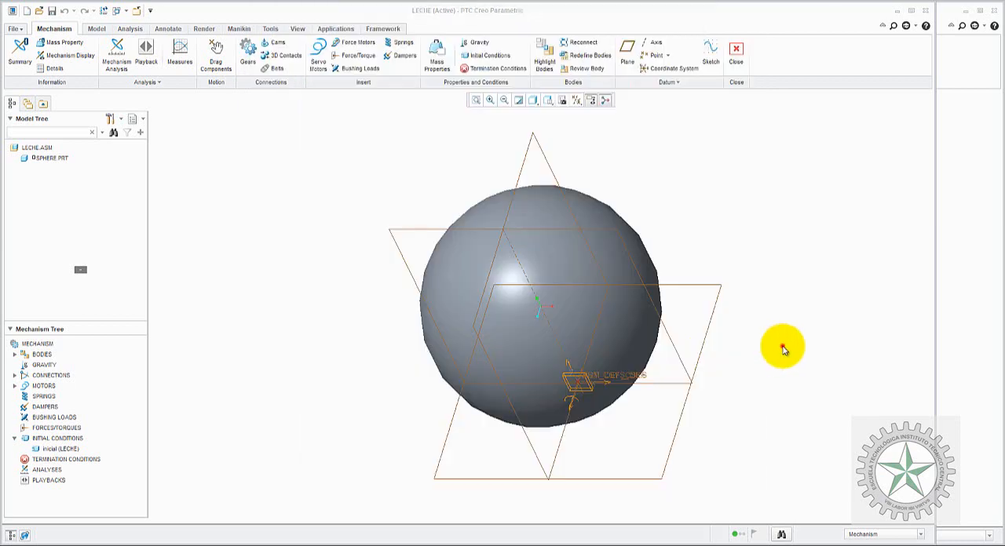
click(70, 459)
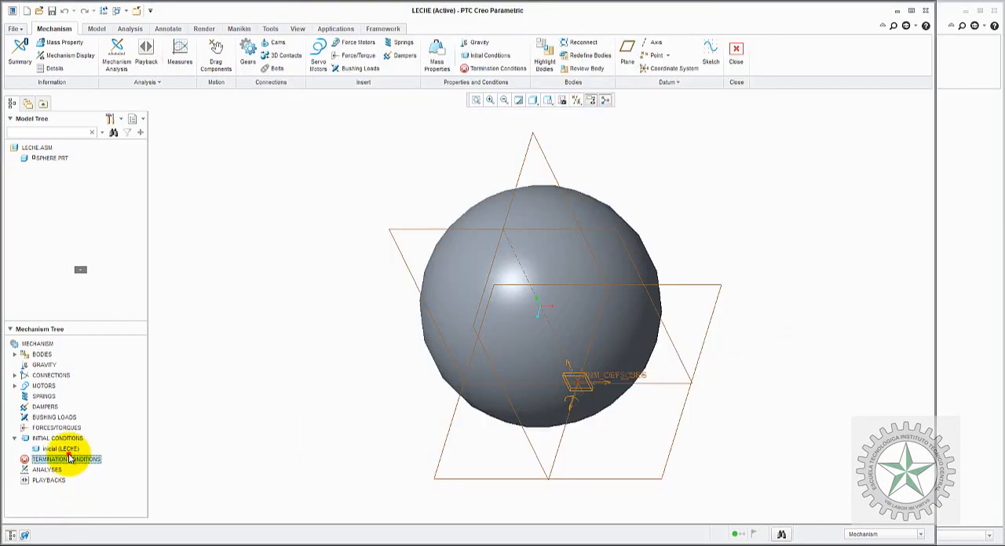
click(88, 460)
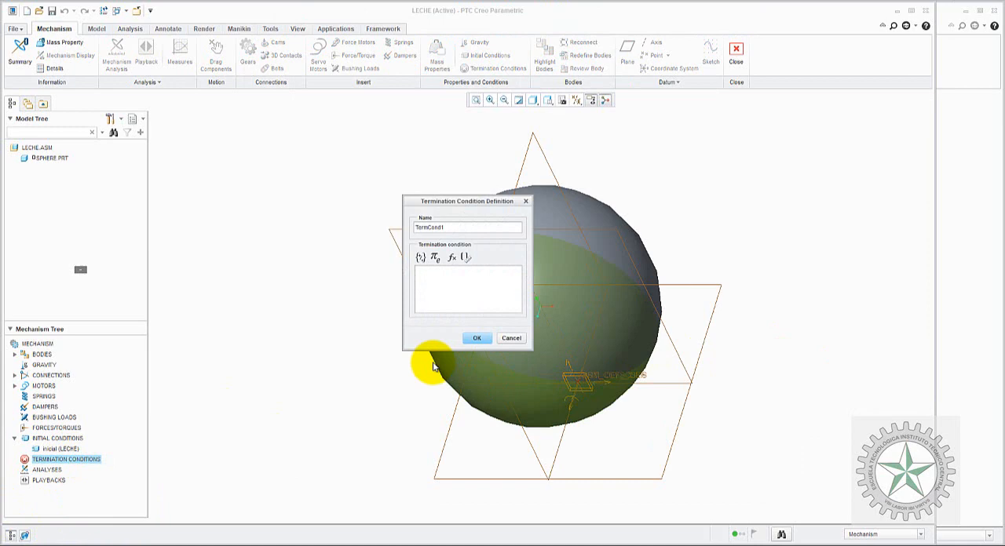
click(507, 336)
click(336, 261)
Step: Create a position measure named POS_X for the sphere's ZERO point in WCS, using the Y-component at each time step
click(180, 52)
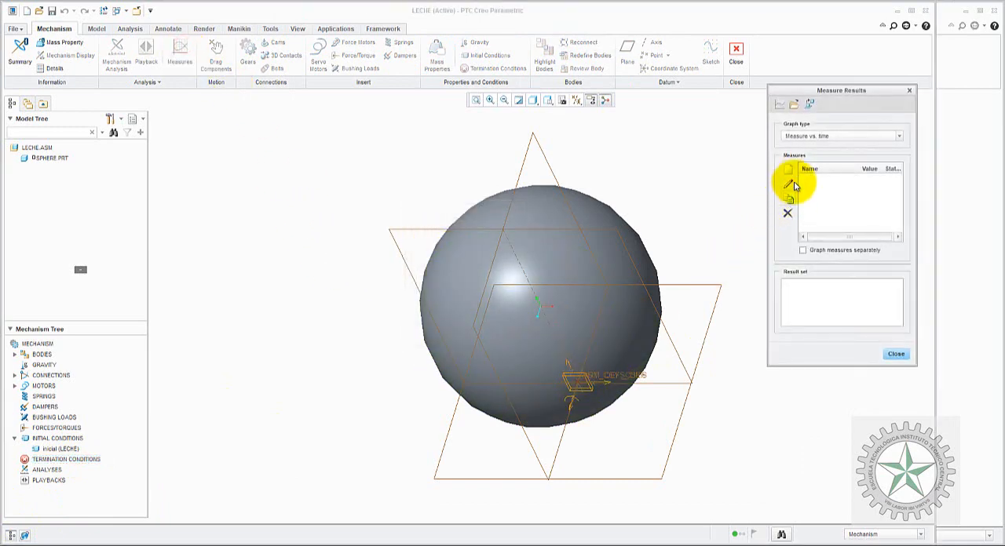
click(787, 171)
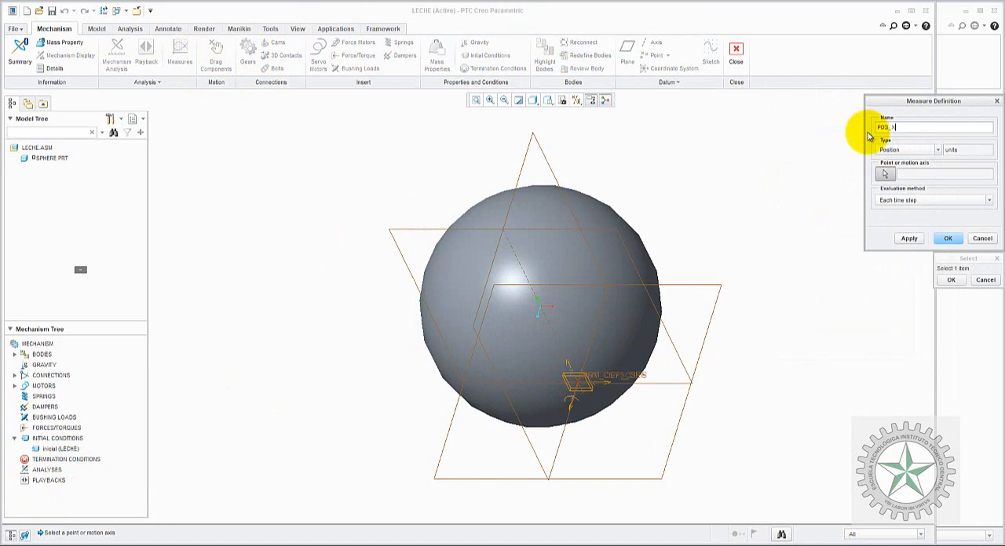
click(578, 388)
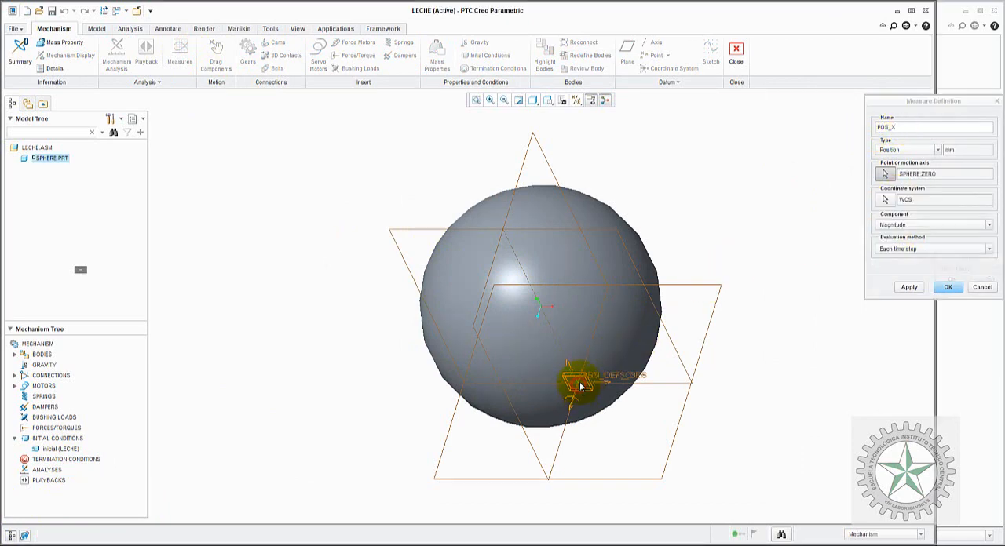
click(911, 225)
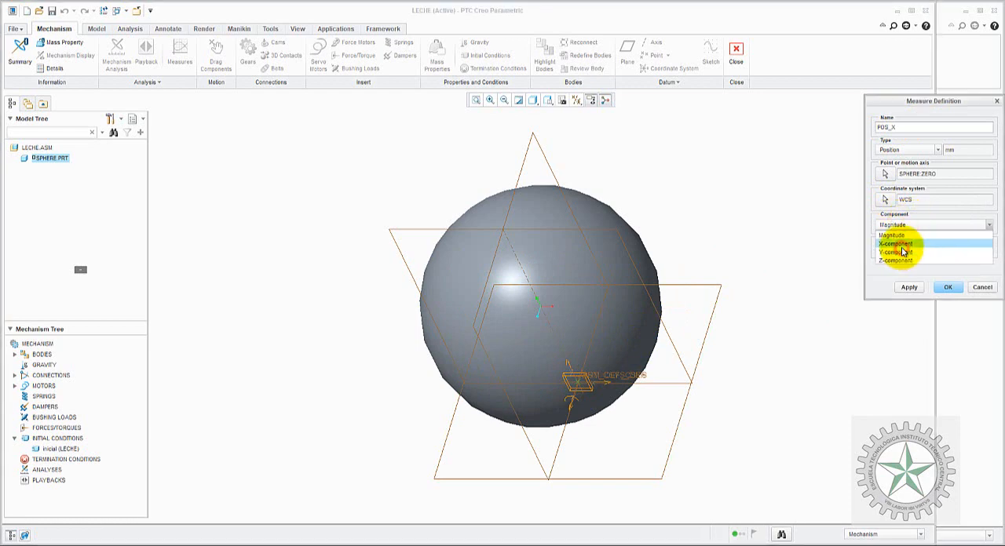
click(891, 251)
click(947, 288)
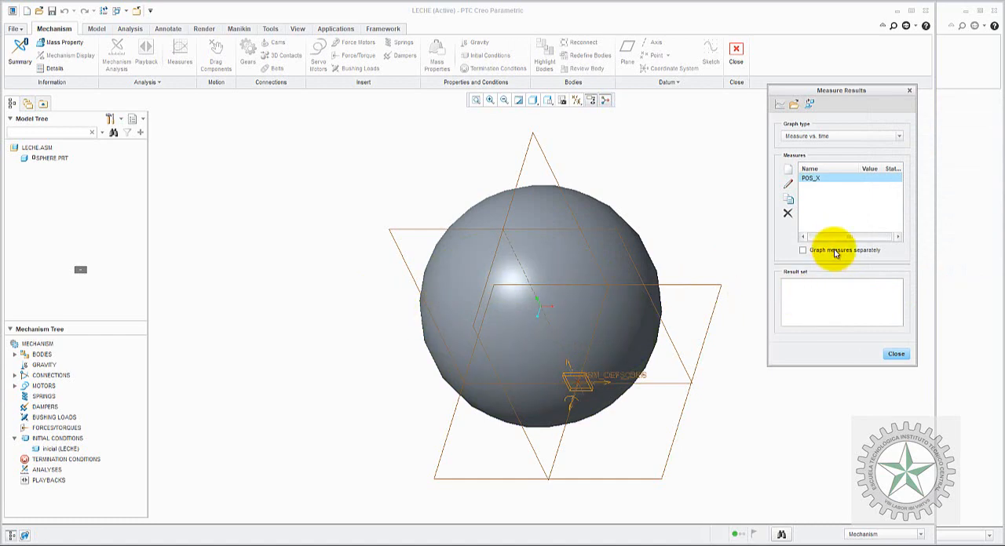
Step: Edit the POS_X measure to use the X-component, and close the measure results
click(788, 183)
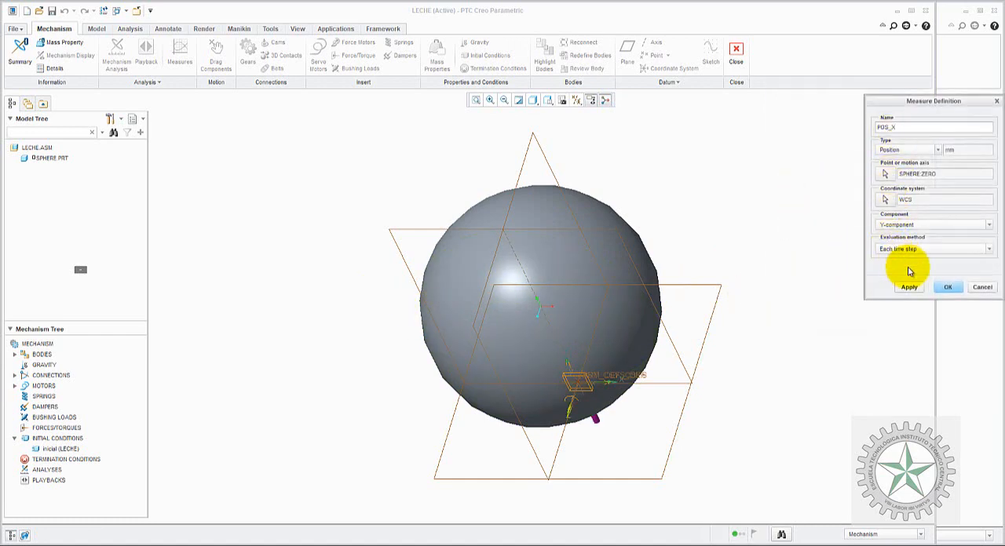
click(911, 225)
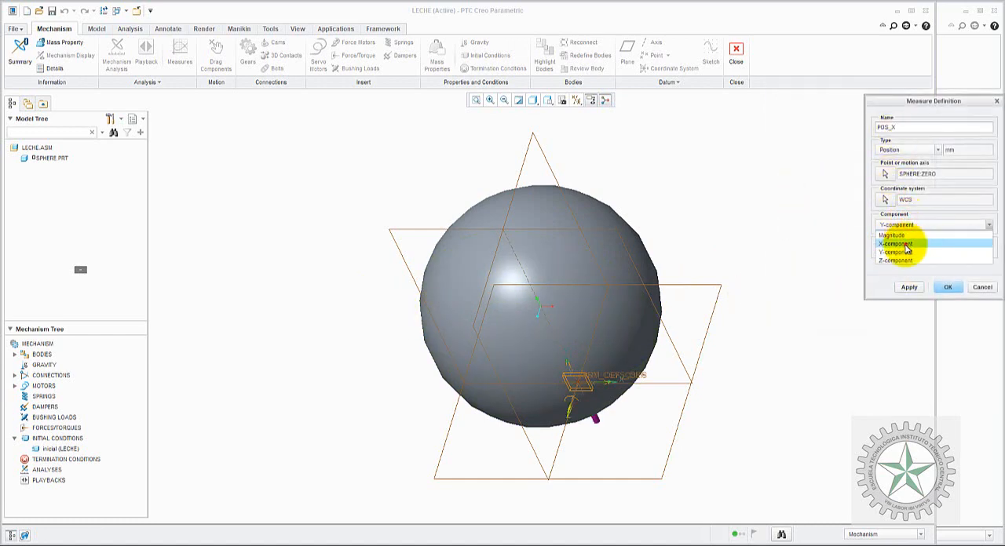
click(915, 234)
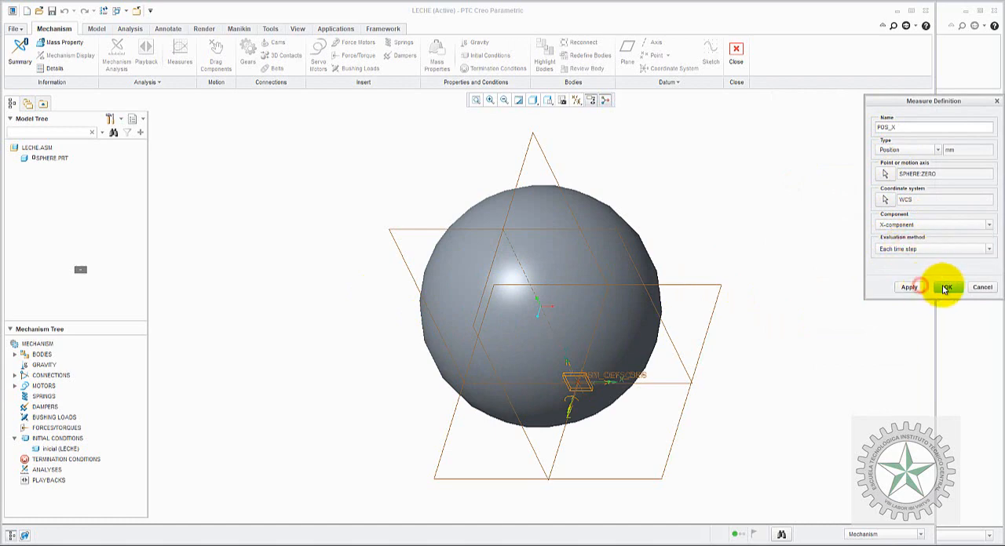
click(942, 286)
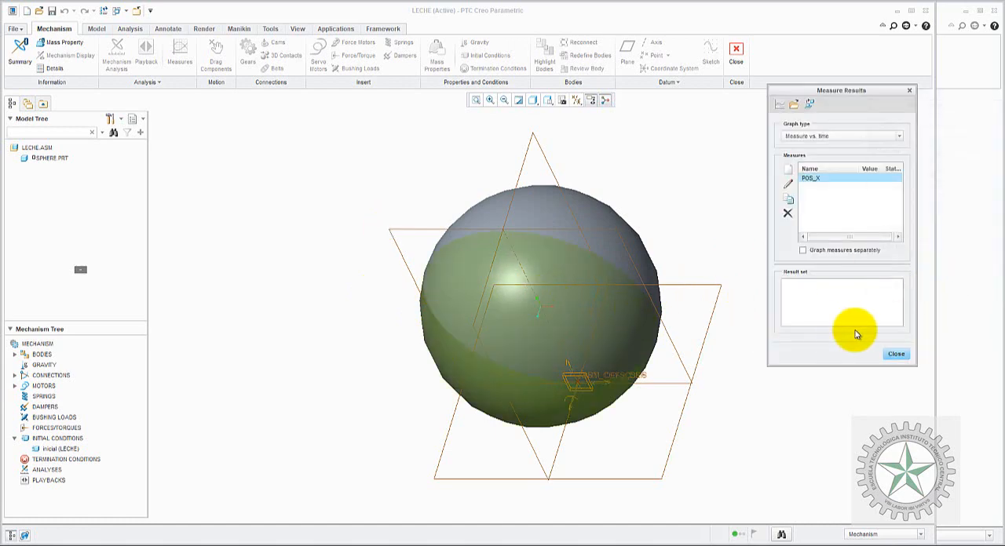
click(903, 358)
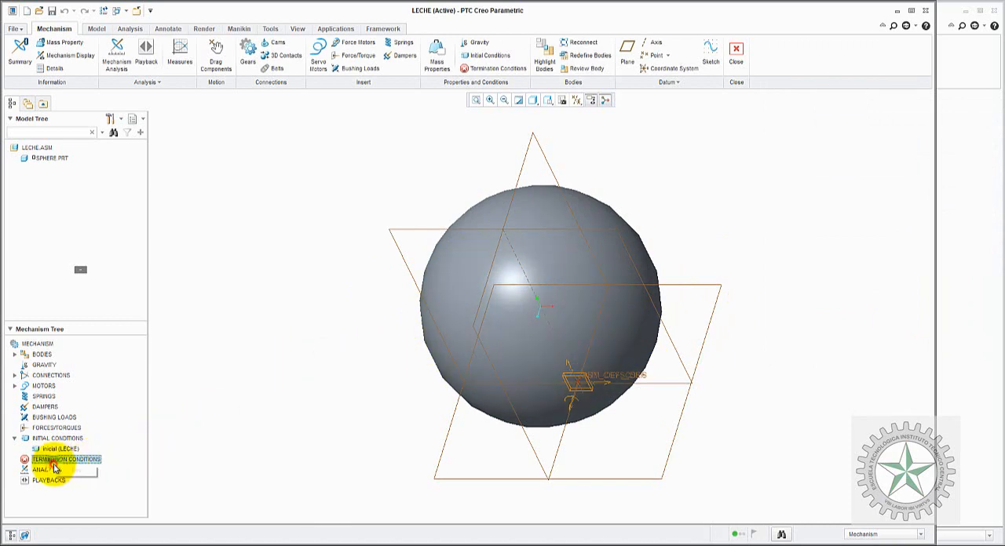
Step: Create a termination condition named FINAL_1 with the expression POS_X==80
click(77, 475)
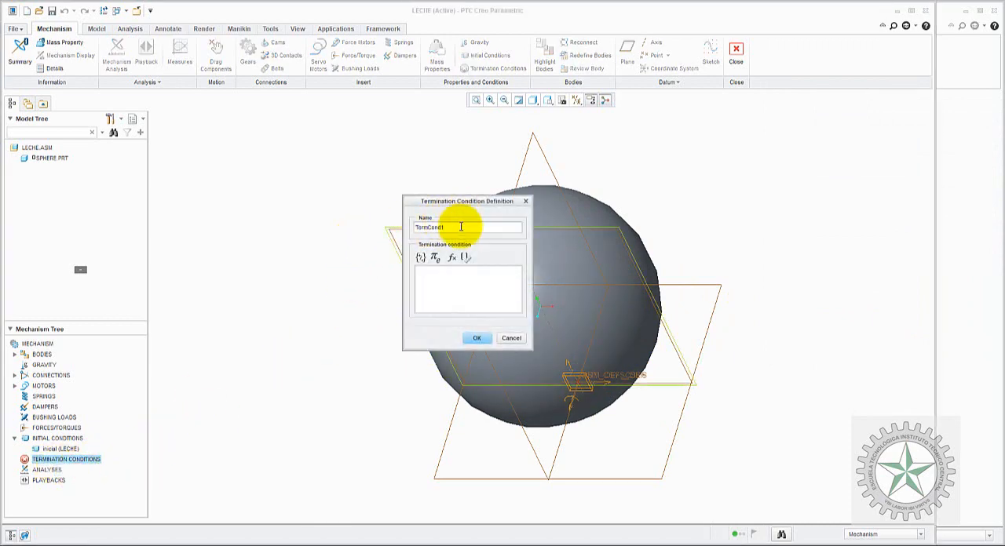
click(467, 258)
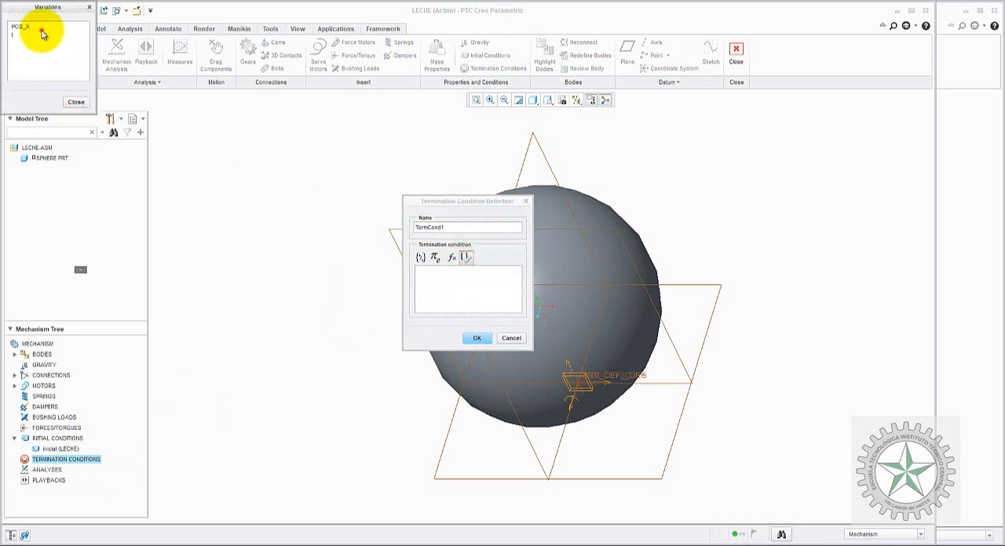
double_click(33, 26)
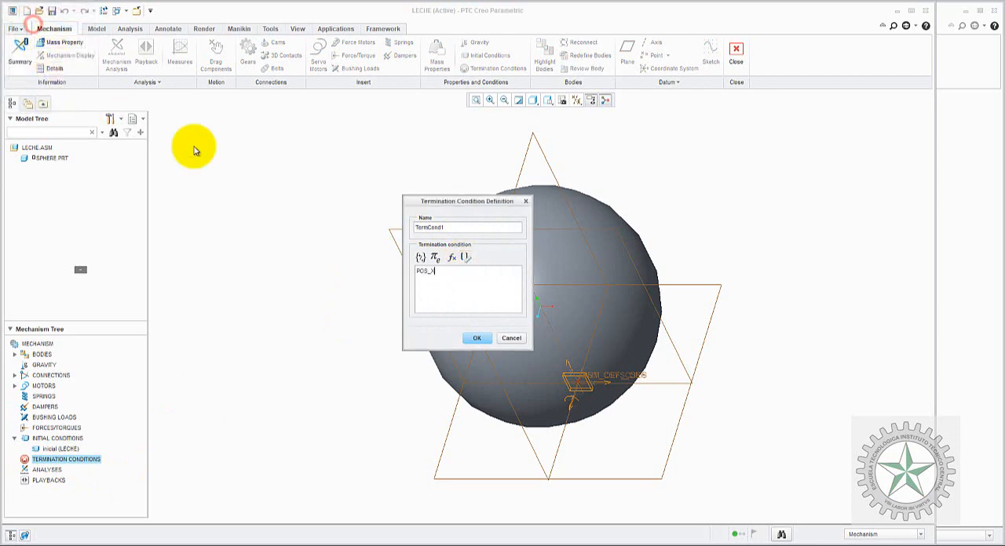
click(424, 260)
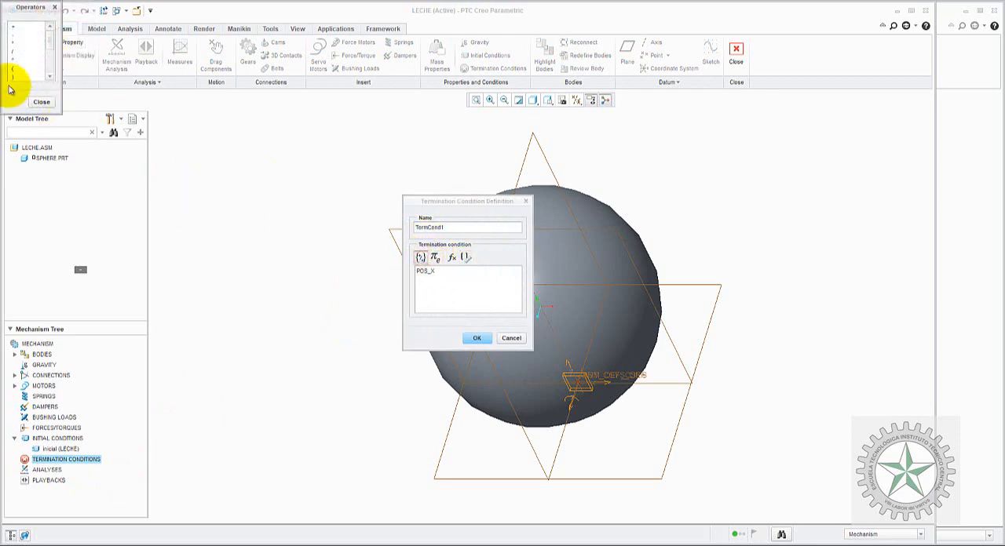
double_click(15, 60)
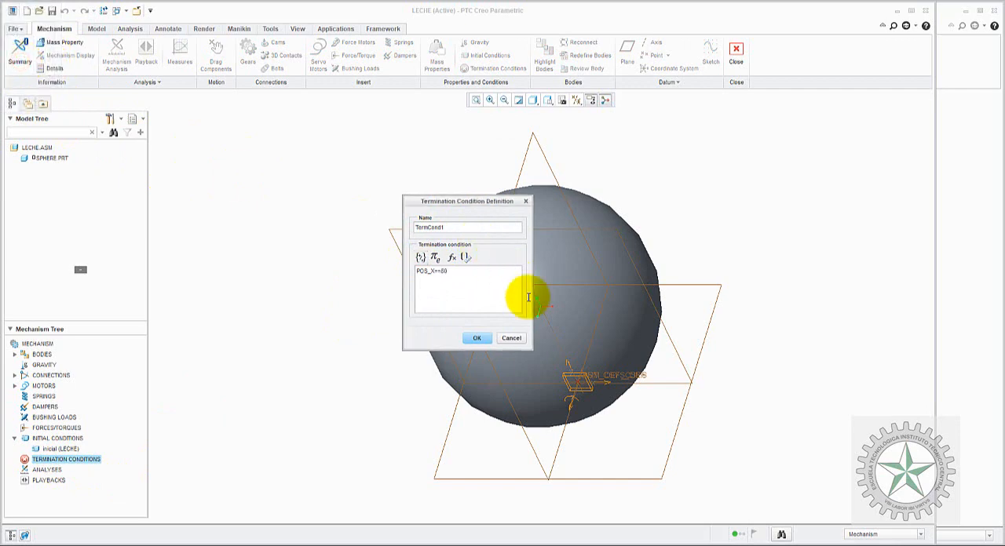
drag(458, 227, 400, 226)
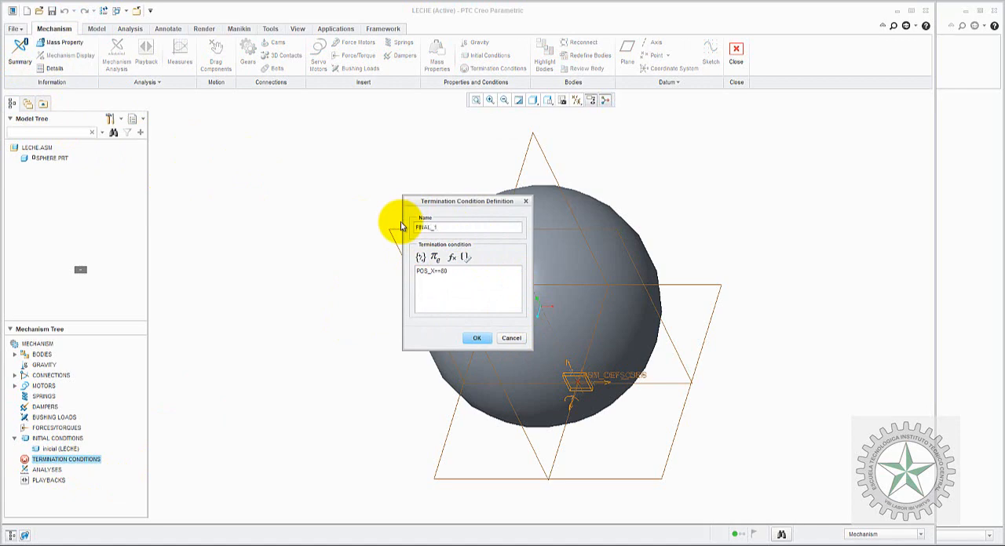
click(477, 337)
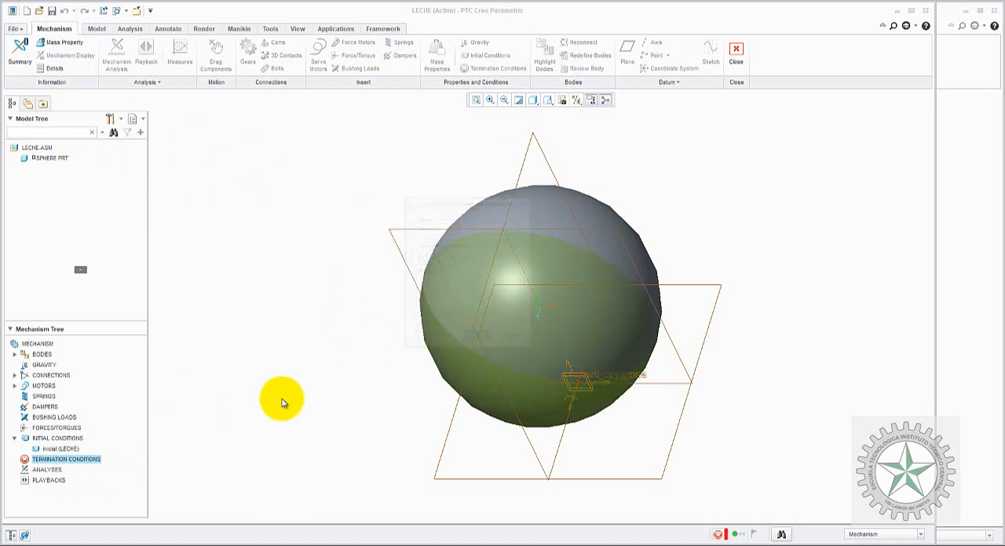
Step: Copy the FINAL_1 termination condition, rename the copy FINAL_2 and set its expression to POS_X==146
click(14, 460)
right_click(45, 472)
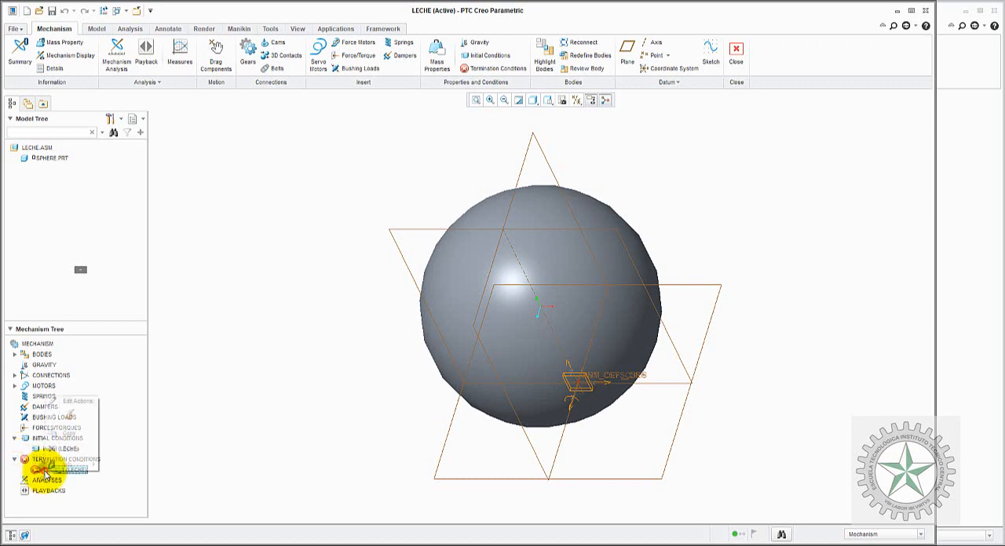
click(69, 437)
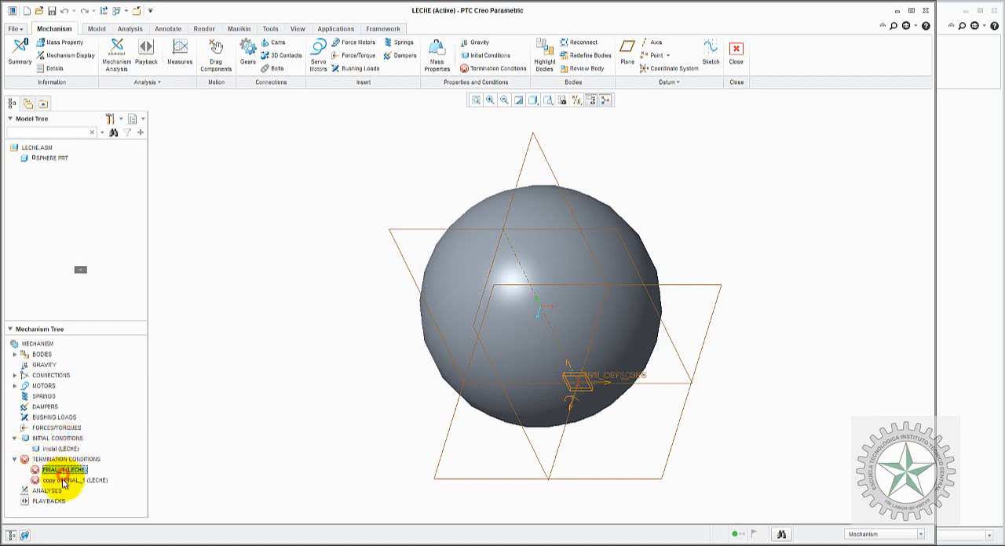
right_click(64, 481)
click(88, 428)
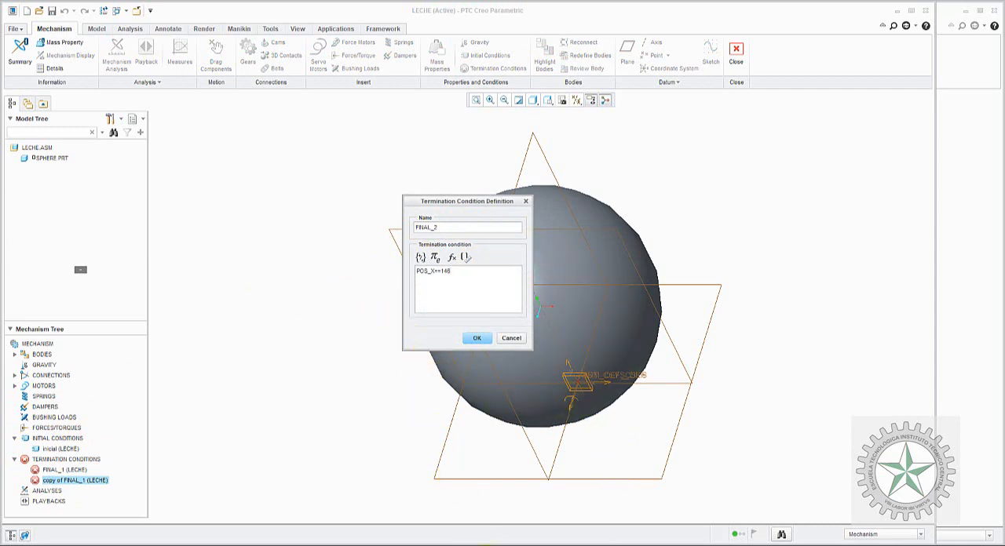
Step: Switch to Paint to check the distance and the cup diameter in the problem, return to Creo and accept the FINAL_2 condition
click(590, 540)
click(509, 532)
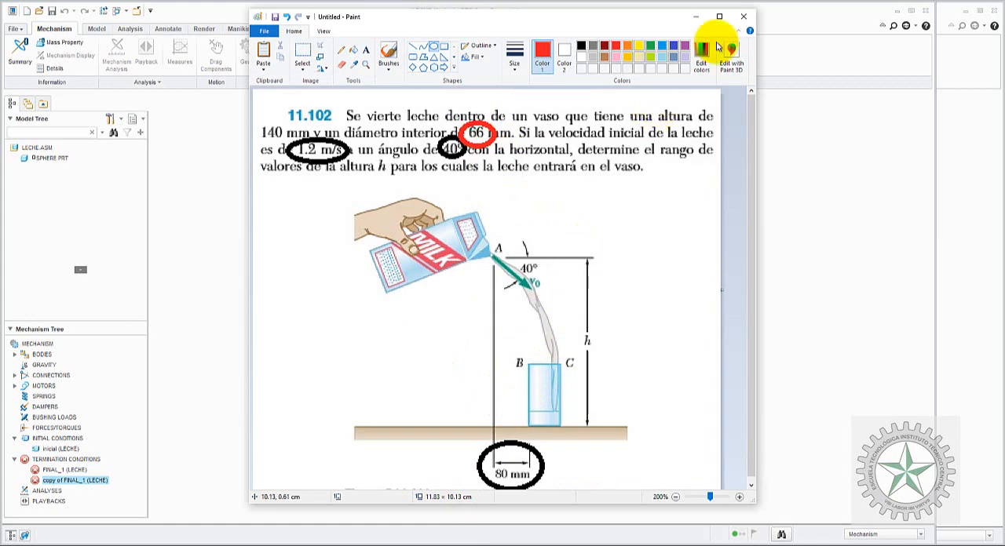
click(696, 16)
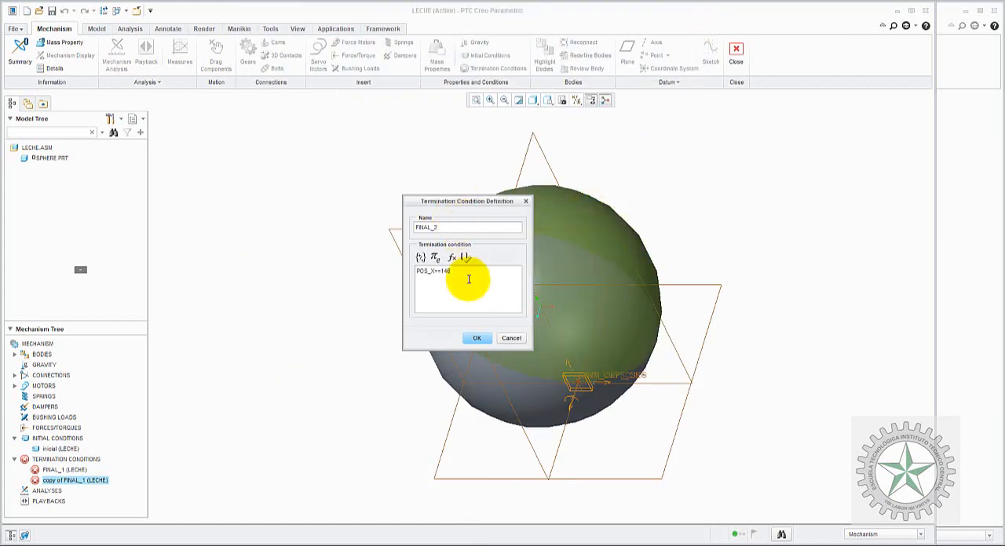
click(476, 337)
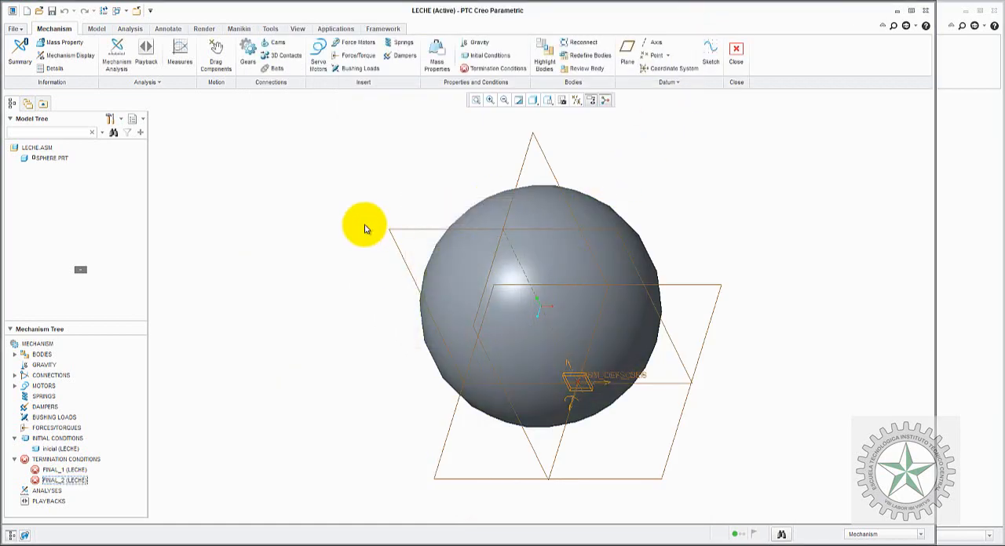
click(307, 307)
click(175, 316)
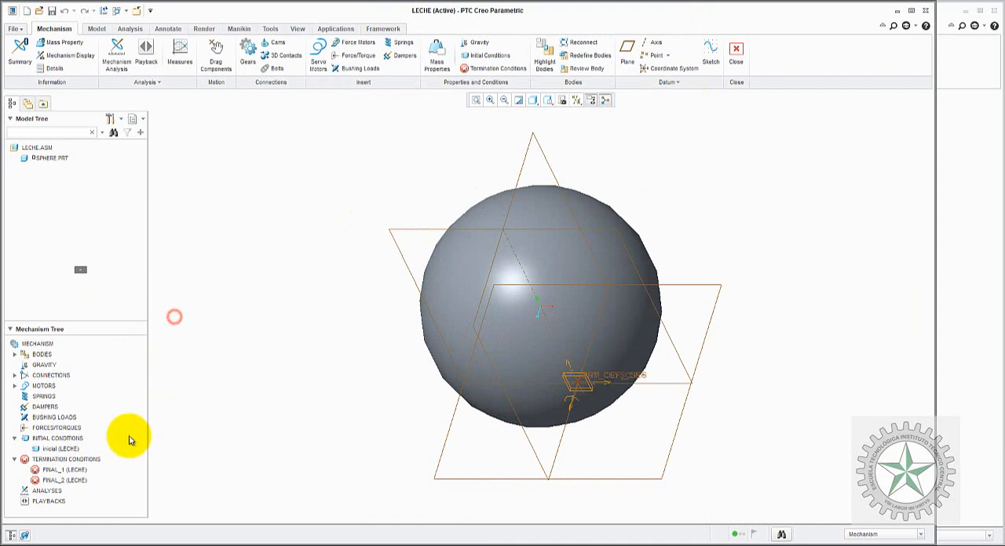
Step: Start a new mechanism analysis, set its type to Dynamic and name it LECHE_1
double_click(44, 492)
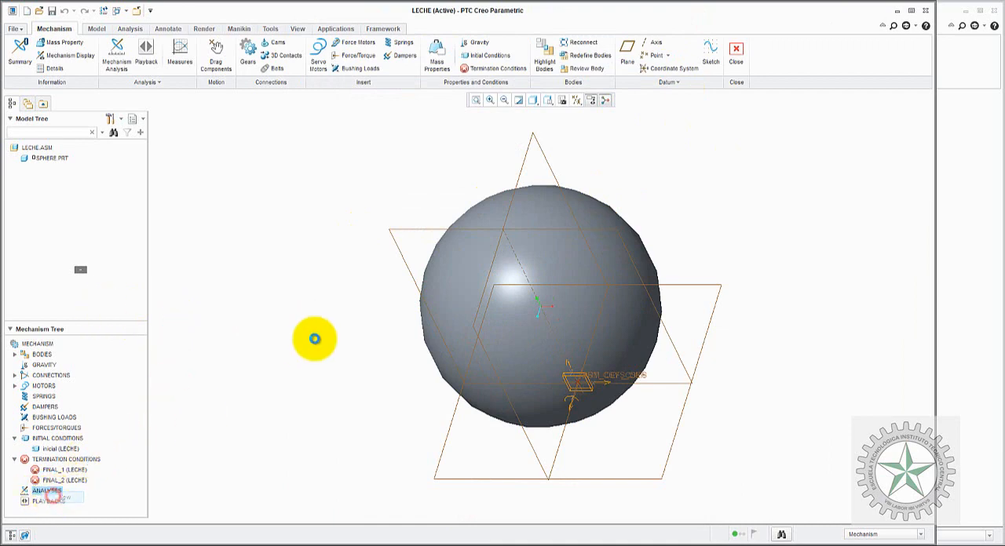
click(765, 118)
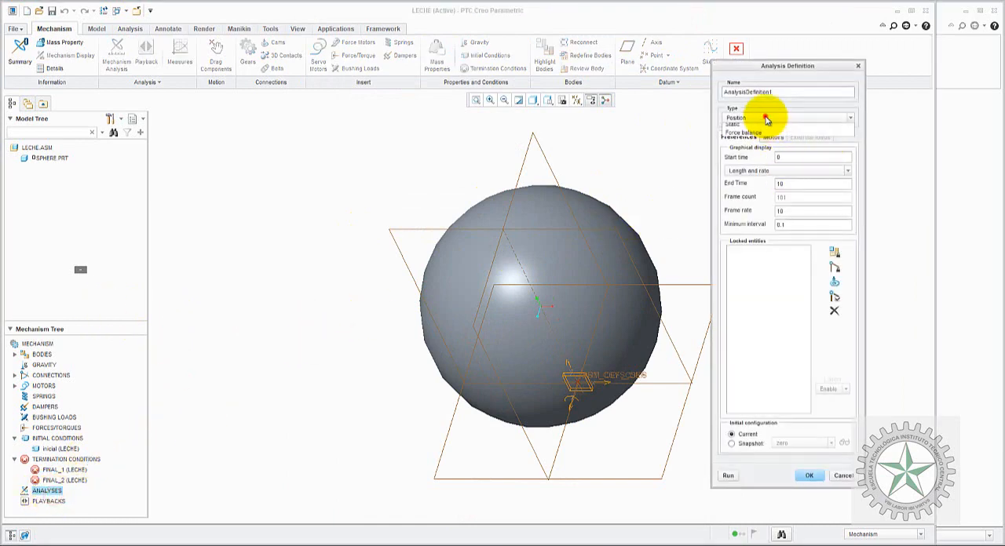
click(765, 118)
click(770, 138)
click(748, 137)
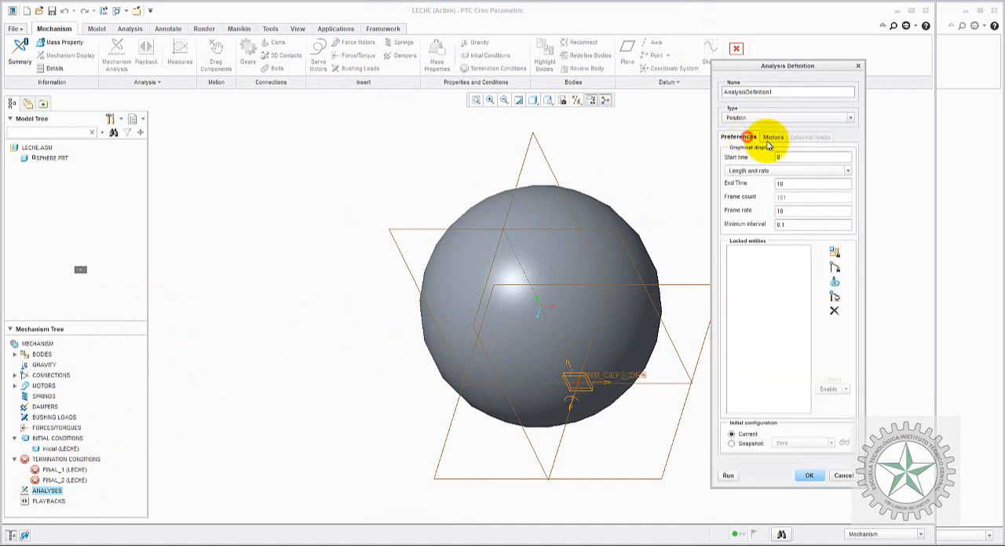
click(800, 140)
click(769, 118)
click(766, 135)
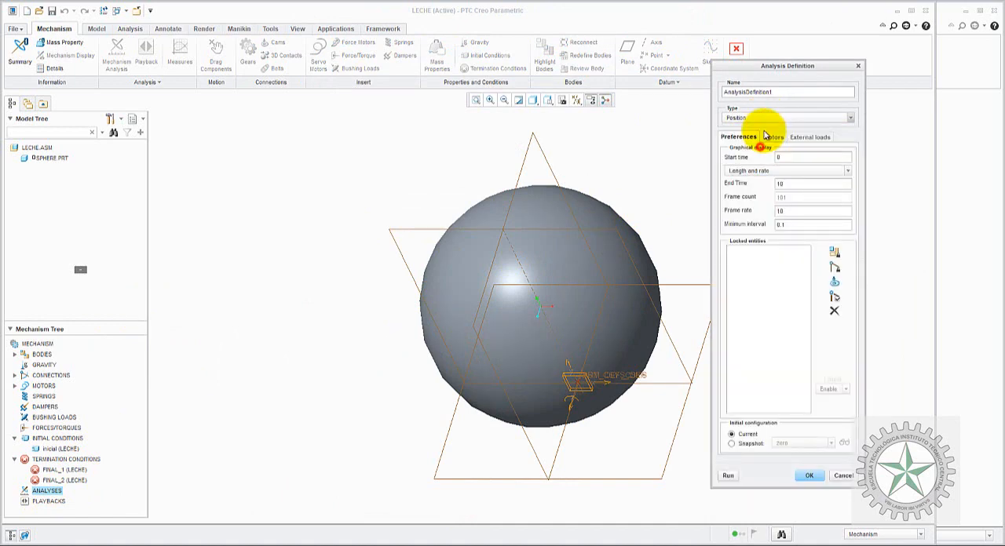
drag(782, 91, 694, 86)
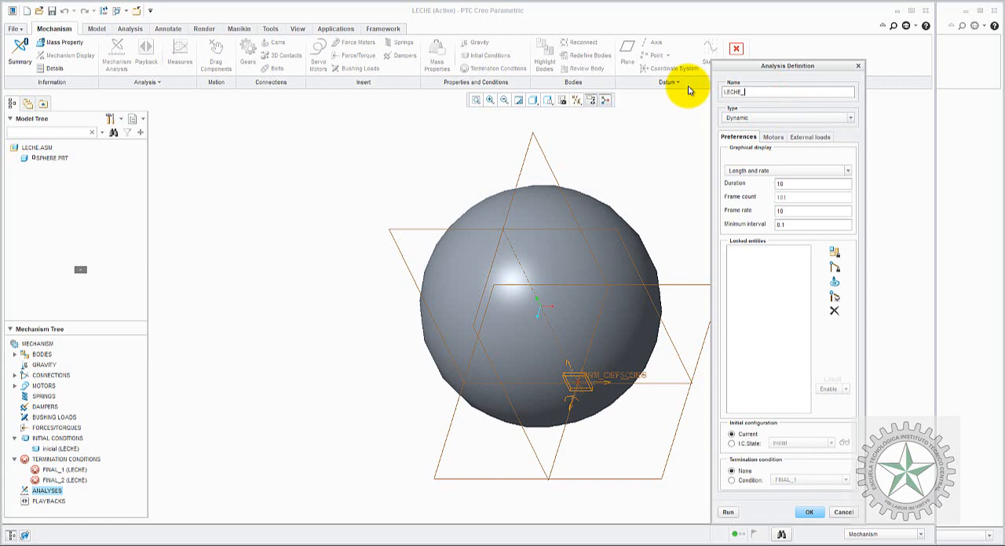
drag(777, 66, 694, 48)
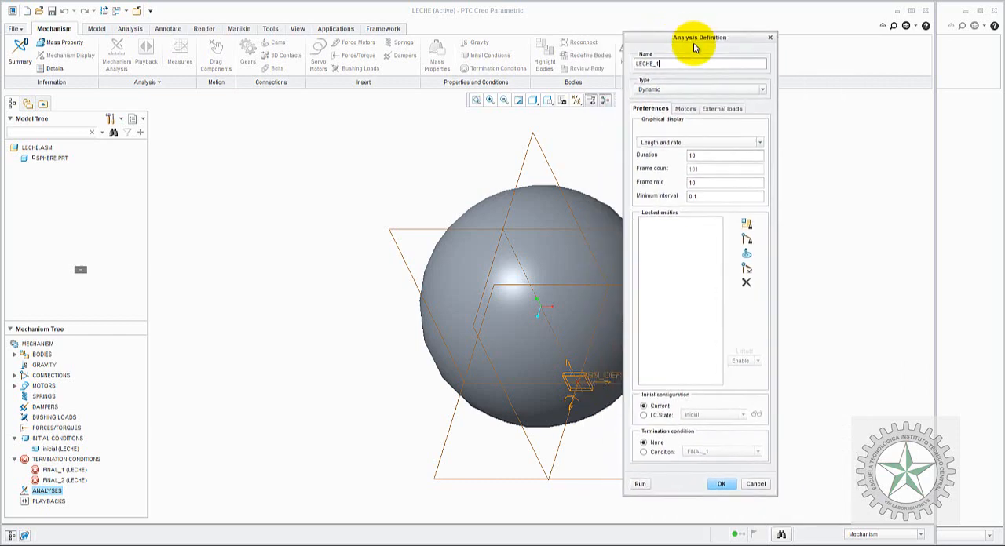
Step: Enable gravity among the external loads of the LECHE_1 analysis and check its motors
click(717, 112)
click(638, 217)
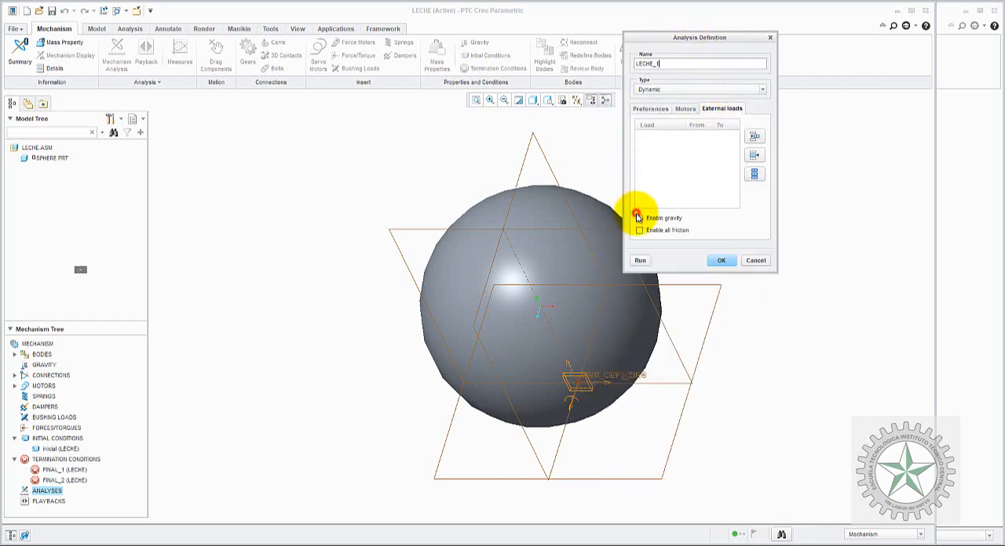
click(681, 110)
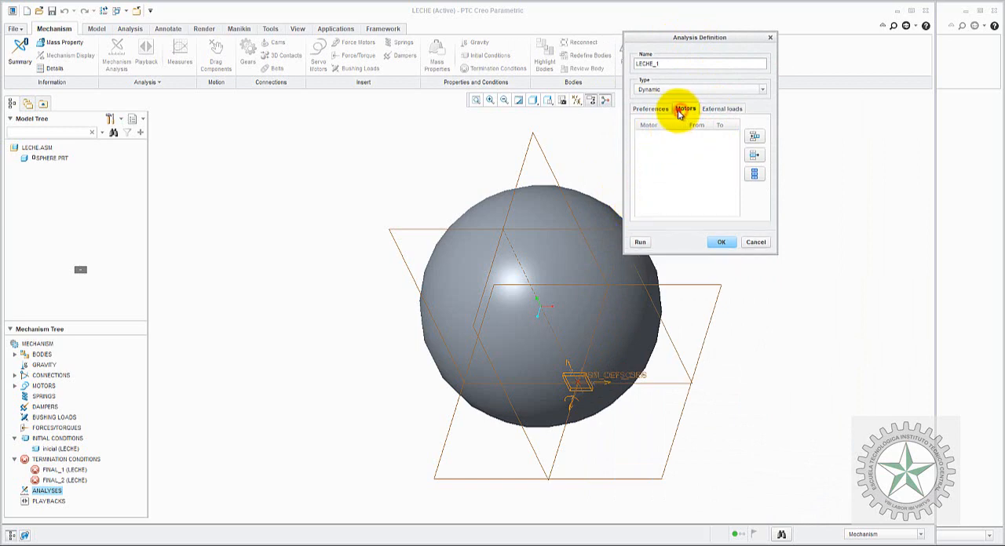
Step: Set the duration to 100, the initial configuration to the I.C. state inicial and the termination condition to FINAL_1, and run the analysis
click(654, 110)
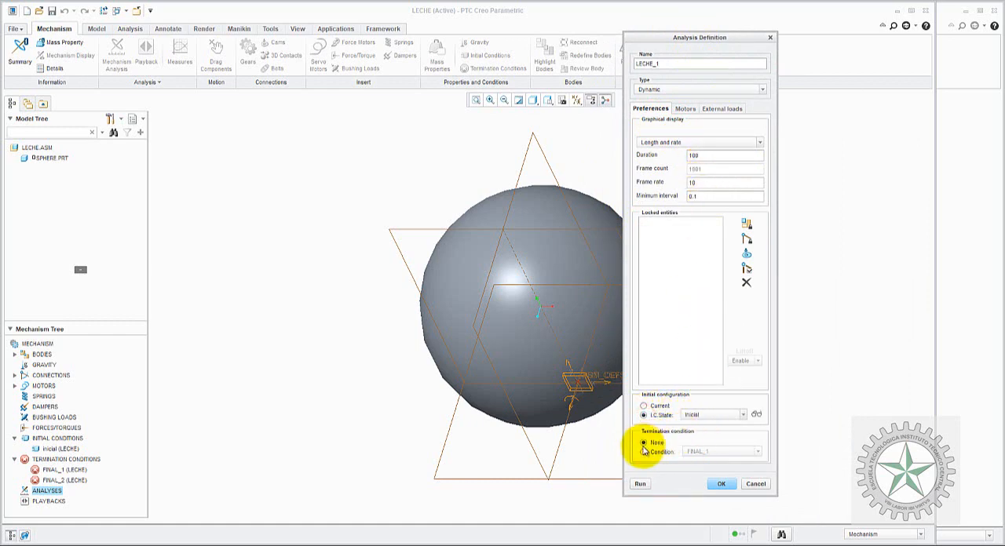
click(644, 452)
click(719, 452)
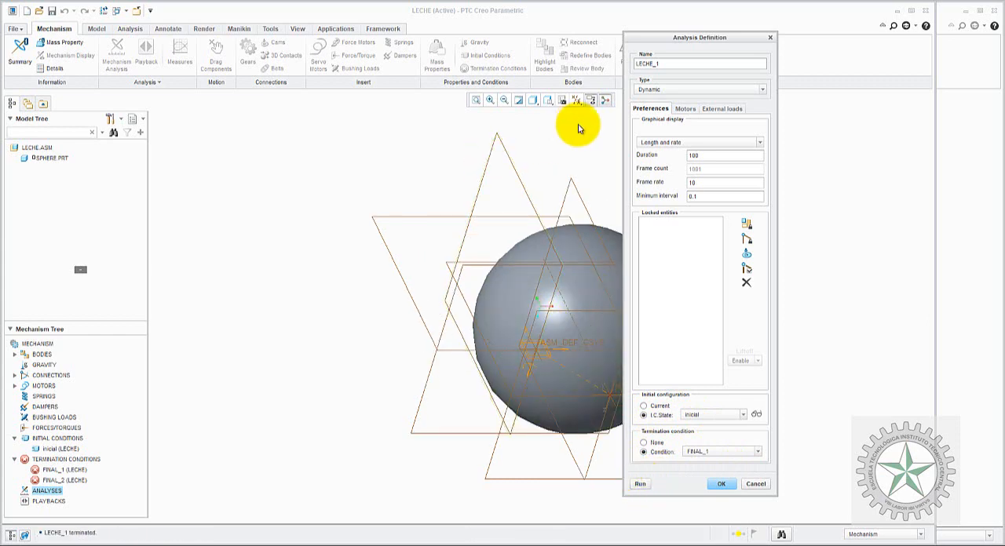
Step: Orient the model to the FRONT view and rerun the LECHE_1 analysis, overwriting its stored results
click(550, 101)
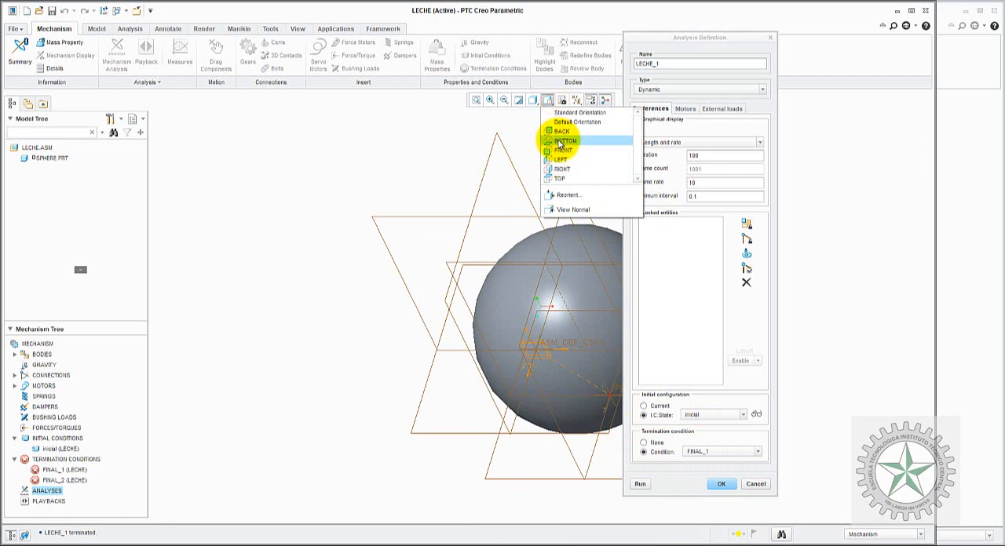
click(558, 147)
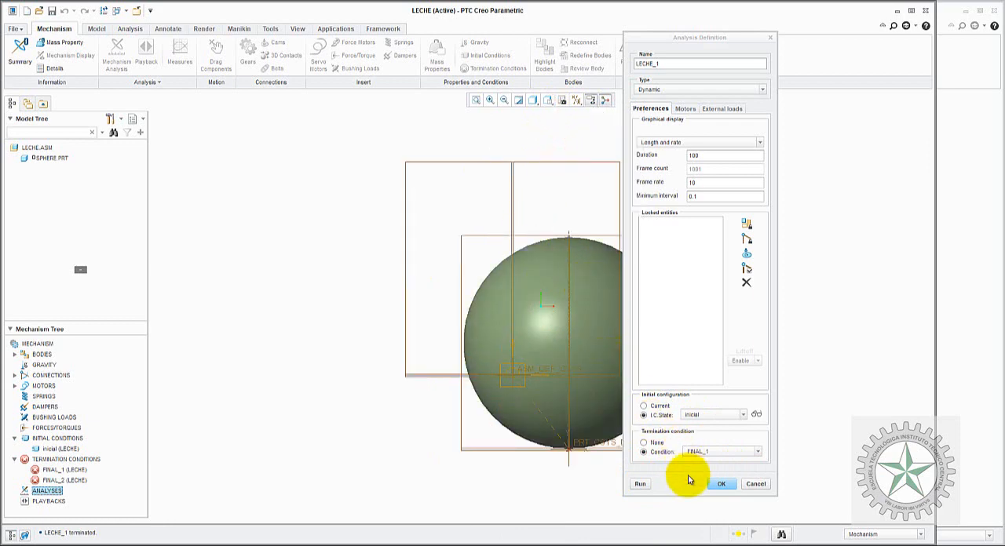
click(641, 484)
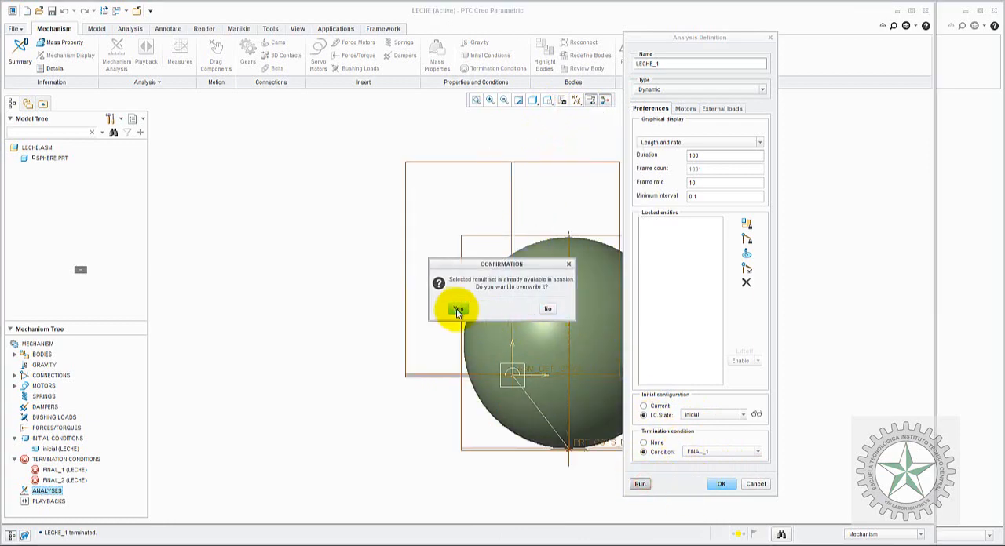
click(458, 309)
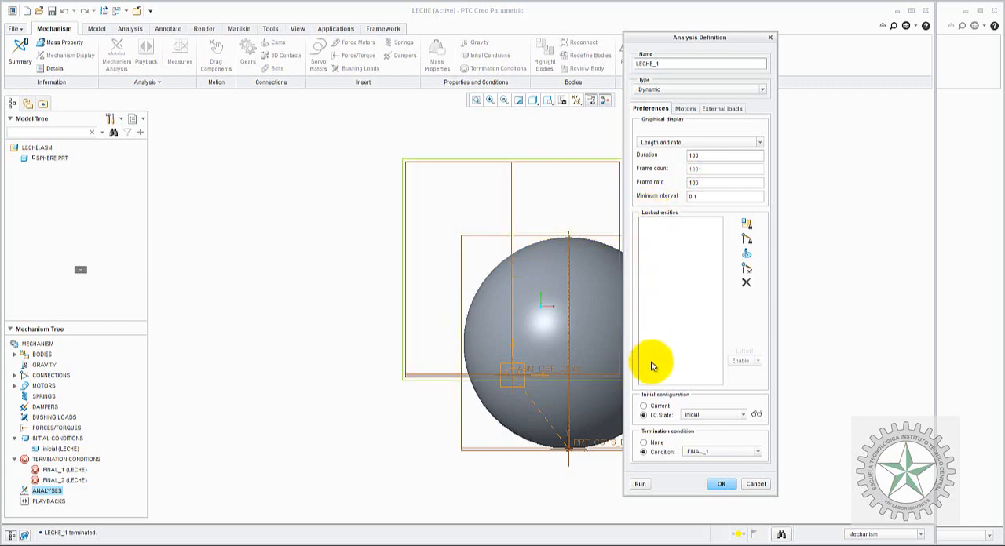
Step: Rerun LECHE_1 with a frame rate of 100 and again with 500, overwriting the earlier results, and accept the analysis definition
click(641, 484)
click(458, 309)
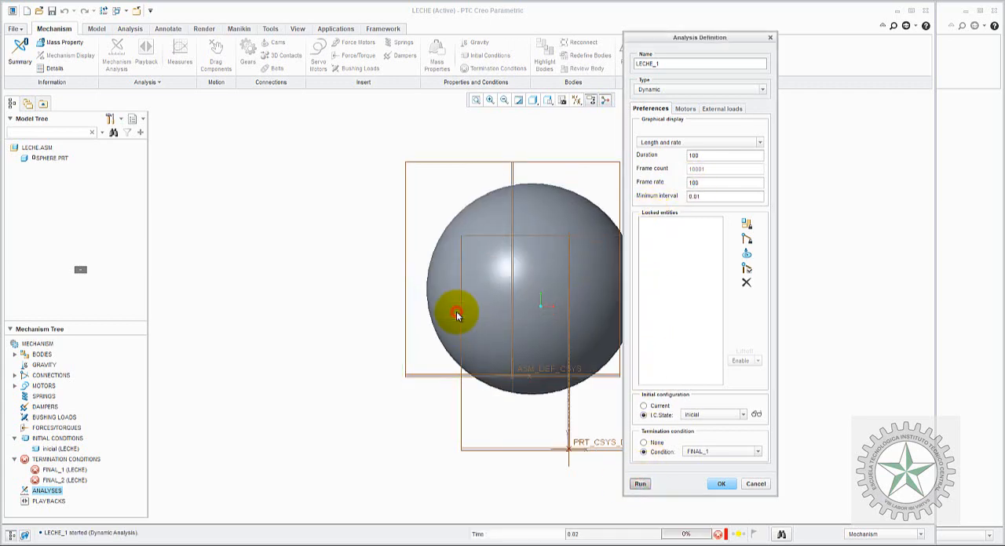
drag(704, 183, 682, 186)
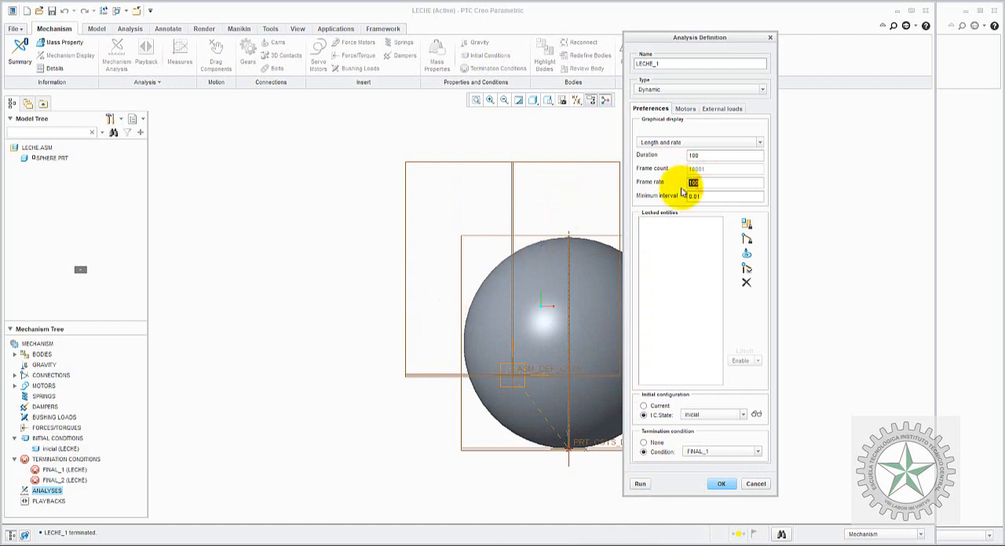
click(641, 484)
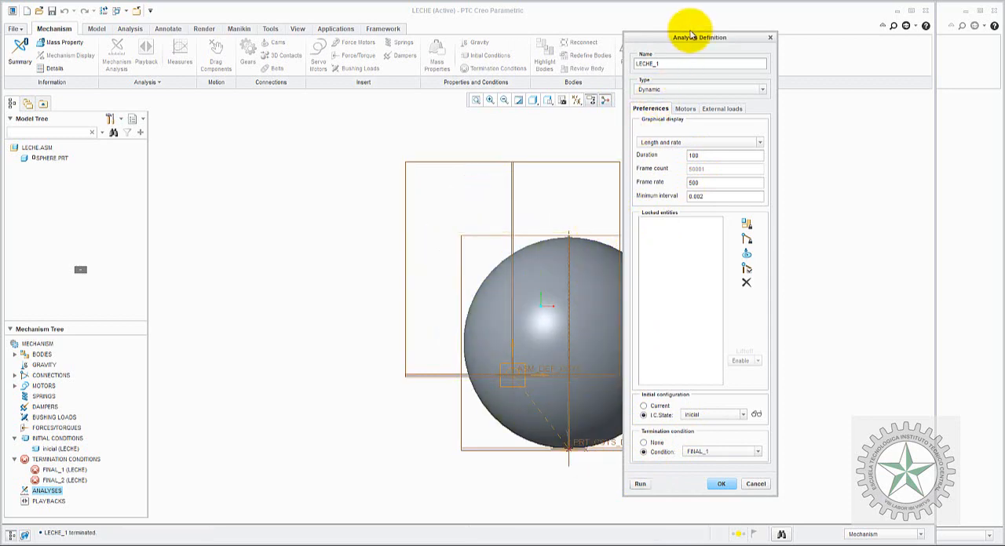
drag(675, 37, 221, 41)
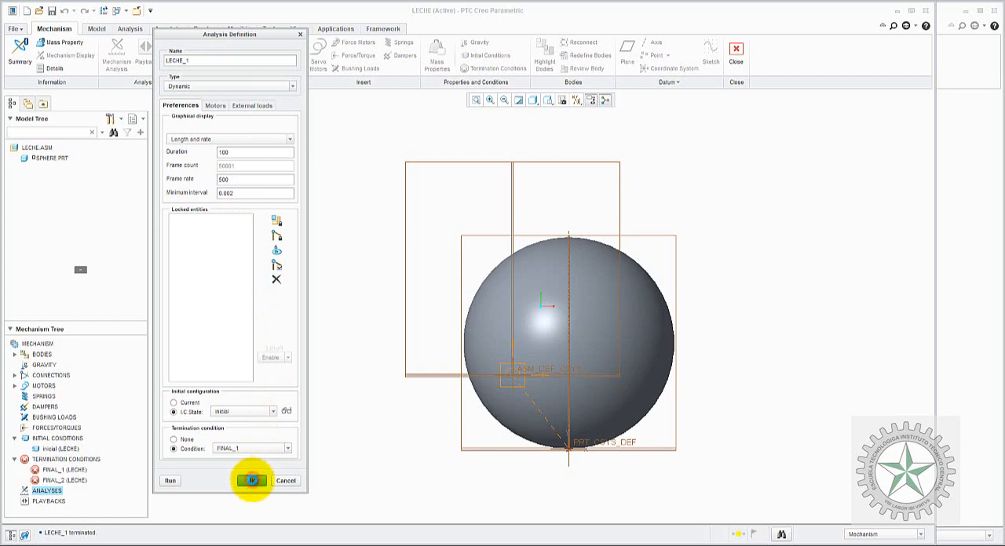
click(251, 481)
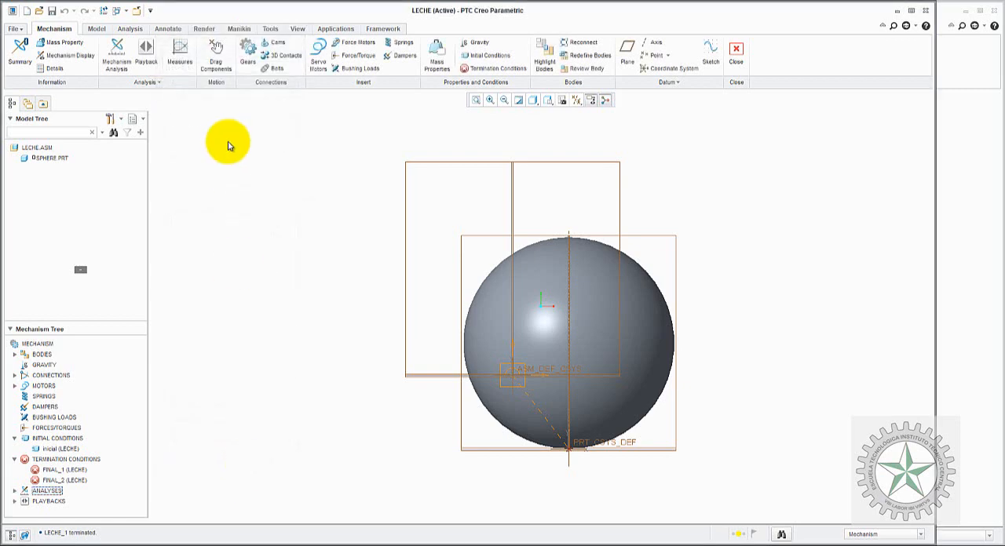
Step: Duplicate the LECHE_1 dynamic analysis and rename the copy LECHE_2
click(16, 490)
click(14, 491)
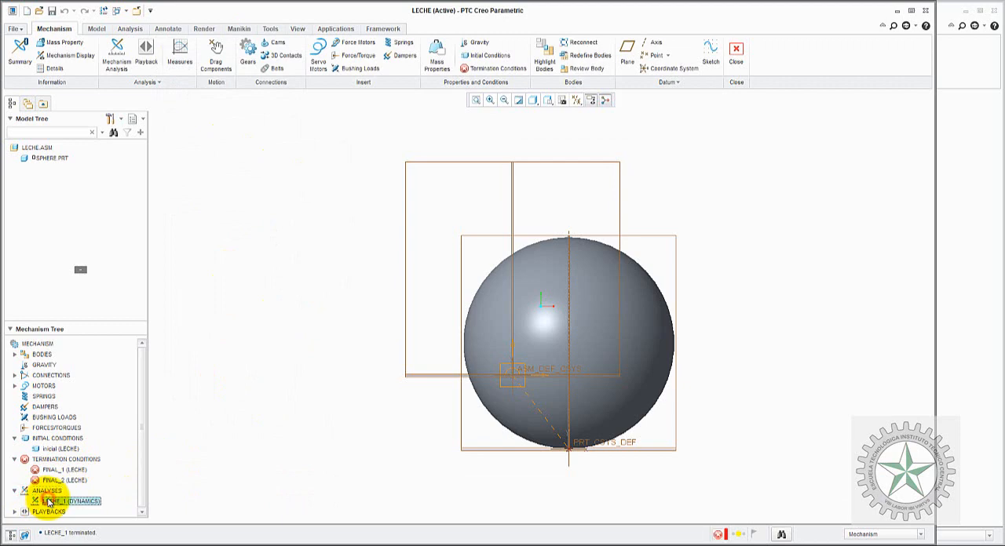
right_click(48, 503)
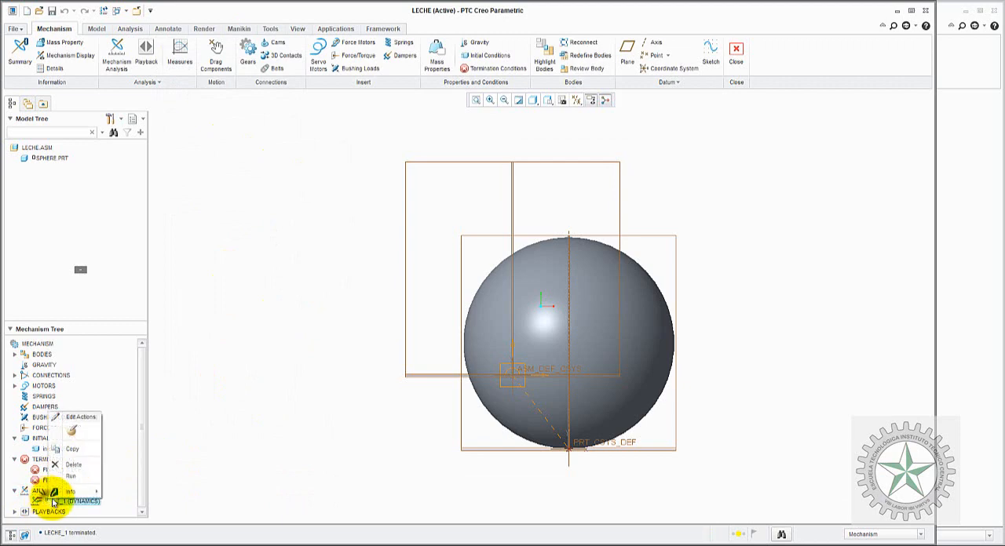
click(73, 454)
click(143, 486)
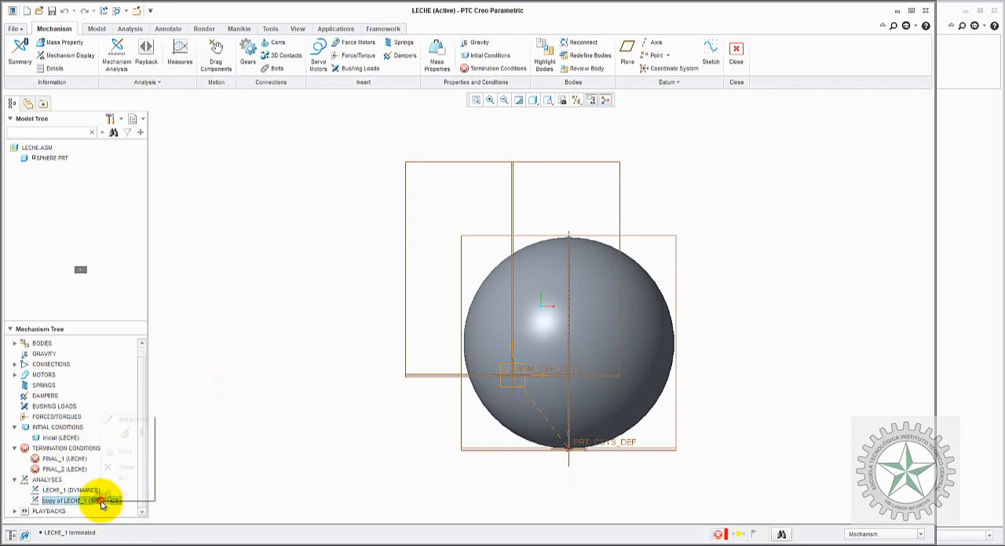
click(124, 437)
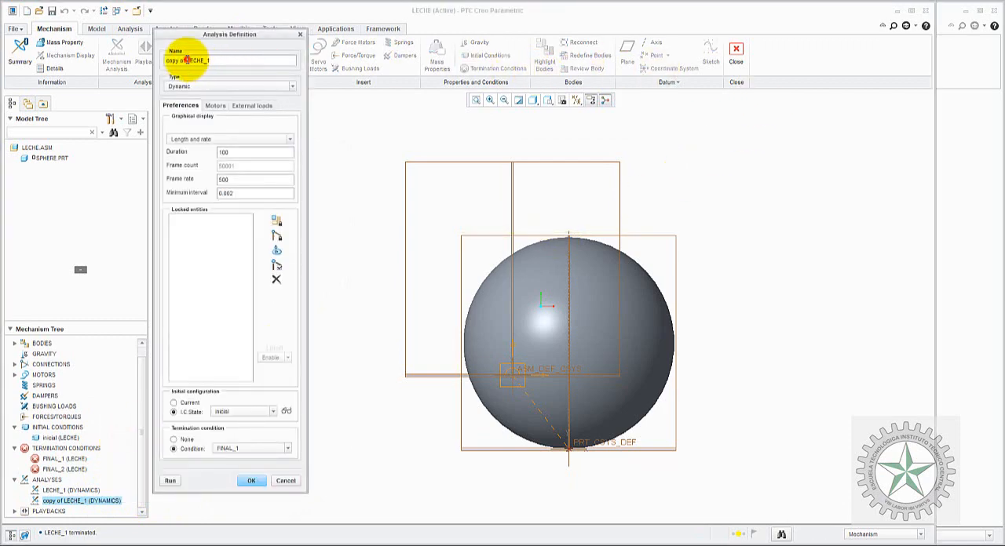
drag(183, 60, 138, 55)
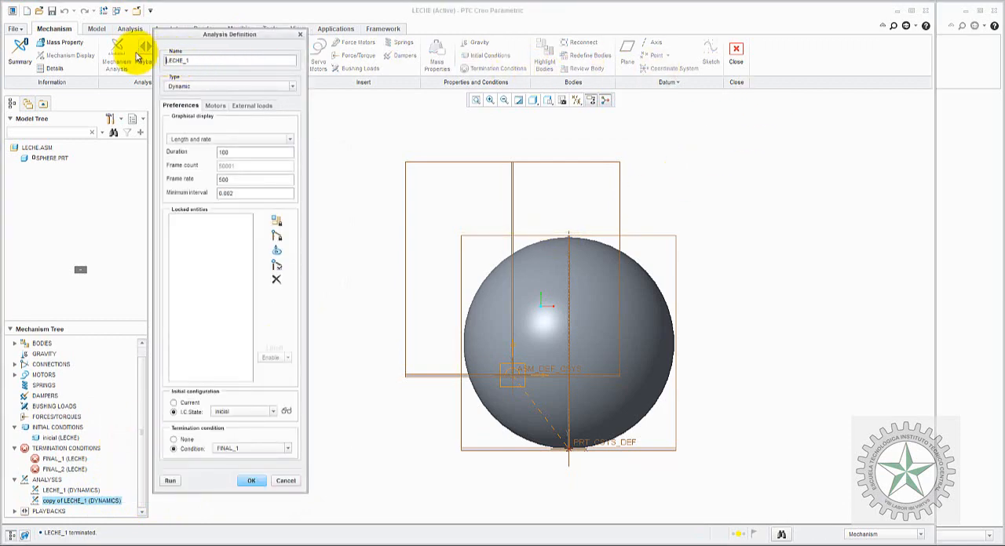
text(2)
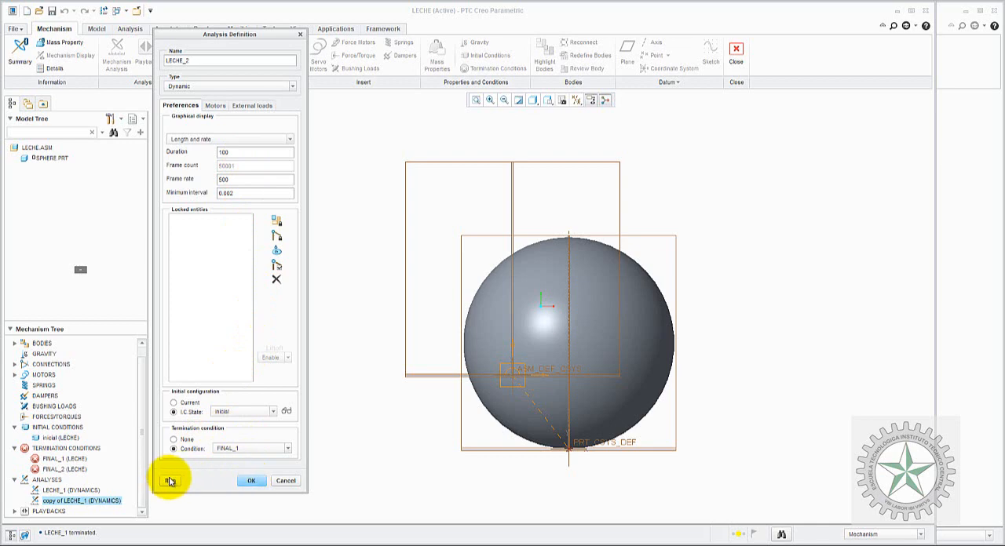
Step: Set the LECHE_2 termination condition to FINAL_2, run the analysis and accept its definition
click(243, 449)
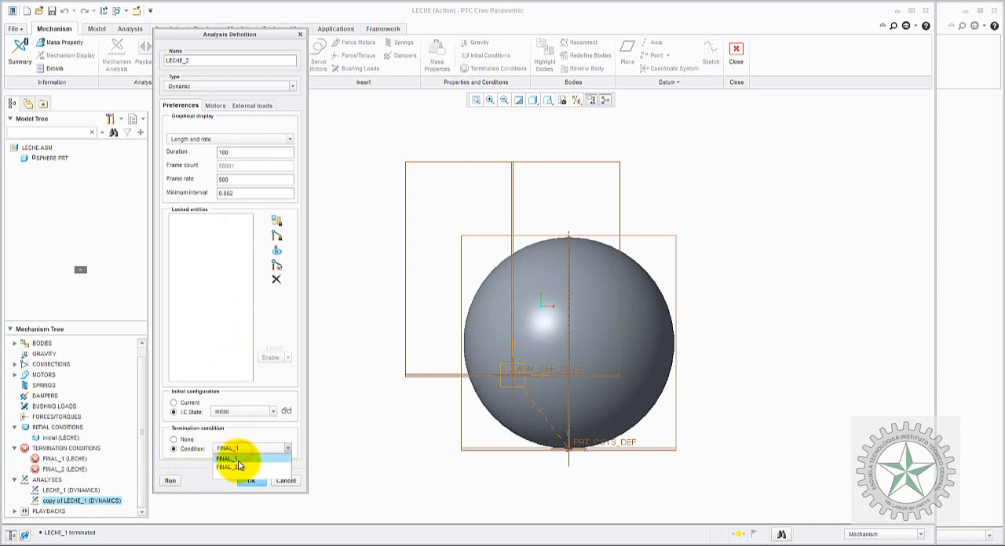
click(226, 468)
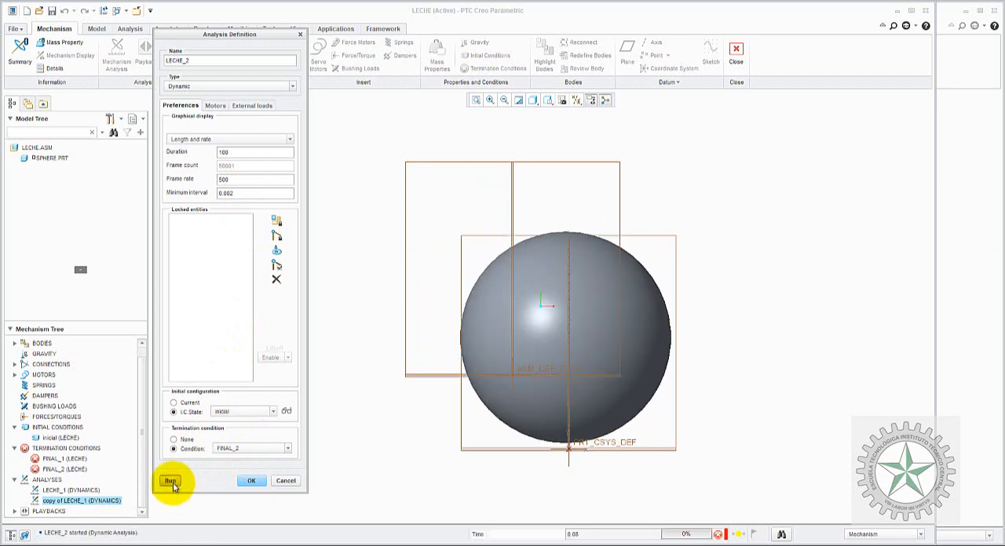
click(252, 481)
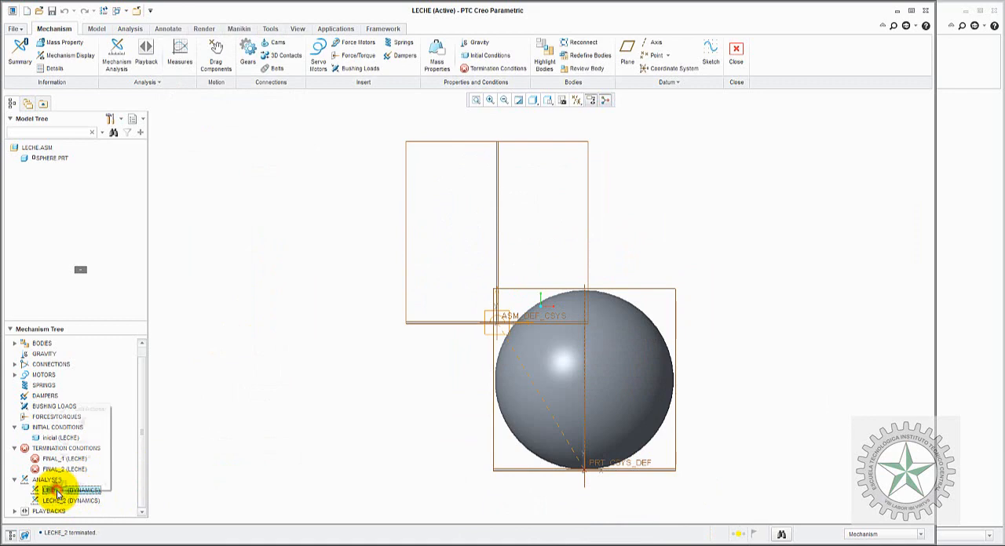
Step: Rerun the LECHE_1 and LECHE_2 analyses from the mechanism tree, overwriting their stored result sets
right_click(58, 493)
click(119, 442)
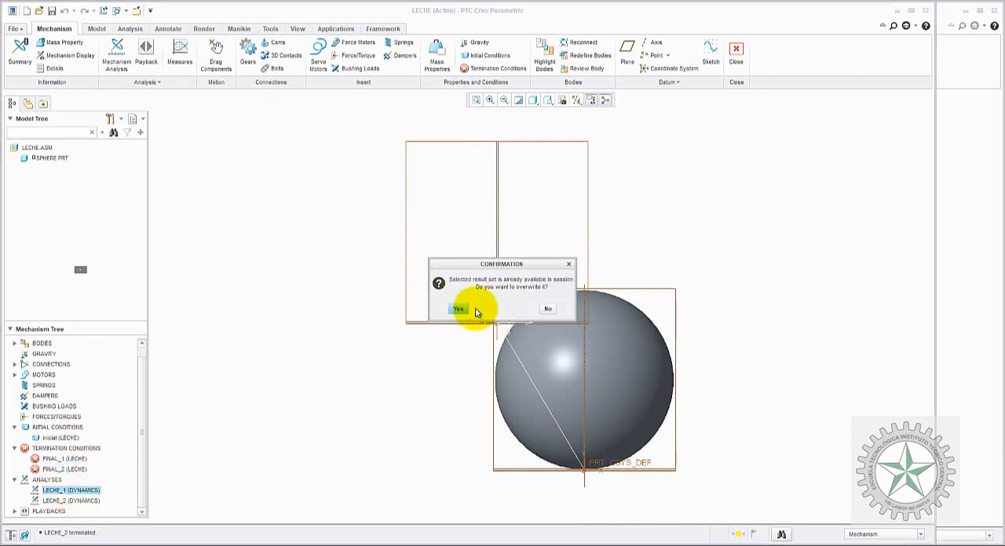
click(473, 310)
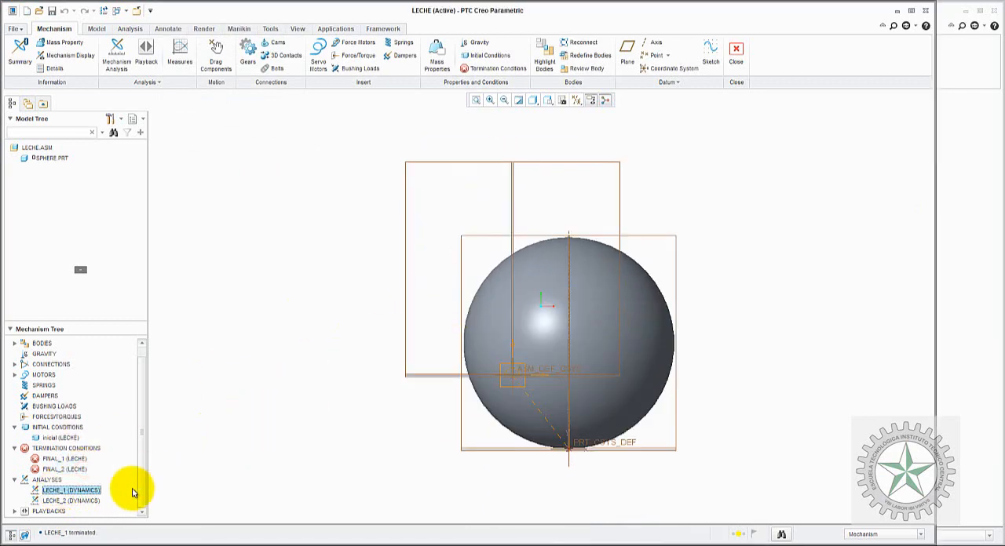
right_click(83, 501)
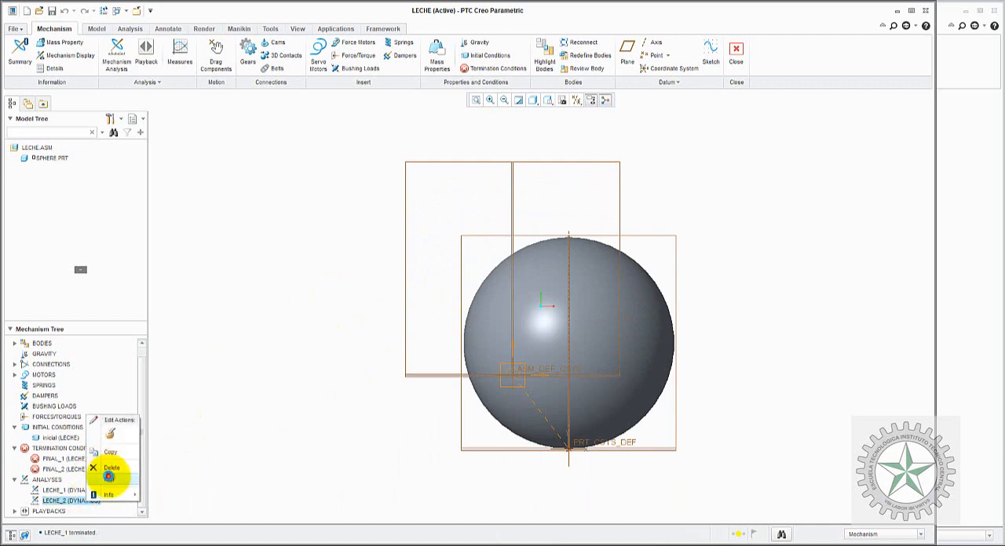
click(110, 477)
click(470, 310)
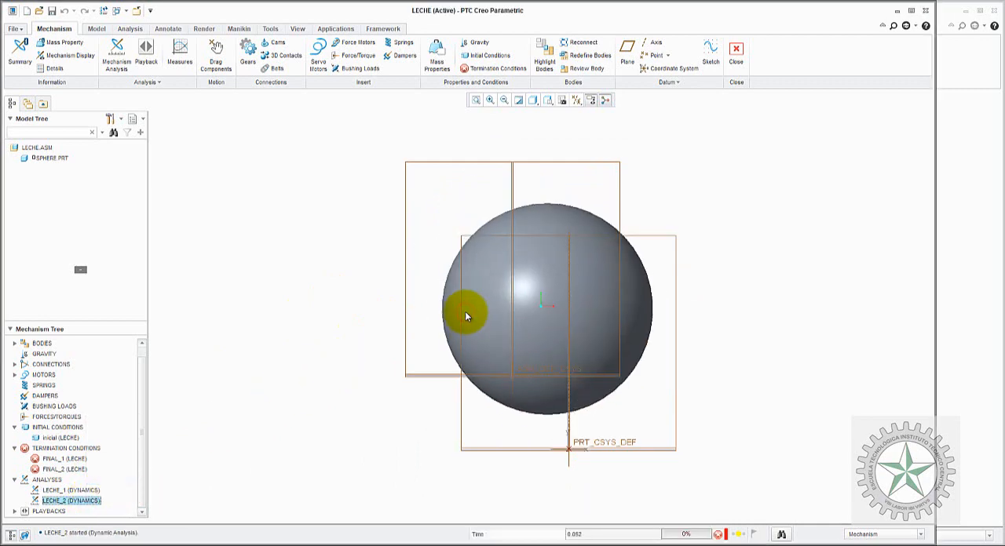
click(336, 268)
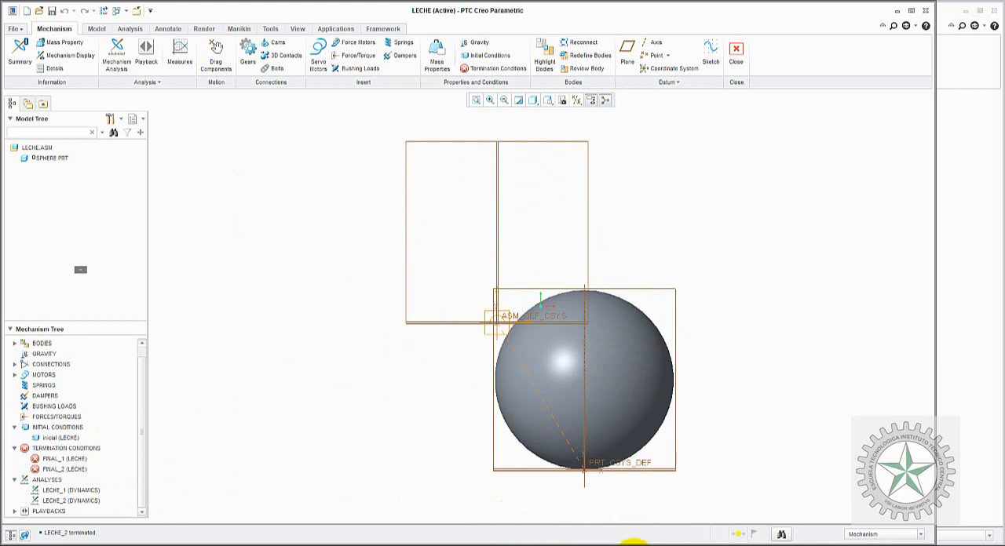
Step: Switch to the problem statement in Paint and outline the height h, the glass and the 140 mm value with red rounded rectangles
mouse_move(608, 542)
click(498, 511)
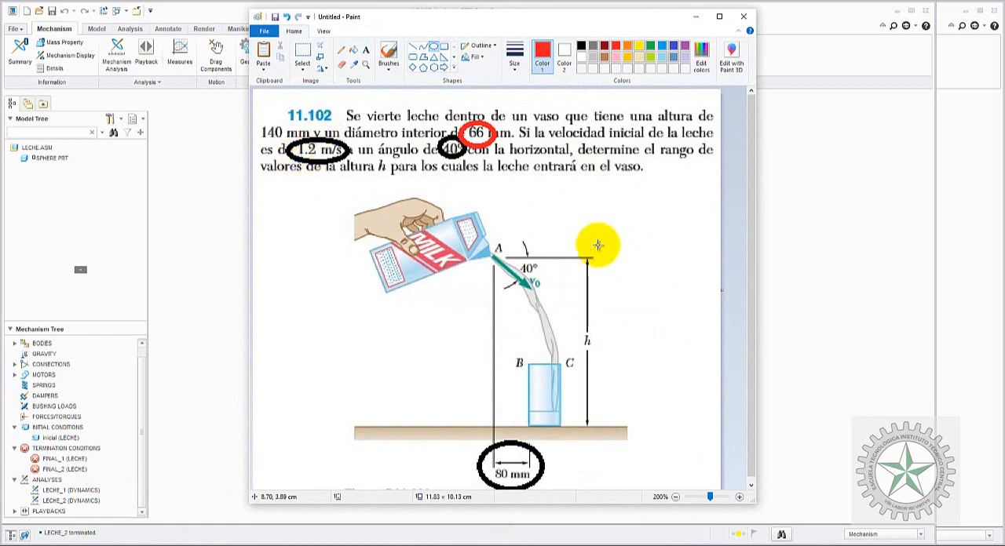
click(412, 55)
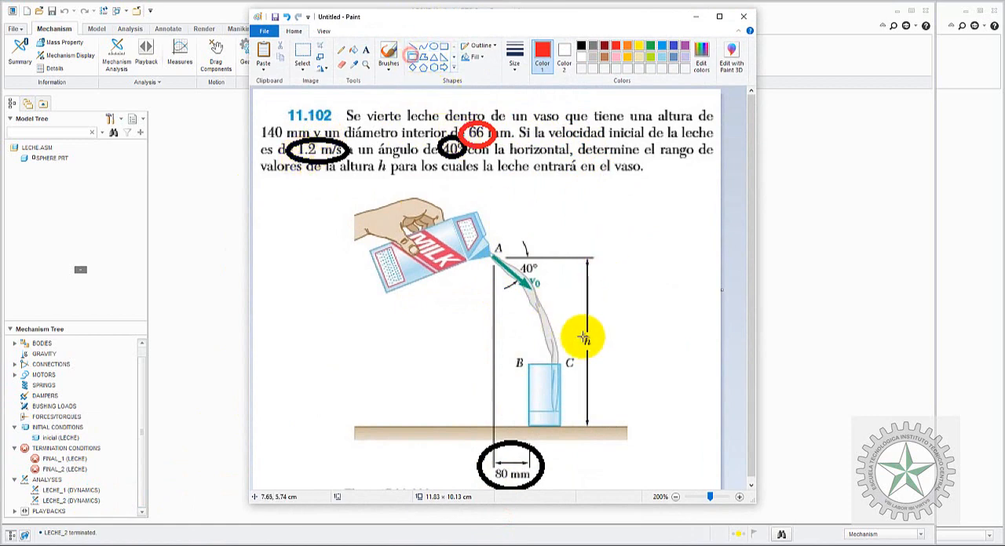
drag(573, 315, 600, 364)
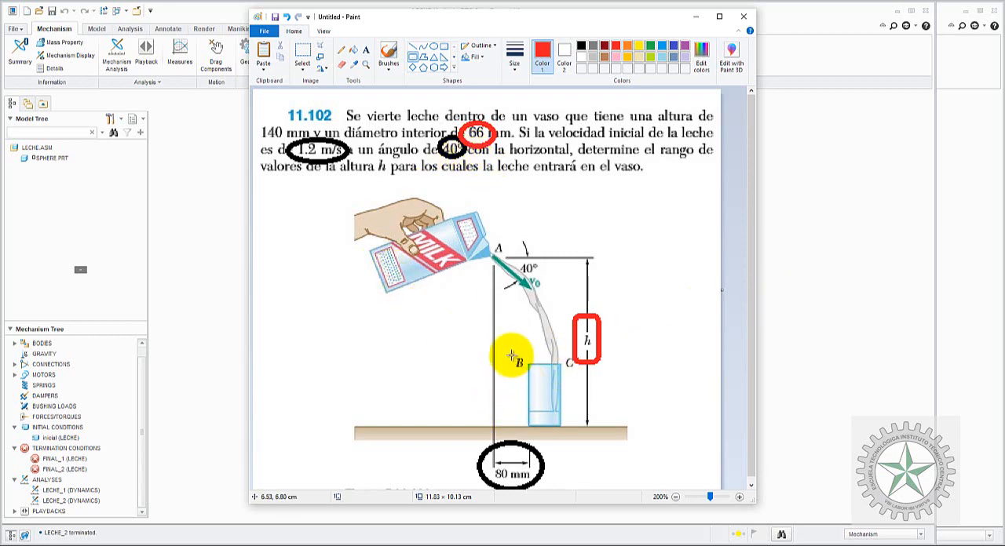
drag(511, 357, 566, 437)
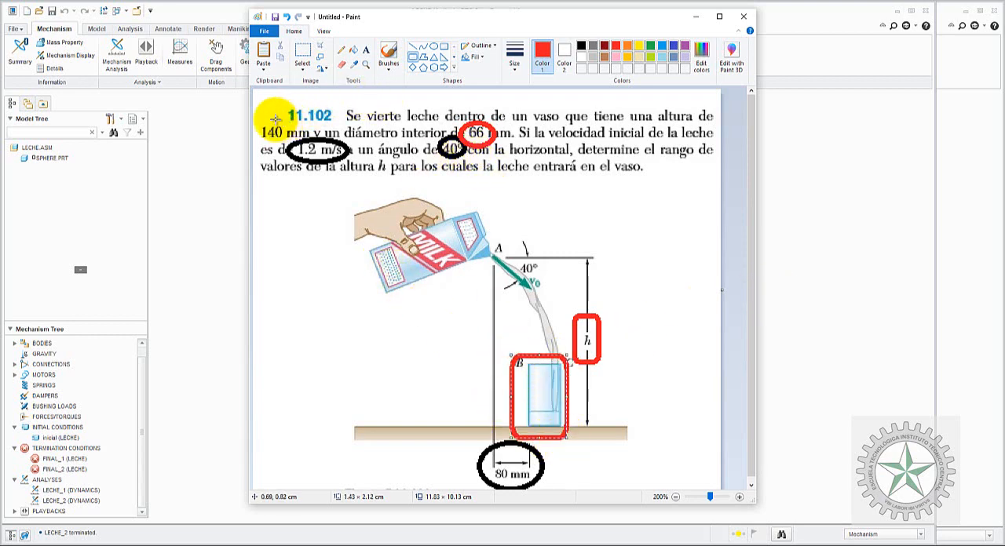
drag(255, 123, 291, 139)
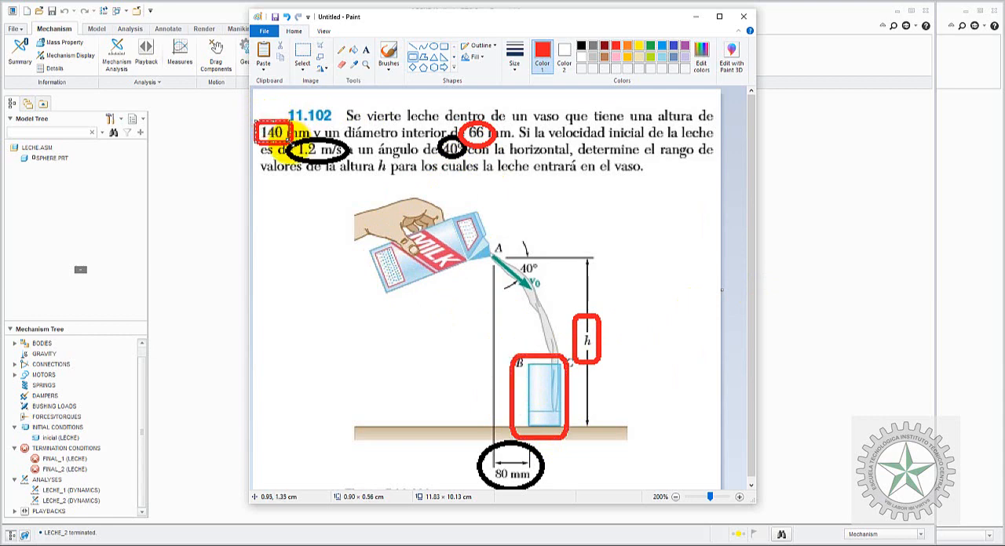
Step: Return to Creo, duplicate the POS_X measure, name the copy ALTURA_VASO and set its component to Y-component
click(769, 284)
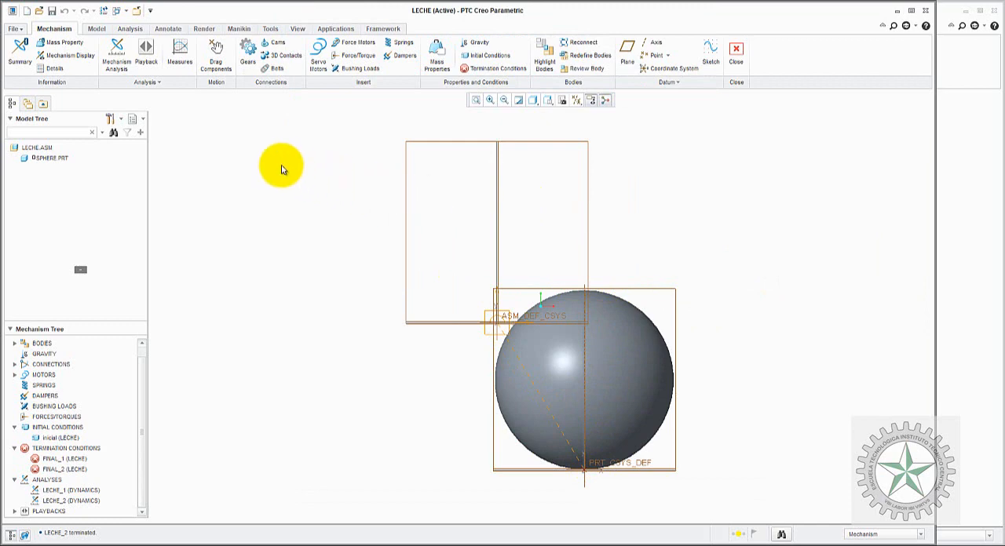
click(203, 129)
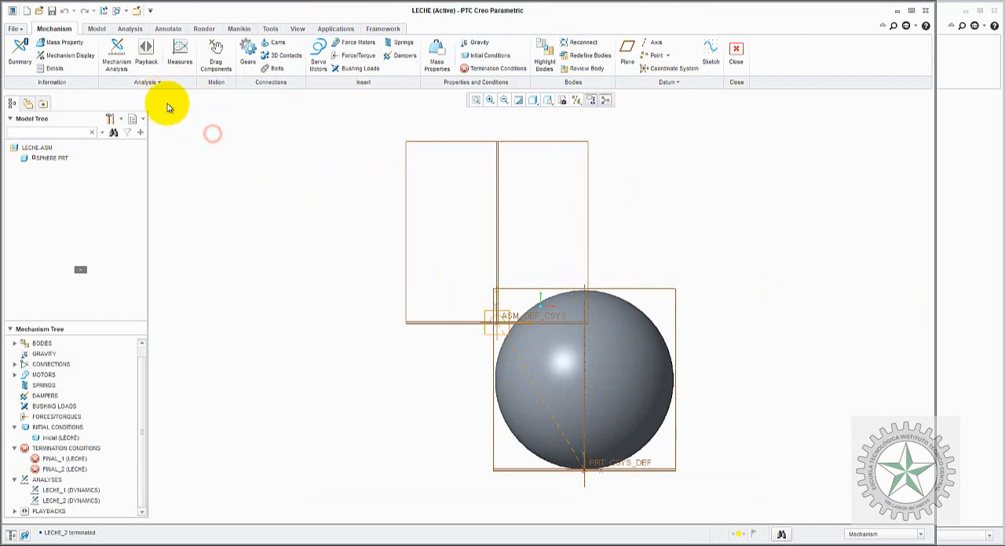
click(185, 53)
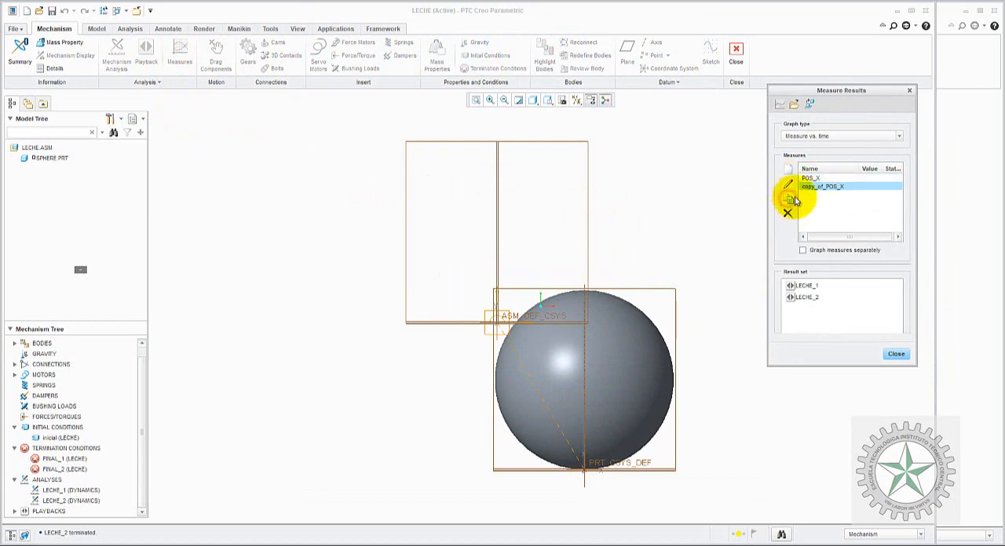
click(791, 185)
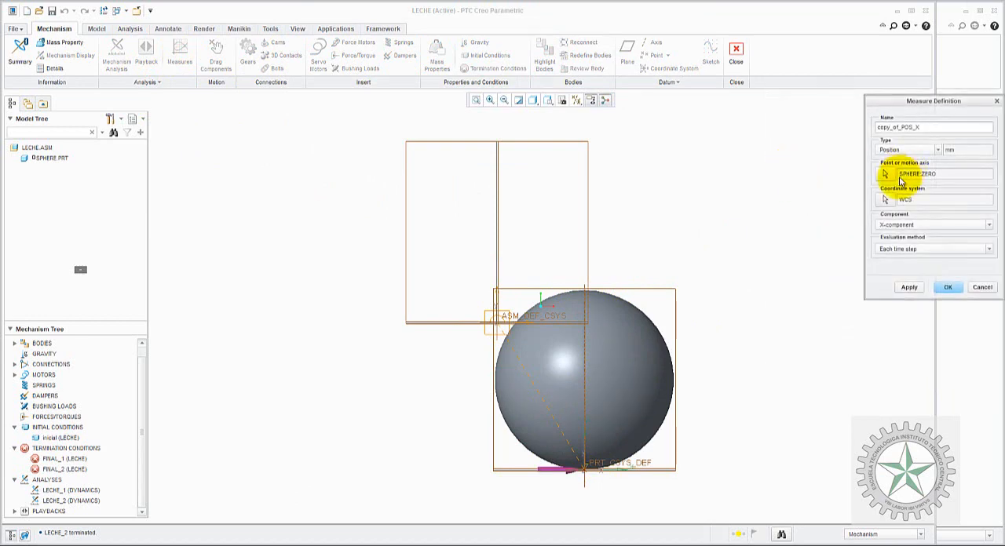
drag(904, 128, 821, 133)
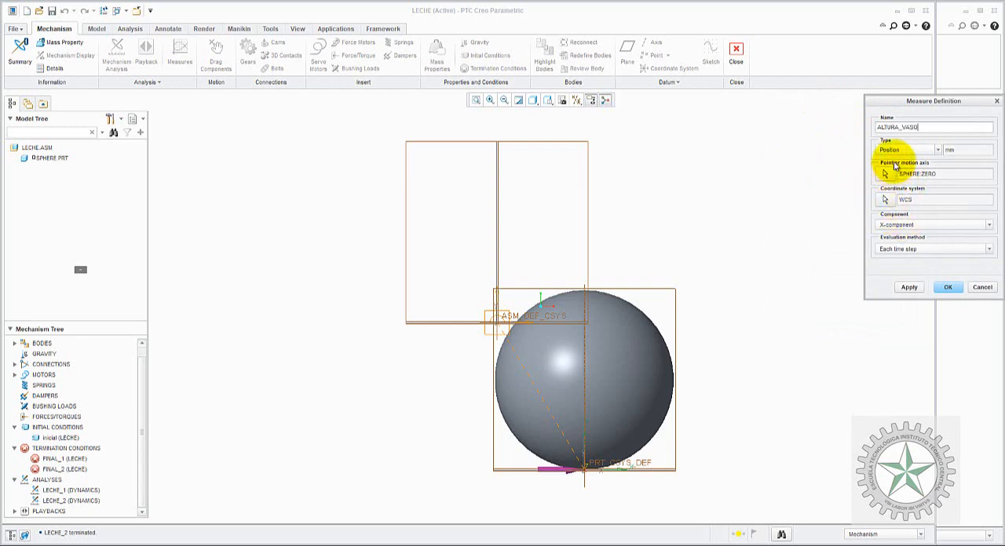
click(898, 225)
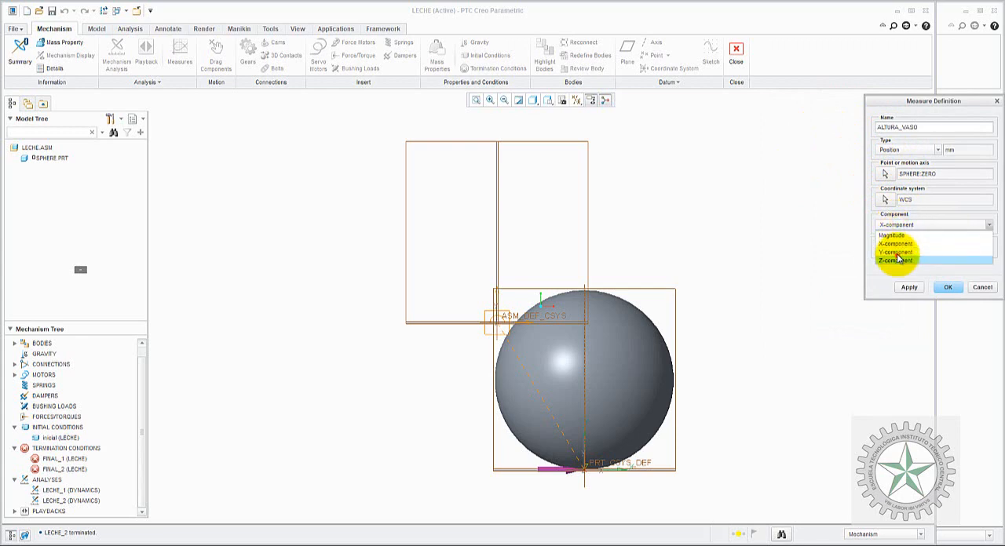
click(897, 252)
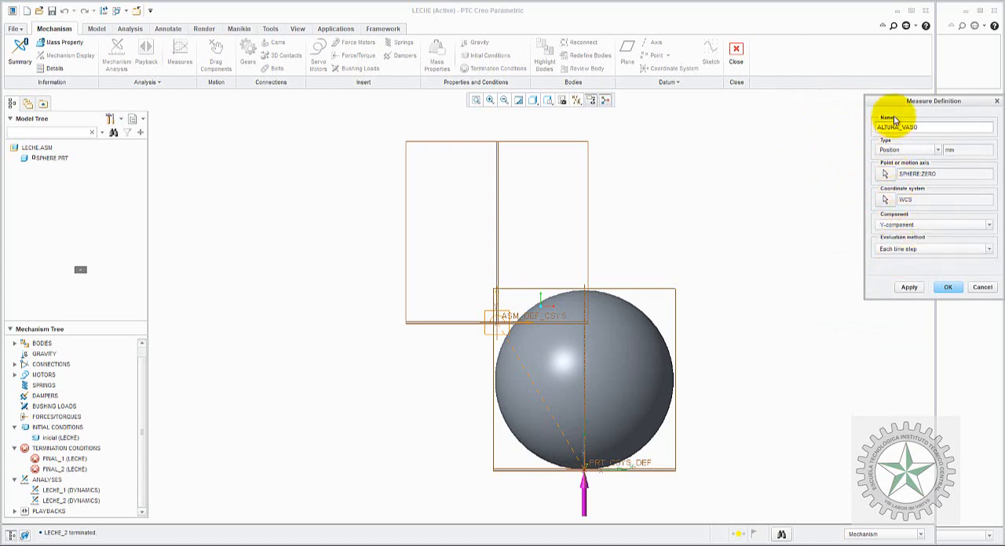
Step: Rename the Y-component position measure POS_Y and accept its definition
drag(915, 107, 362, 94)
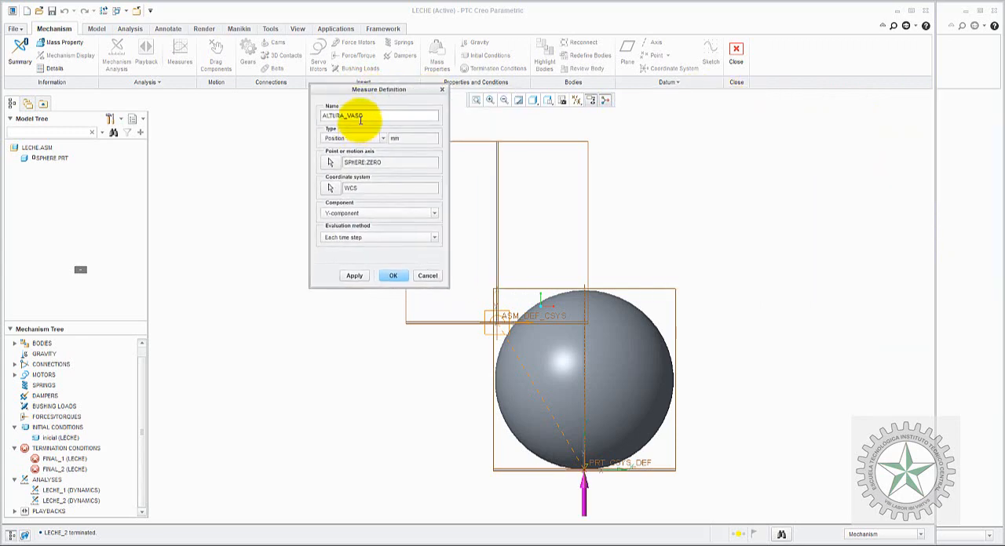
double_click(376, 117)
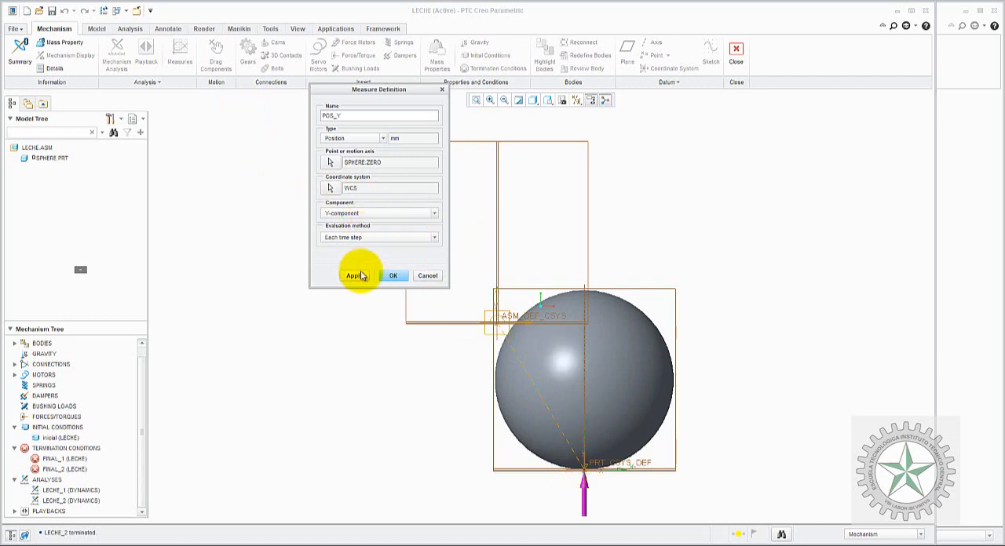
click(388, 278)
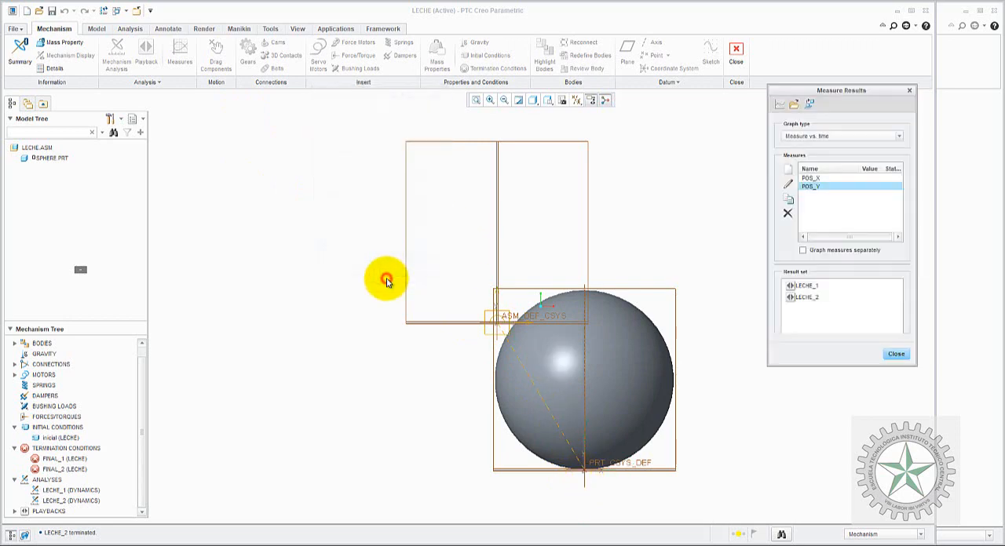
Step: Compare the POS_X and POS_Y values between the LECHE_1 and LECHE_2 result sets
click(814, 286)
click(819, 298)
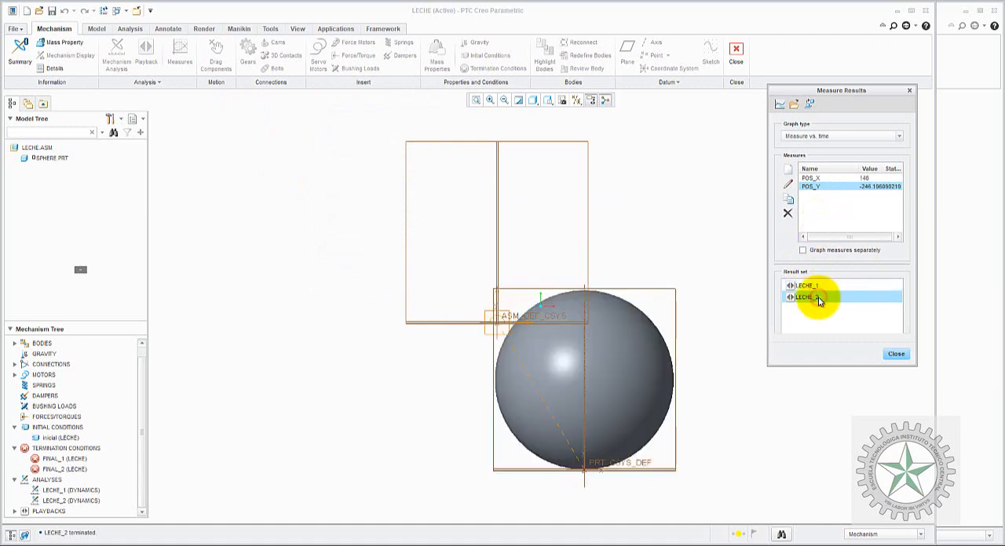
click(817, 286)
click(815, 297)
click(814, 286)
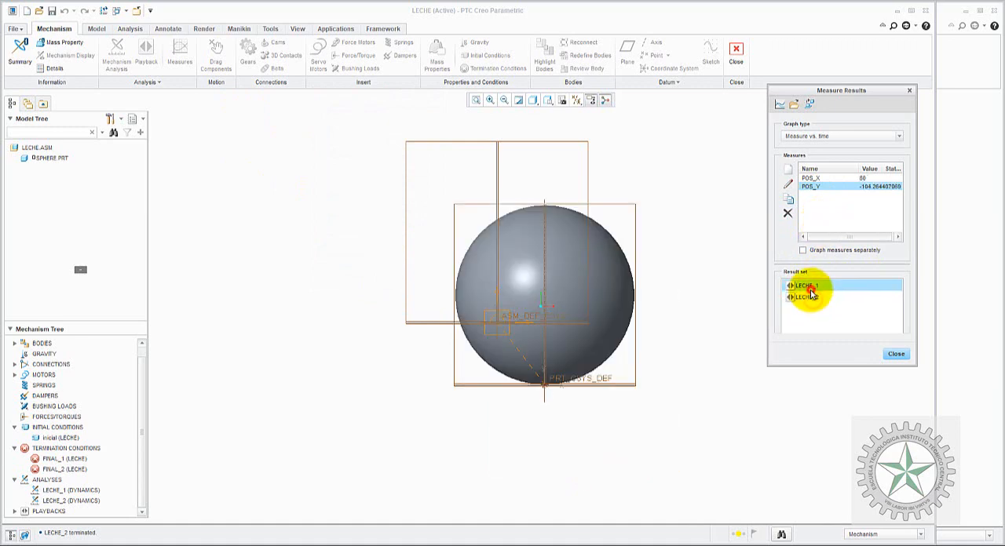
click(813, 297)
click(813, 286)
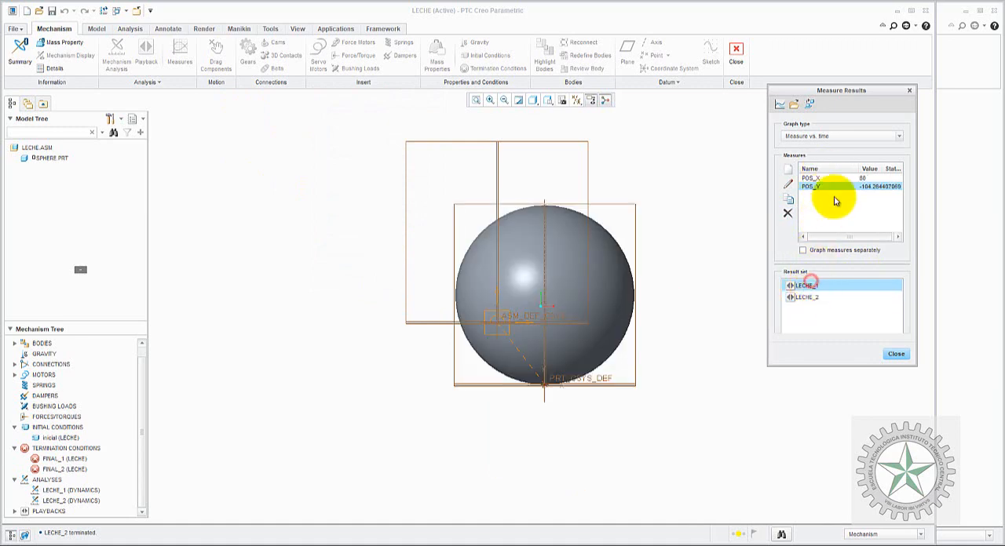
click(801, 297)
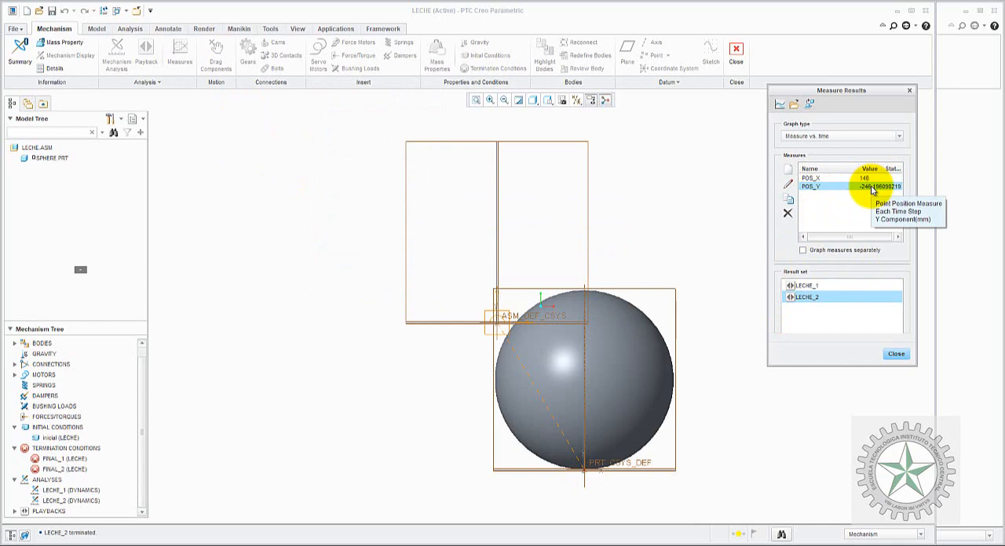
Step: Switch to the problem statement in Paint to review the height h and the glass dimensions, and return to Creo
click(594, 542)
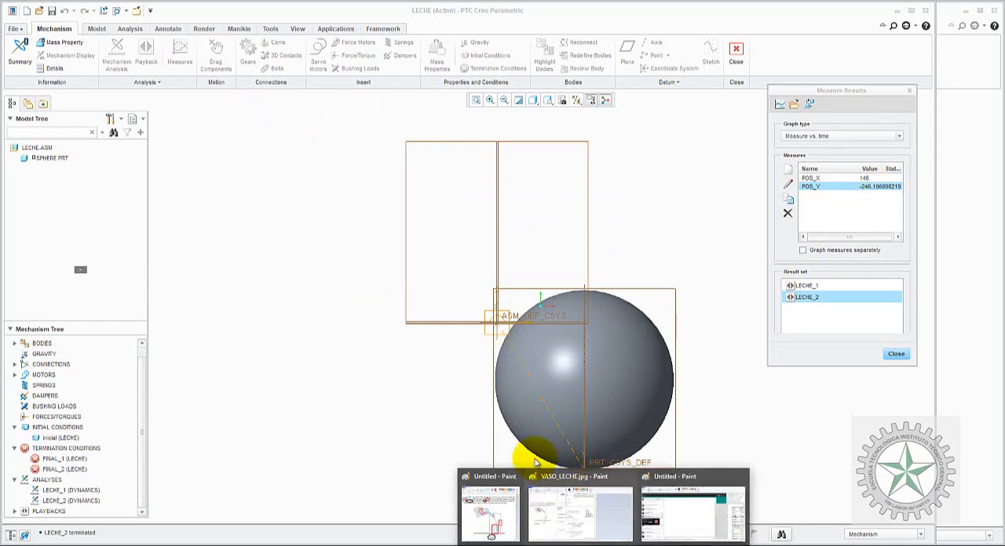
click(499, 509)
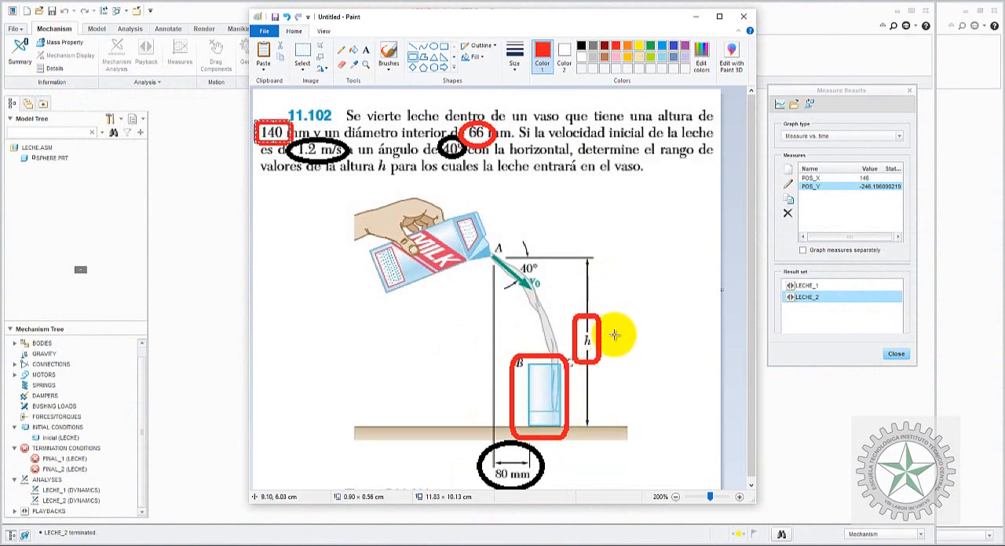
click(836, 356)
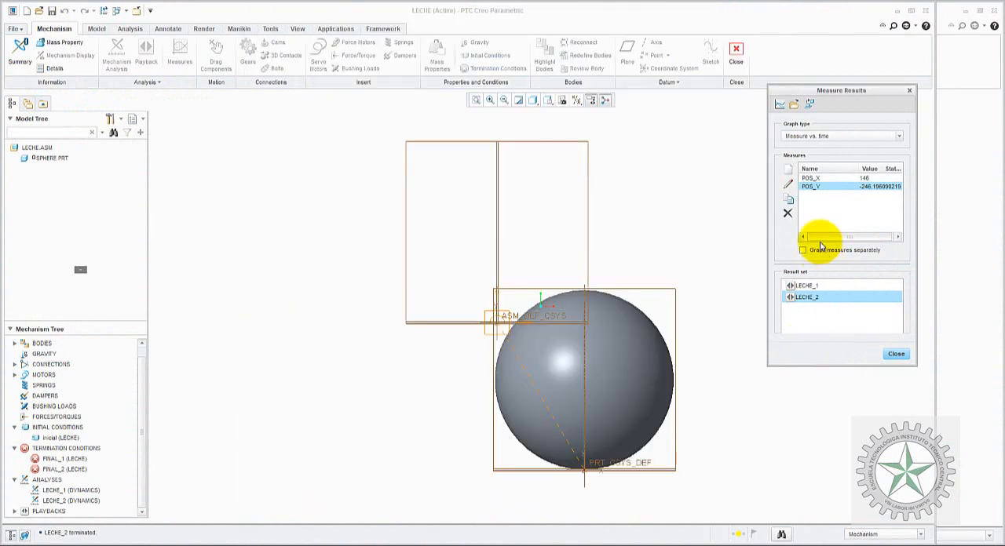
Step: Duplicate the POS_Y measure, name the copy VASO and set its type to User defined
click(829, 190)
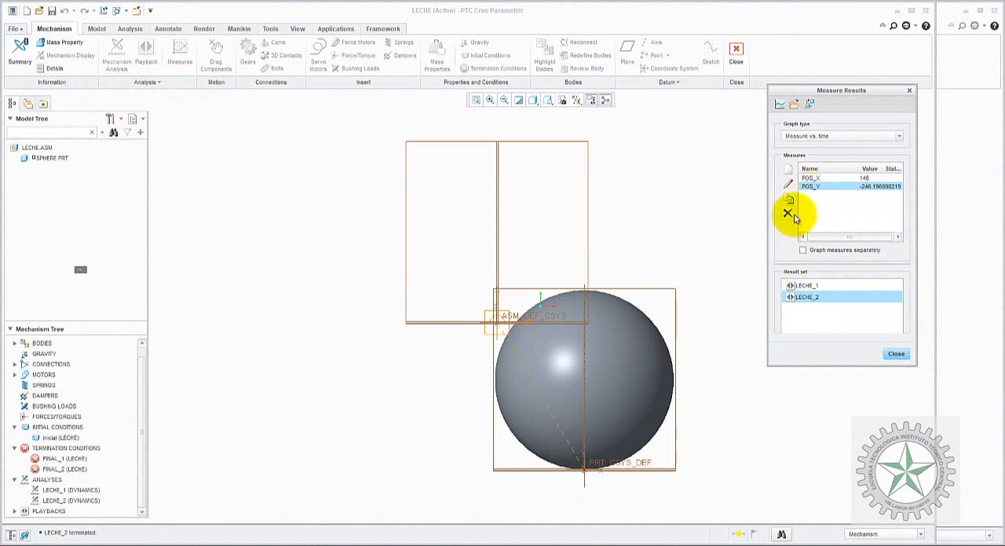
click(791, 201)
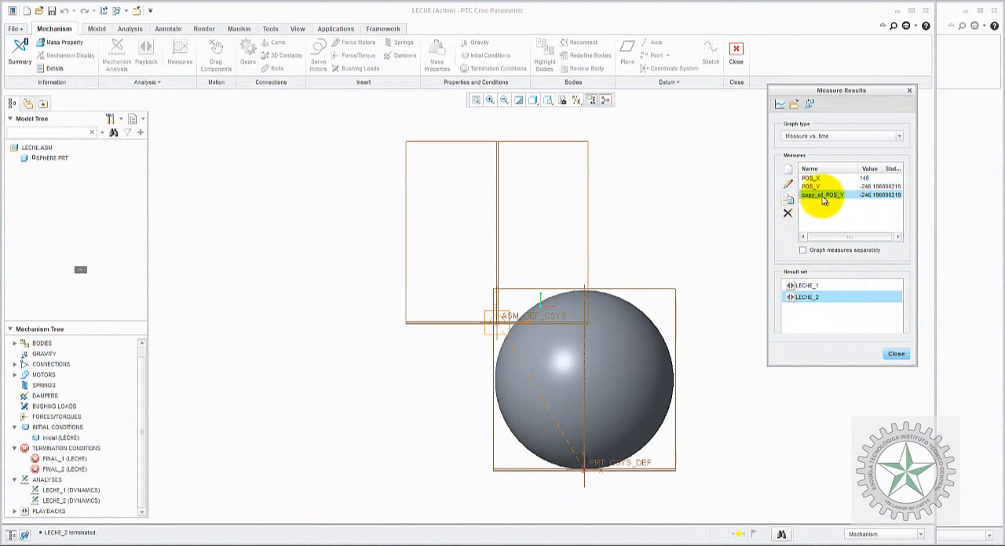
click(790, 186)
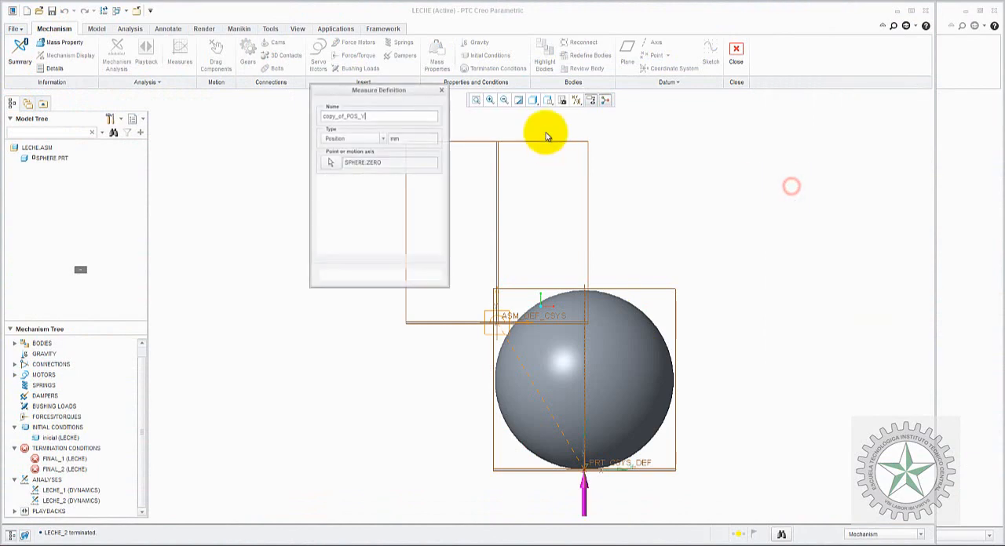
double_click(369, 115)
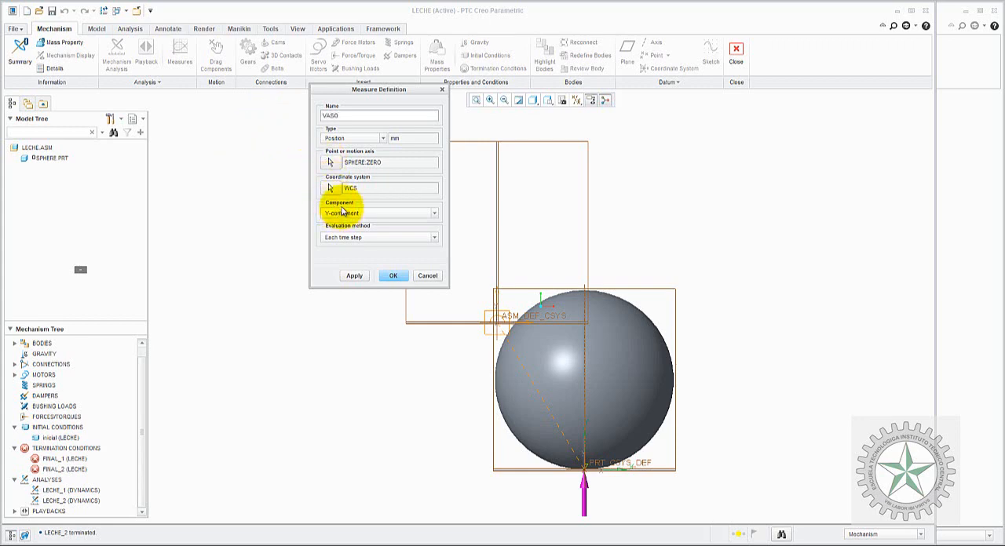
click(383, 138)
drag(382, 160, 383, 169)
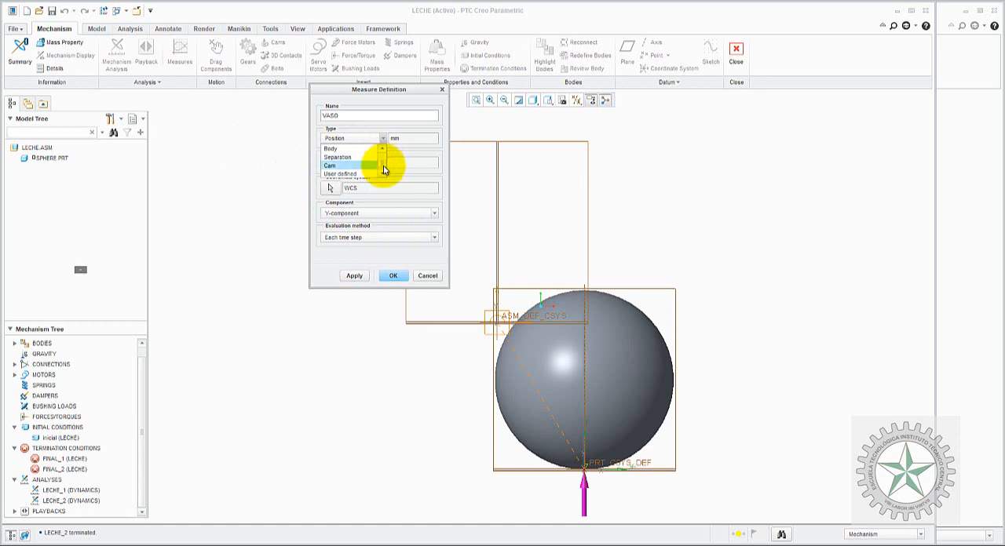
click(351, 165)
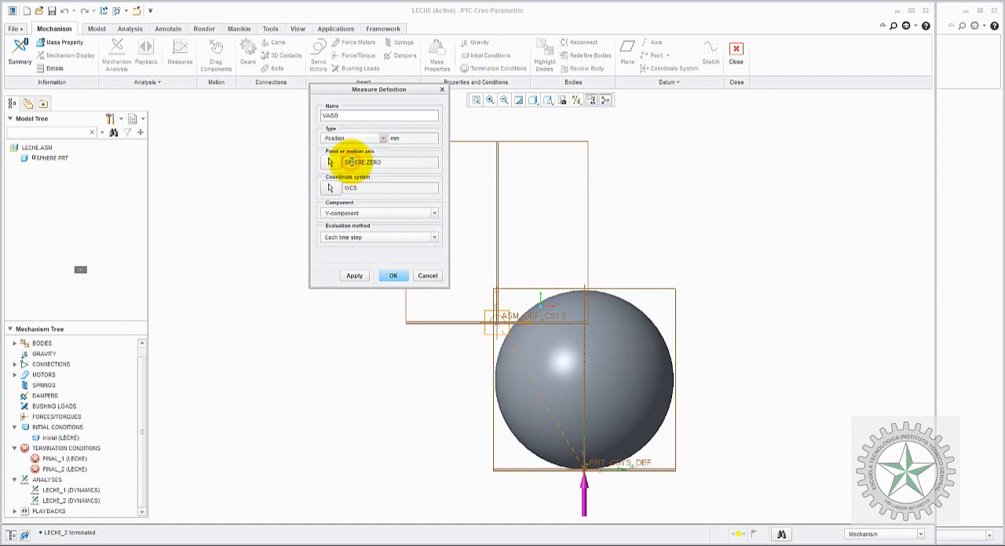
click(362, 138)
click(352, 166)
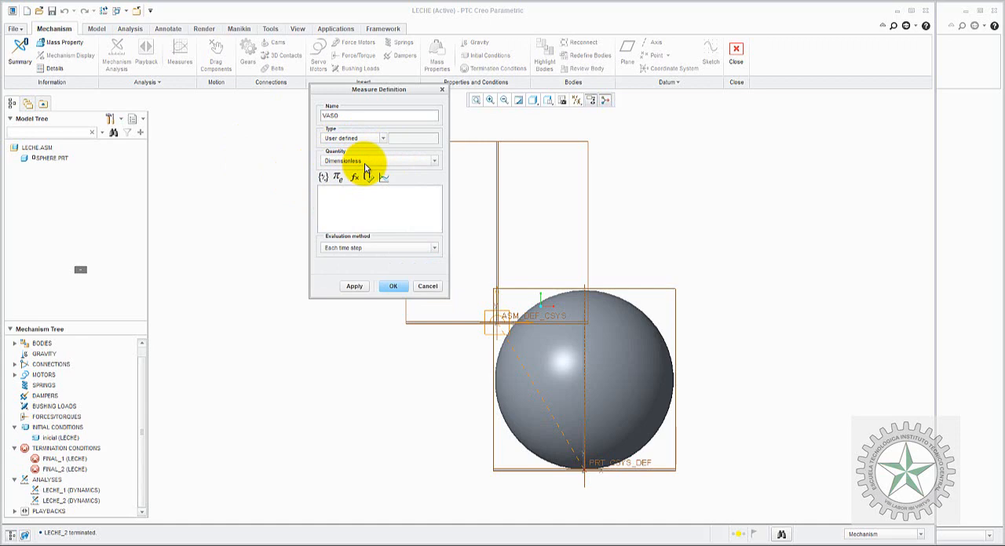
Step: Define the VASO measure as the expression POS_Y+140 with Length as its quantity, accept it and close the measure results
click(374, 179)
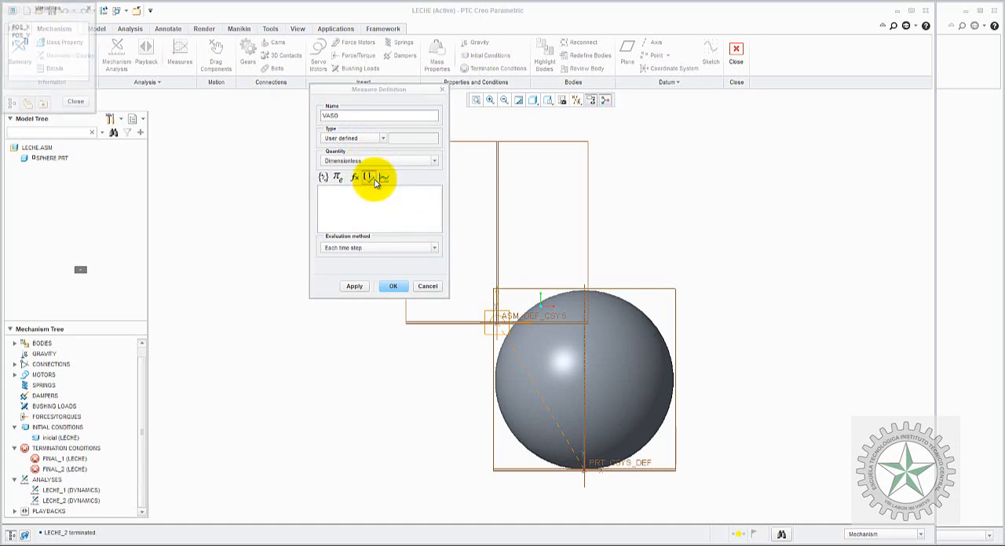
double_click(26, 35)
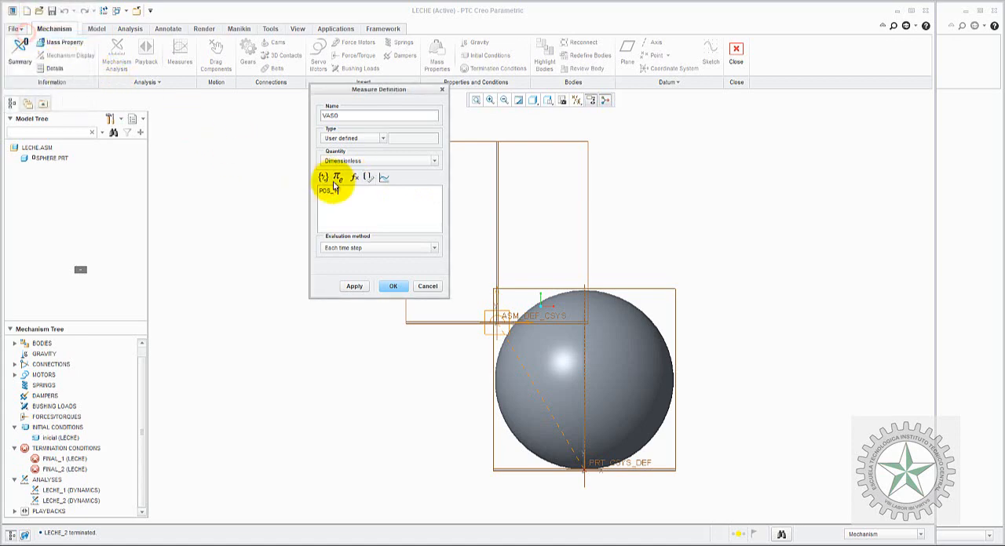
click(322, 178)
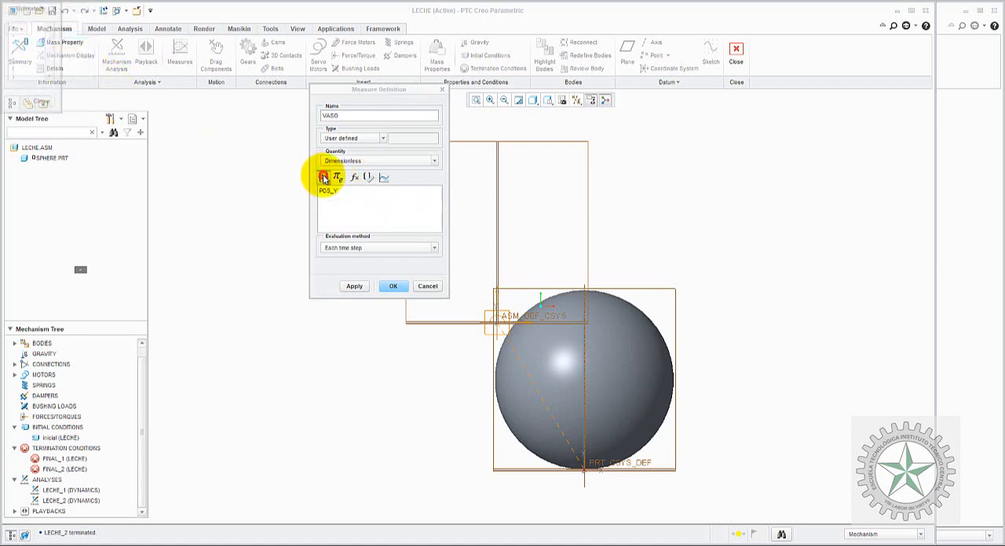
double_click(16, 30)
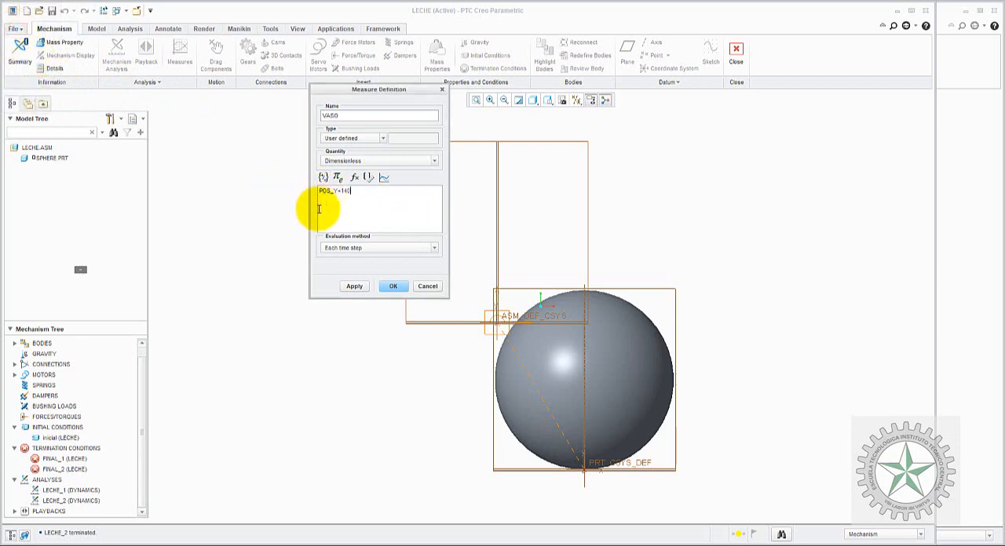
click(386, 162)
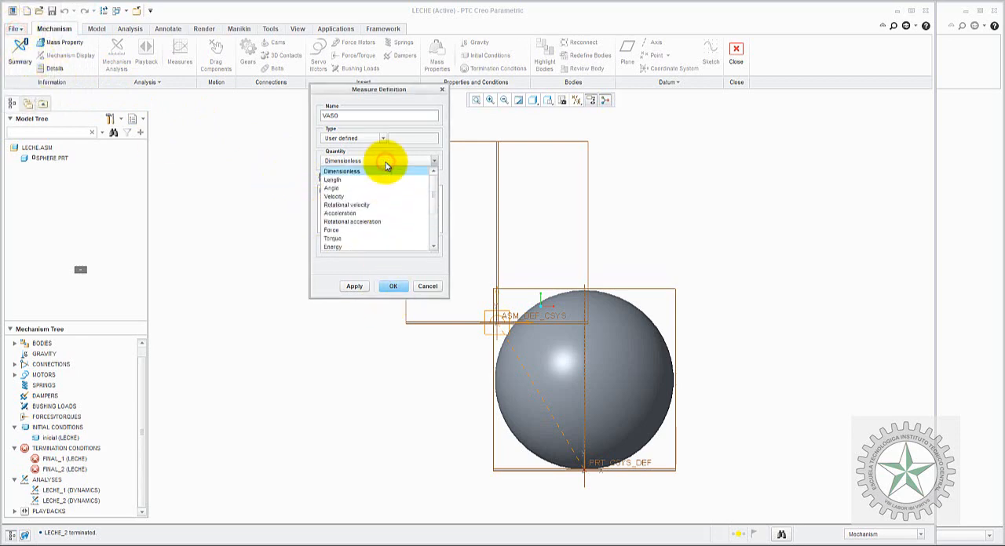
click(365, 179)
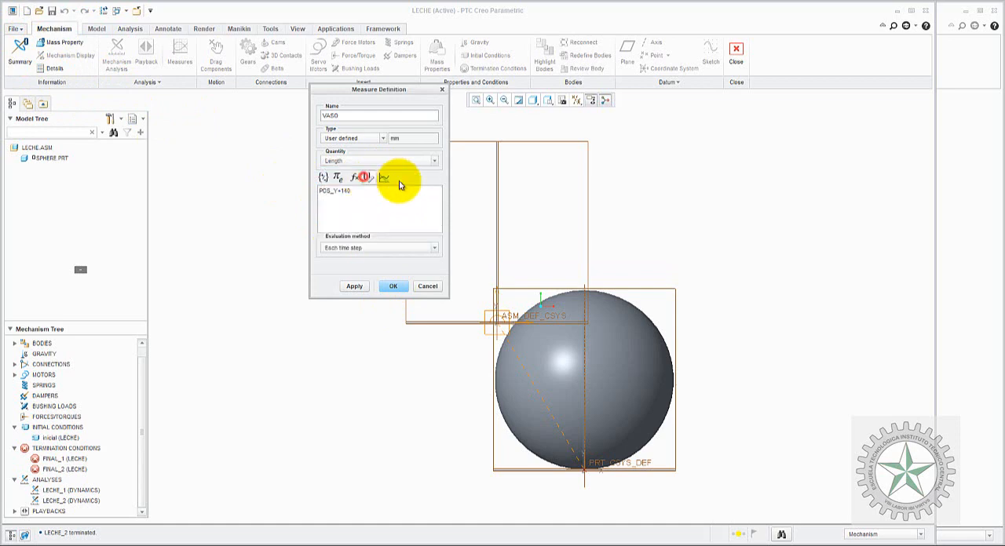
click(356, 286)
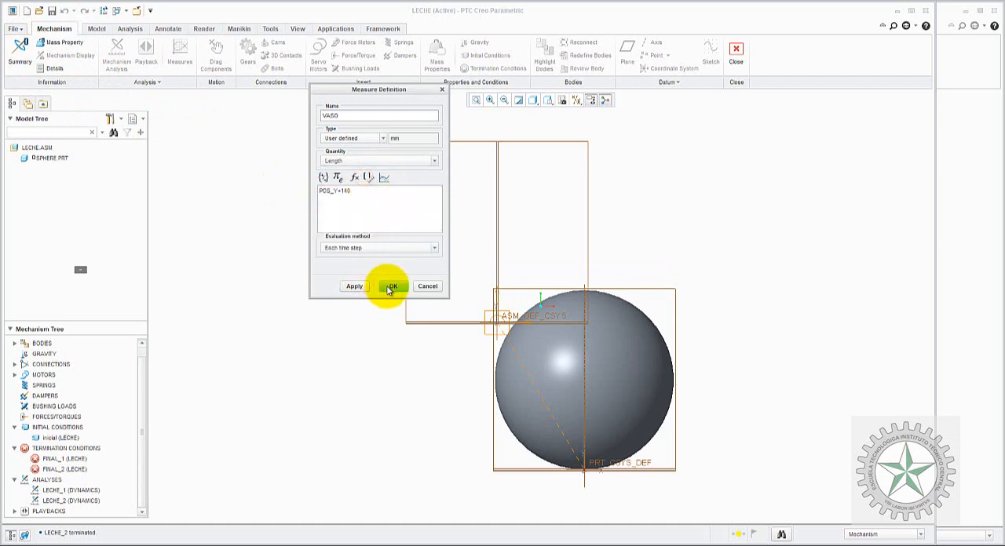
click(391, 286)
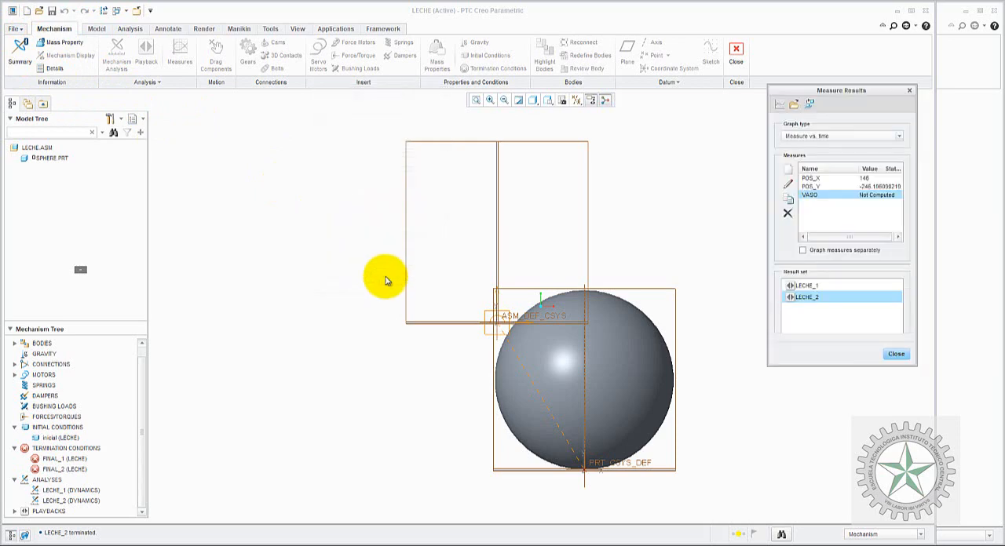
click(895, 355)
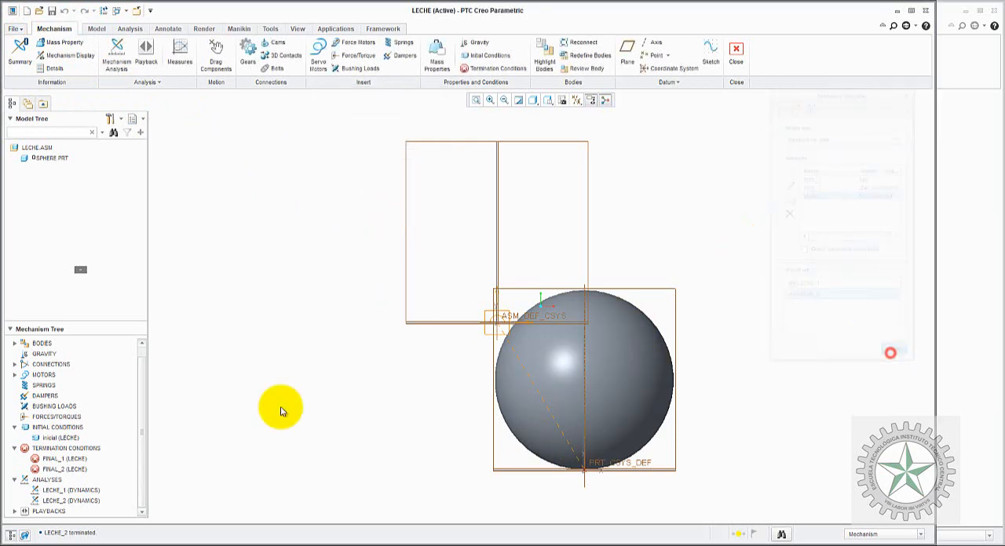
Step: Rerun the LECHE_1 and LECHE_2 dynamic analyses, overwriting their existing result sets
right_click(60, 493)
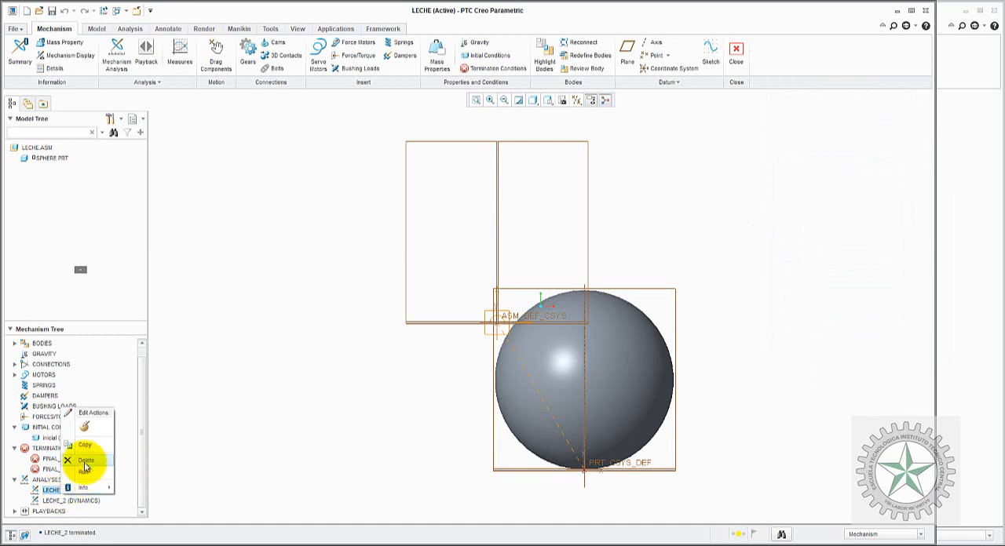
click(83, 471)
click(458, 309)
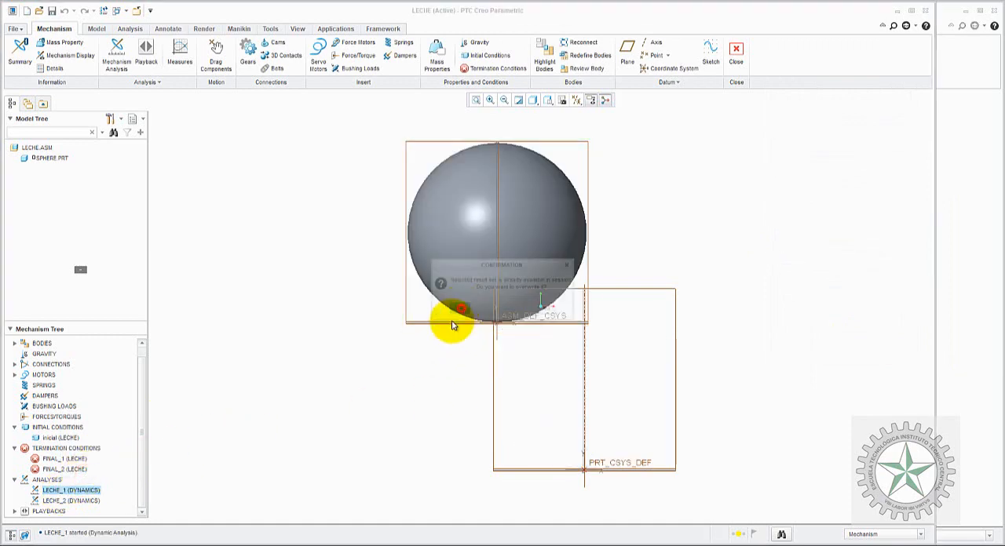
click(78, 500)
right_click(79, 500)
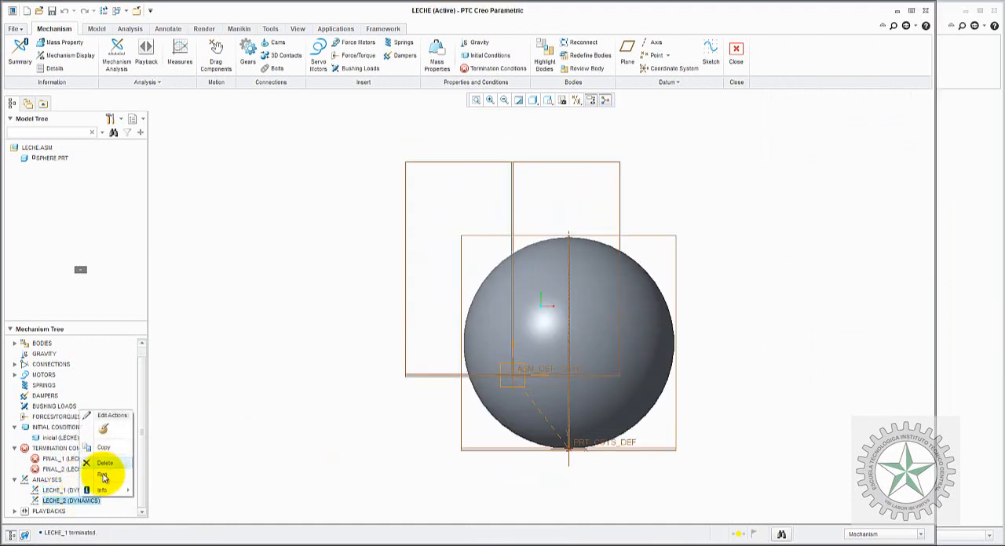
click(101, 475)
click(457, 310)
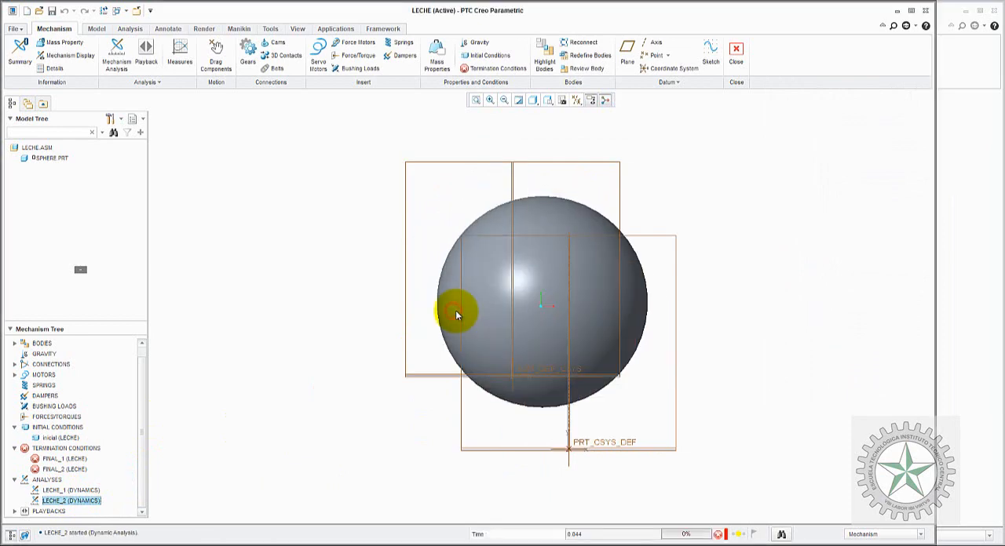
click(383, 205)
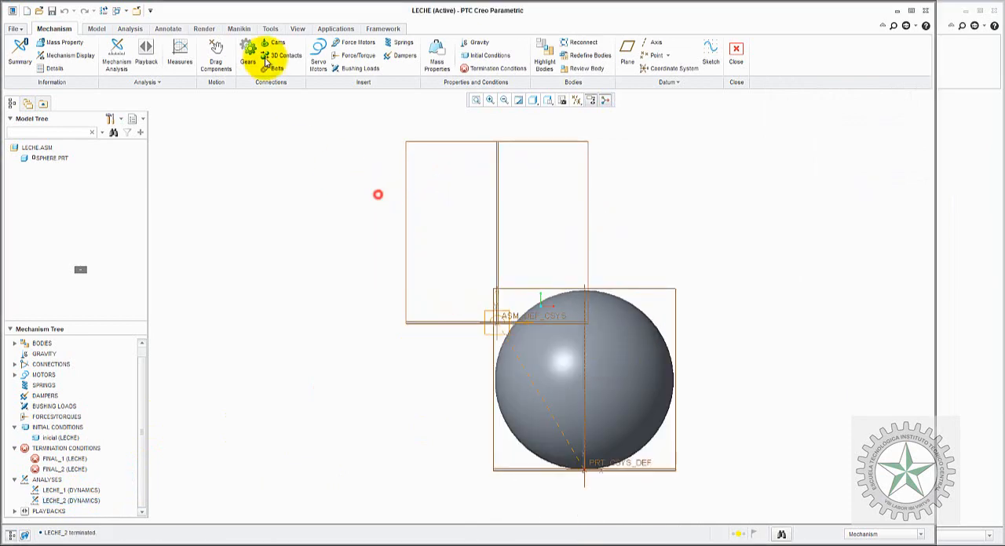
Step: Check the VASO measure's value for the LECHE_1 result set and close the measure results
click(179, 47)
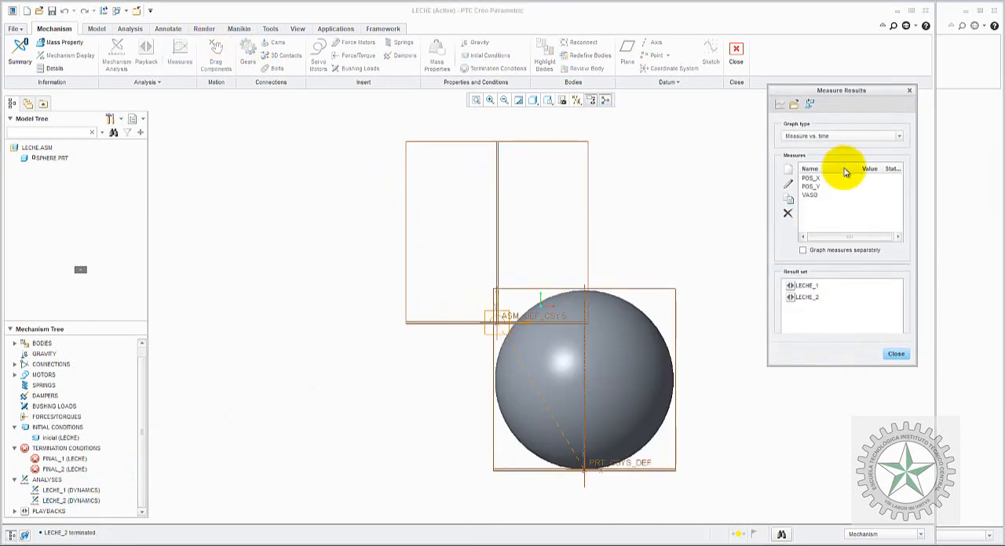
click(814, 286)
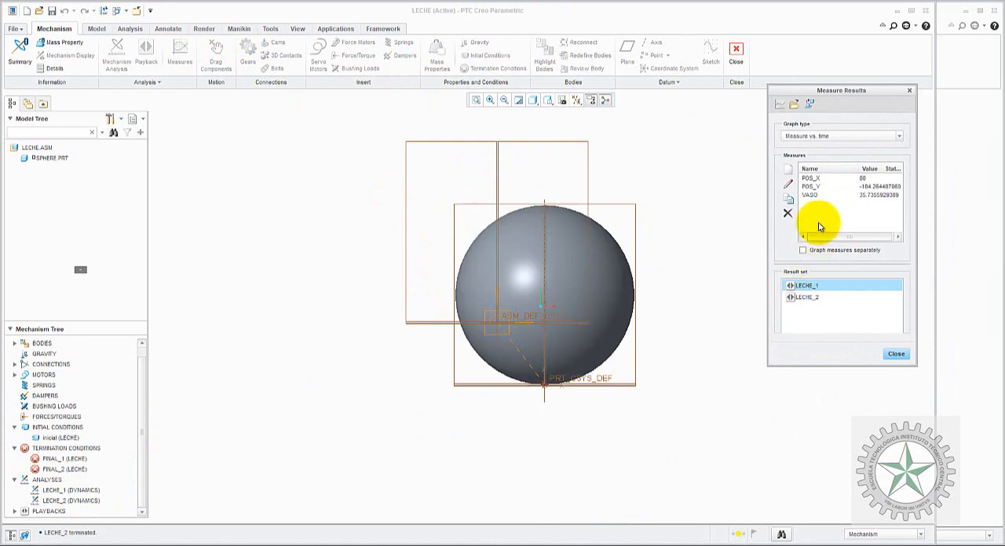
click(814, 196)
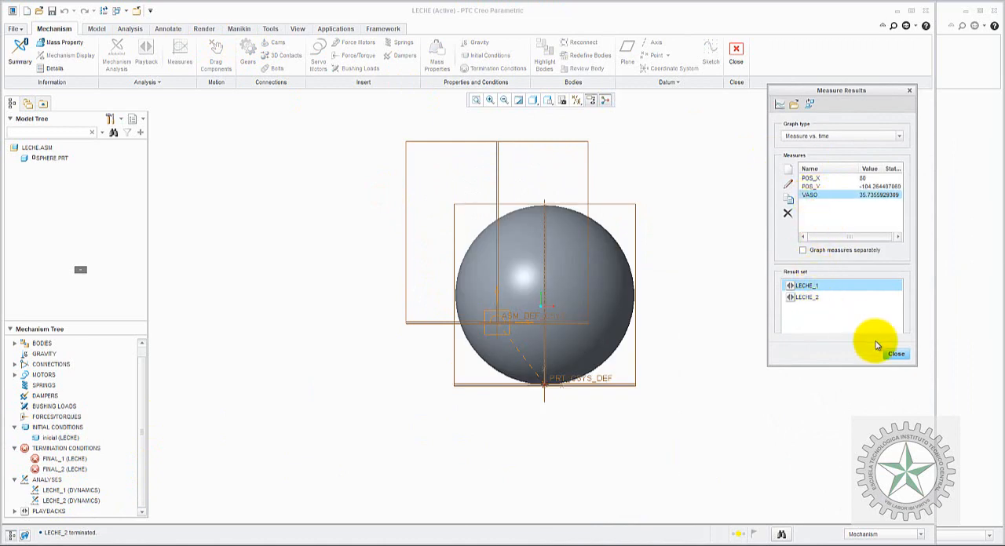
click(896, 355)
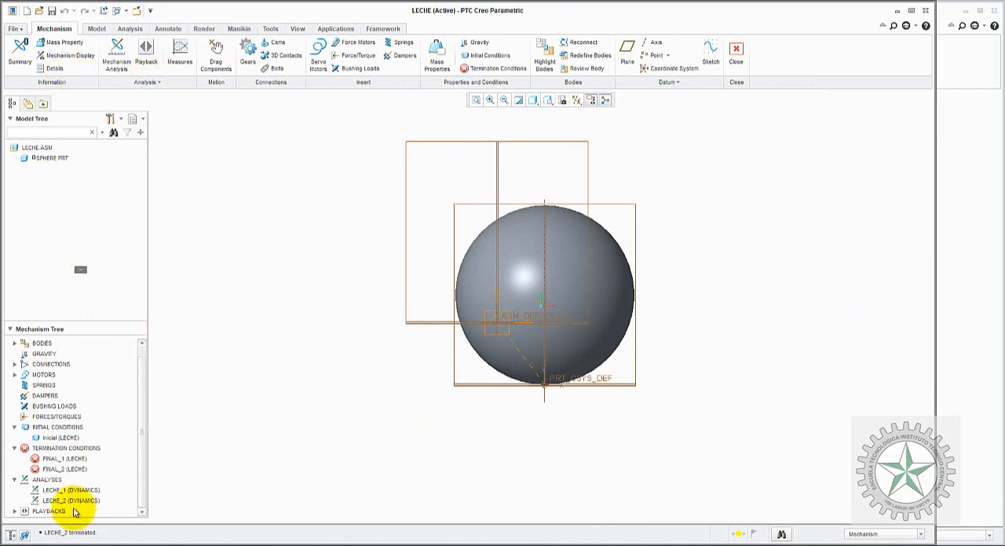
Step: Change the VASO measure's expression to POS_Y-140, accept it and close the measure results
click(180, 66)
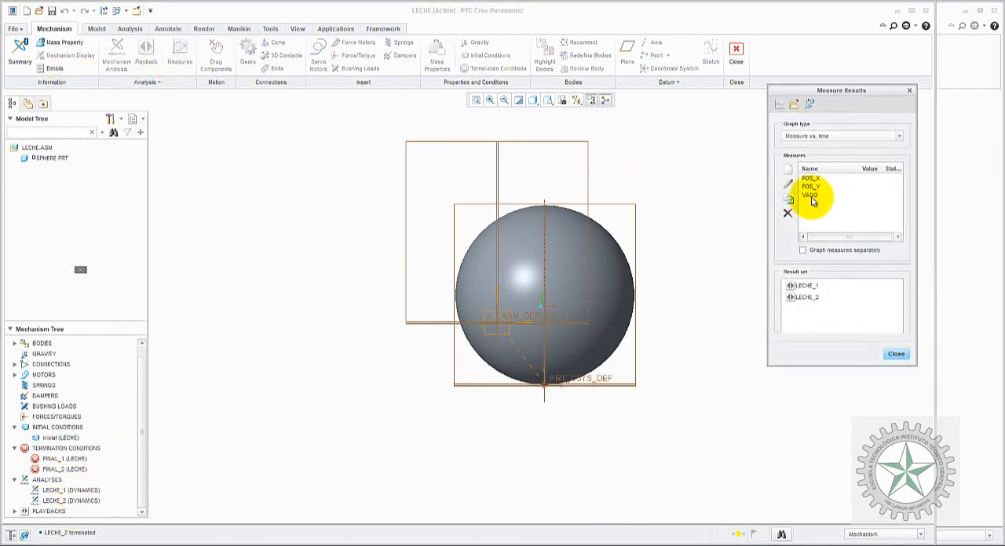
click(788, 184)
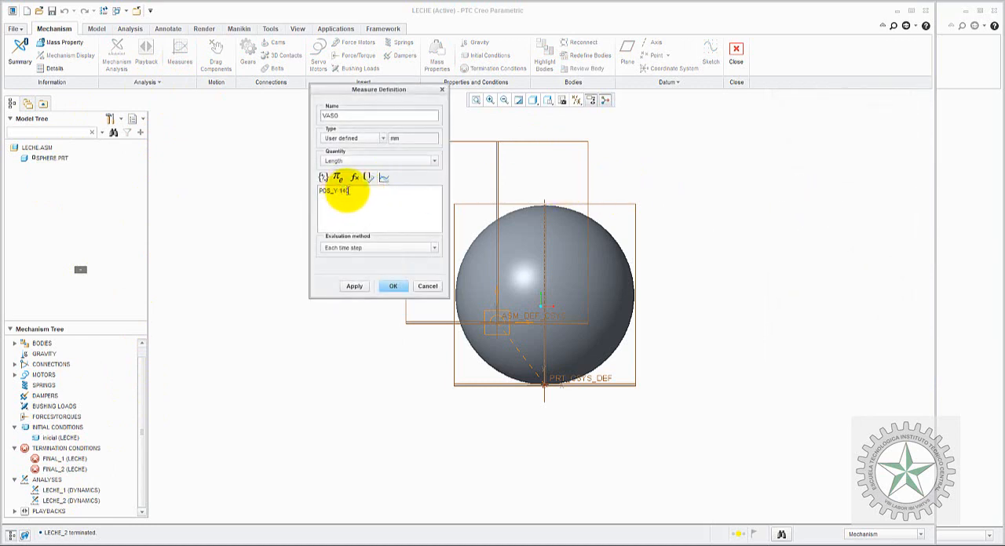
click(384, 286)
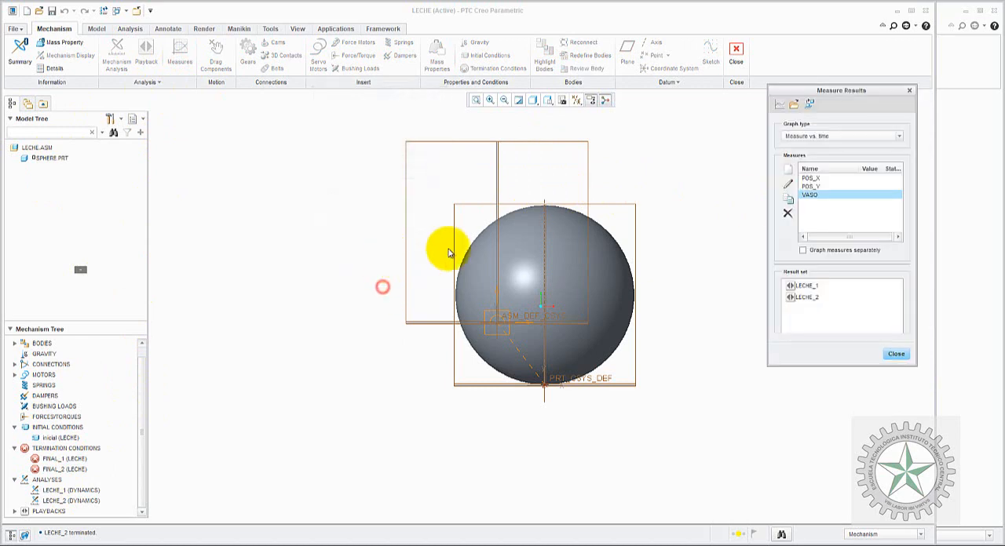
click(896, 356)
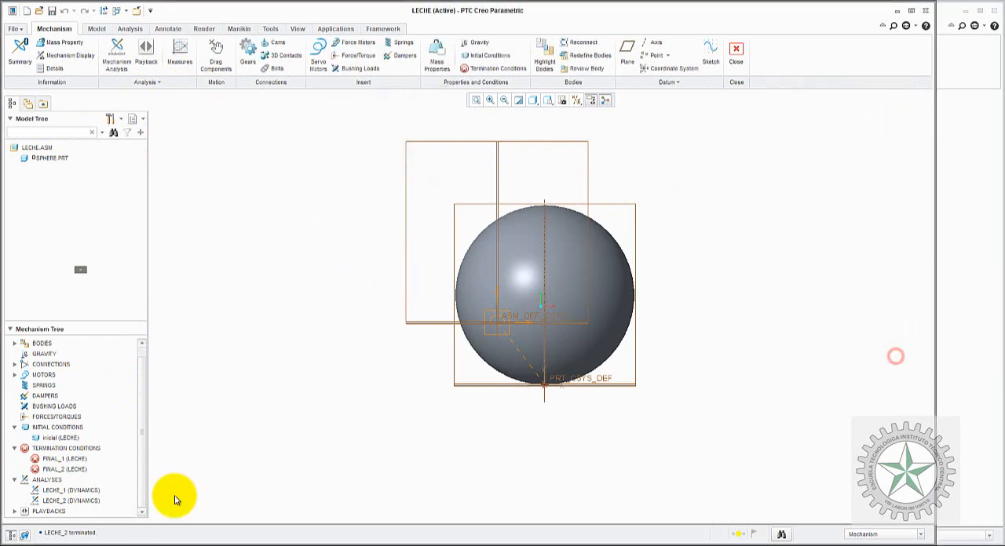
Step: Rerun the LECHE_1 and LECHE_2 dynamic analyses with the revised VASO measure, overwriting their existing result sets
right_click(78, 489)
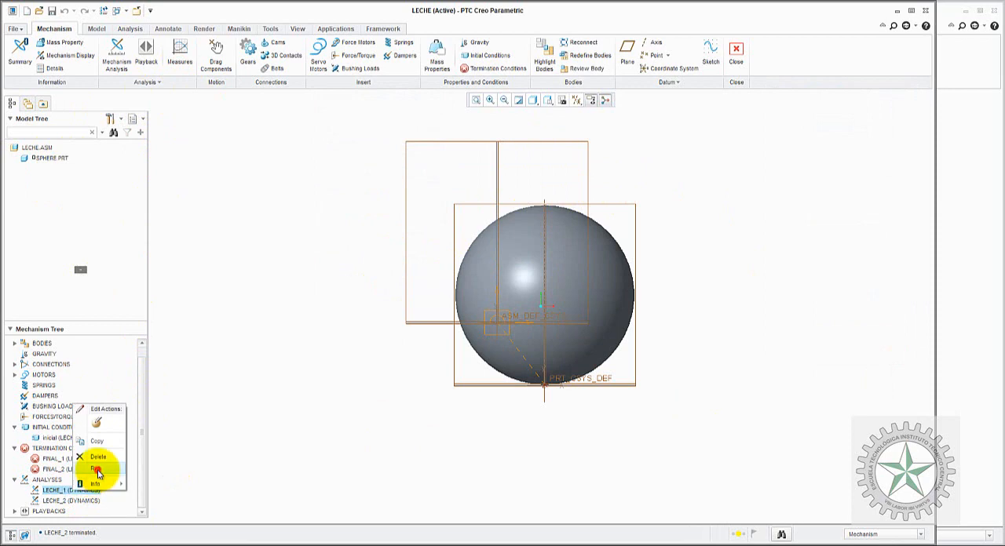
click(95, 468)
click(456, 312)
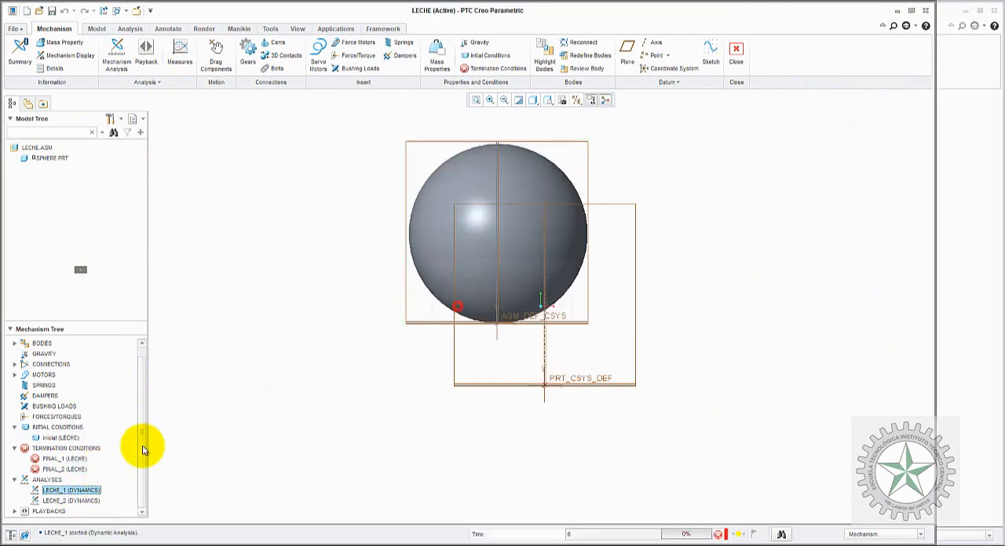
right_click(67, 501)
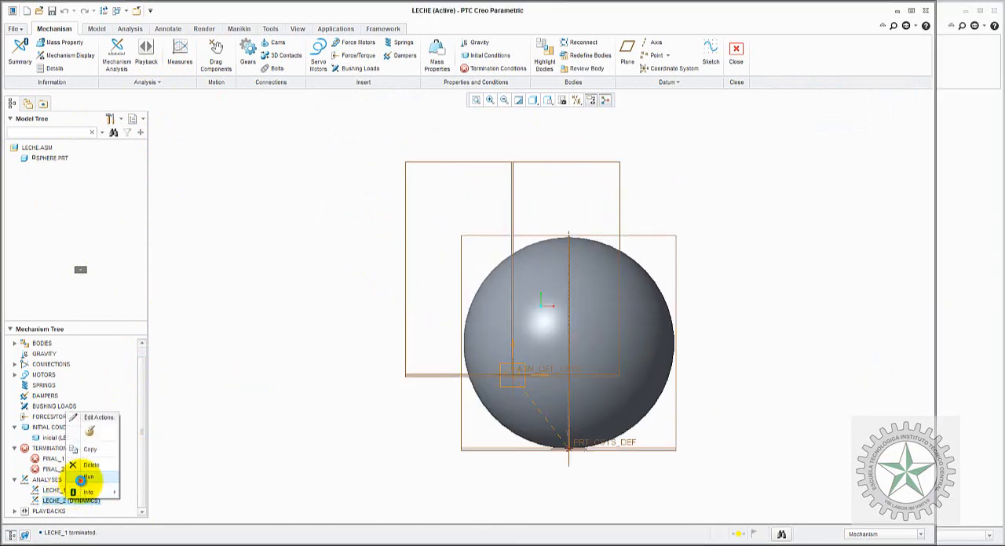
click(82, 479)
click(460, 308)
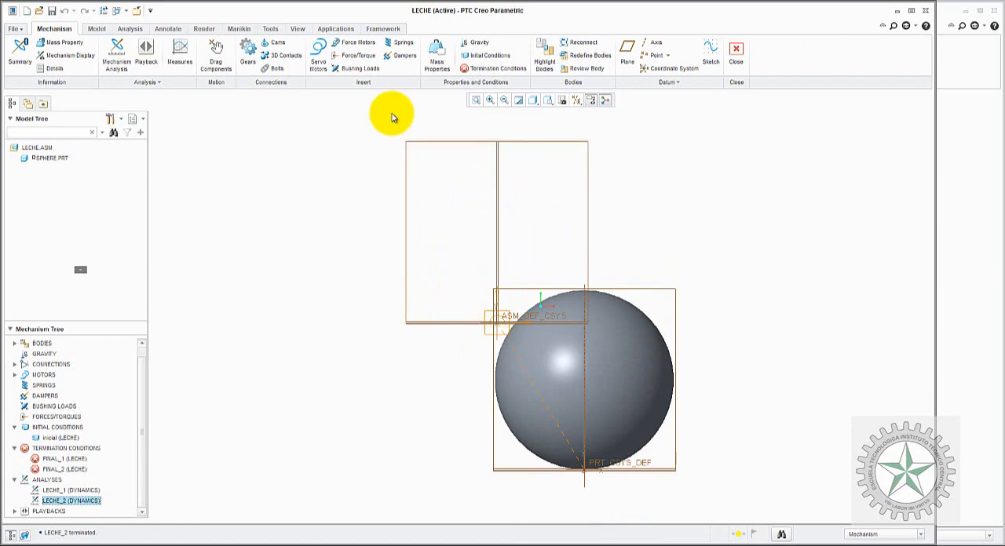
Step: Open the measure results and check the VASO measure's value for the LECHE_1 and LECHE_2 result sets
click(179, 55)
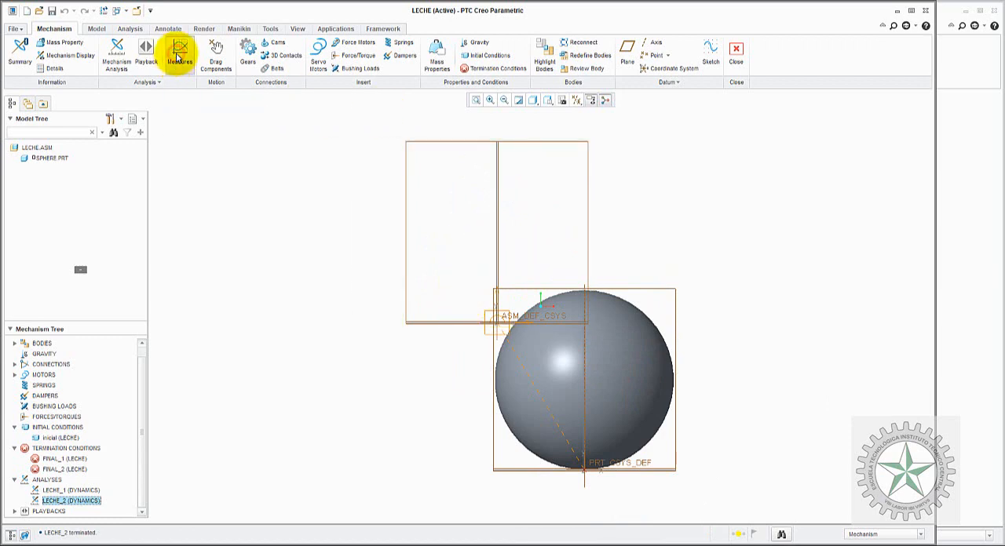
click(805, 286)
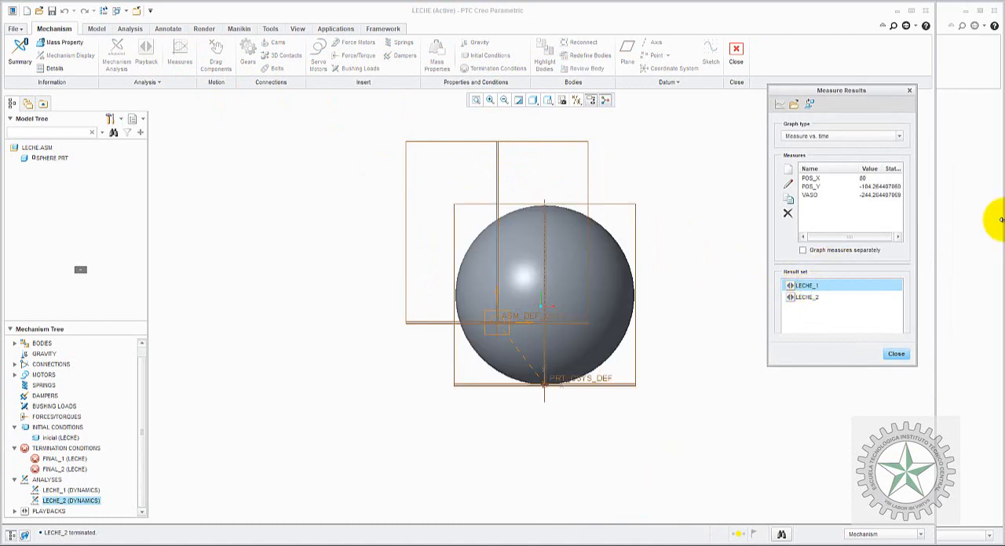
click(866, 196)
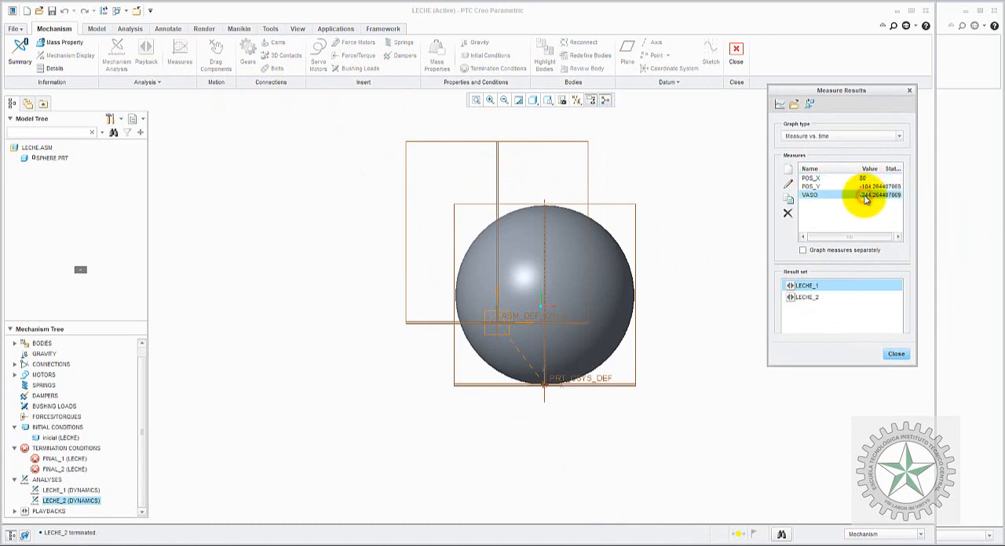
click(826, 297)
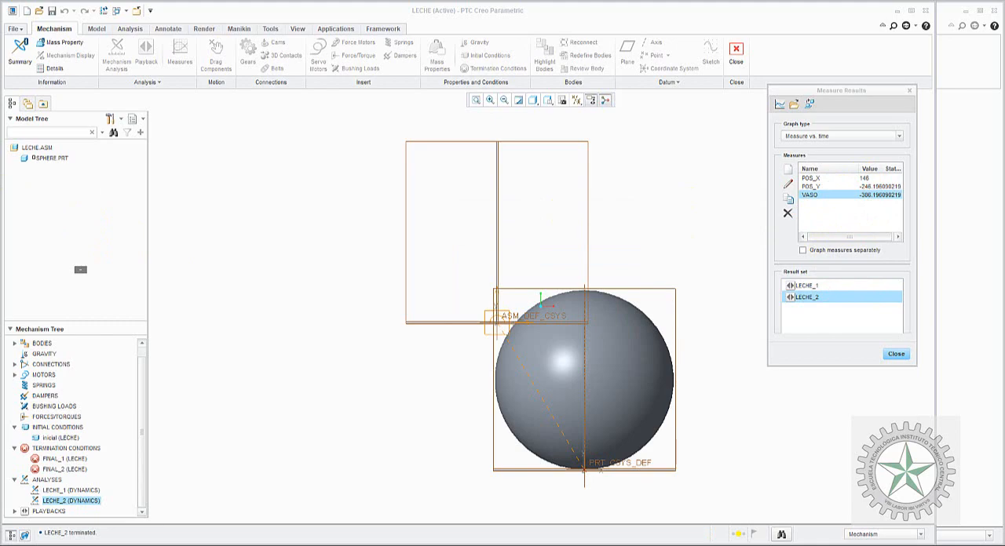
Step: Switch to Paint, circle the hB = 0.244 m result with an ellipse, and compare it with VASO for LECHE_1 in Creo
mouse_move(0, 88)
mouse_down()
mouse_move(325, 77)
mouse_move(420, 38)
mouse_move(371, 23)
mouse_up()
drag(422, 406, 411, 528)
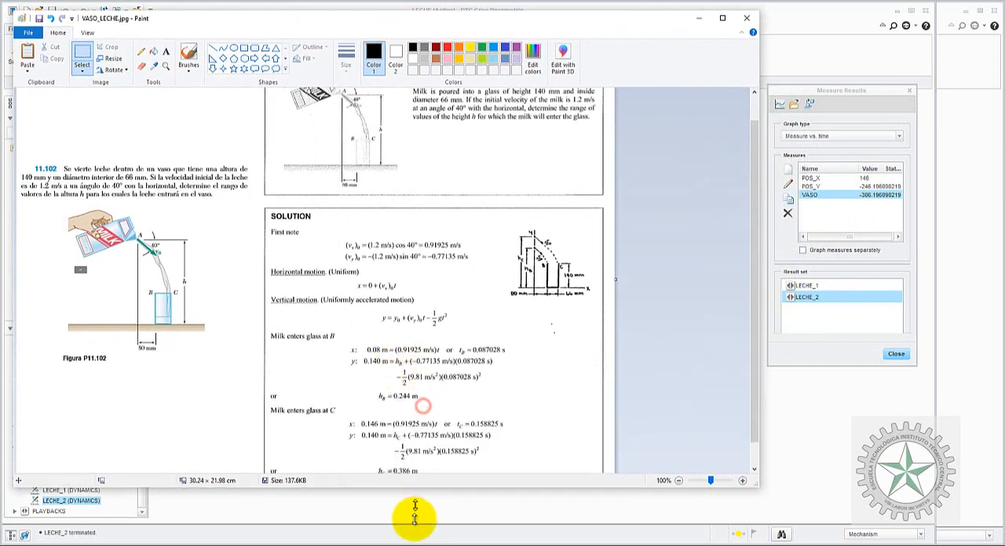
click(234, 48)
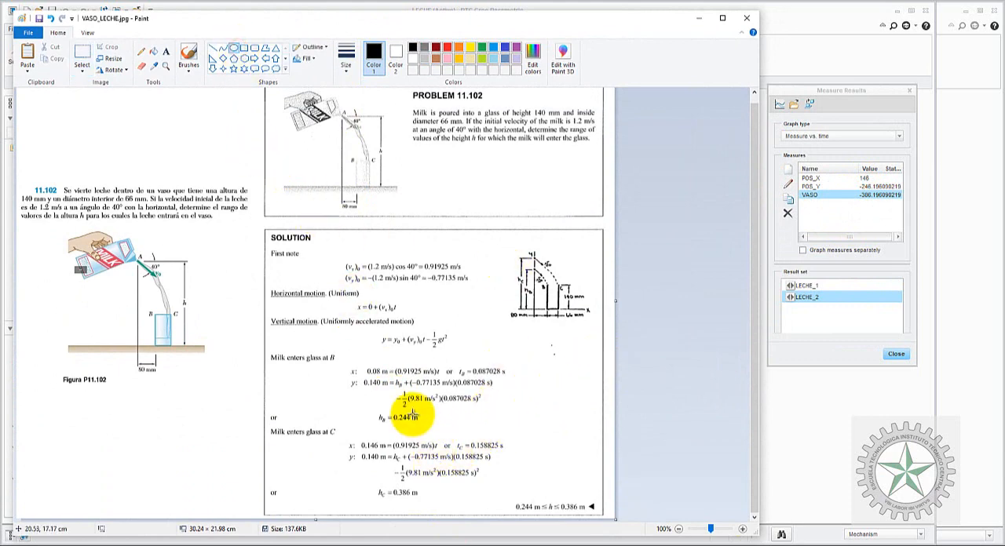
drag(363, 402, 434, 433)
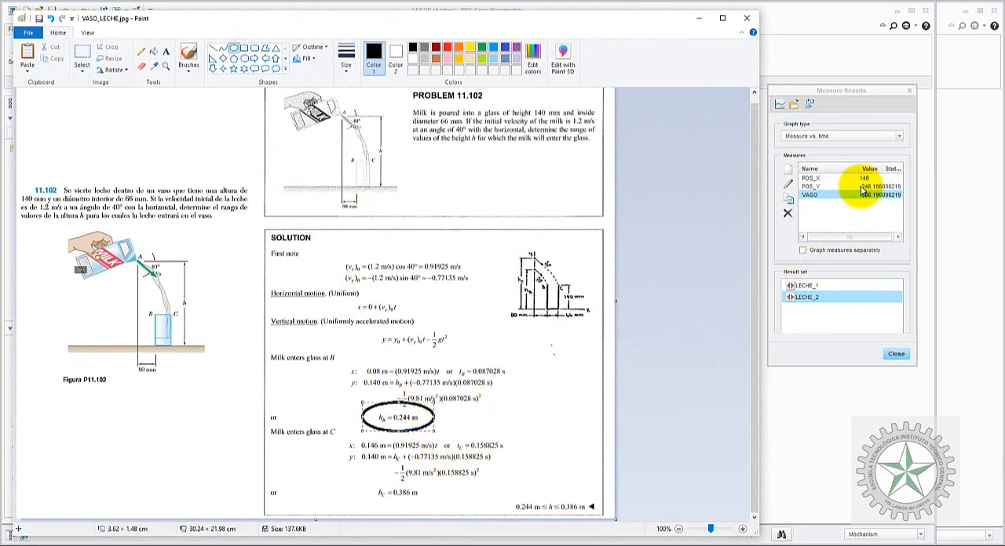
click(830, 286)
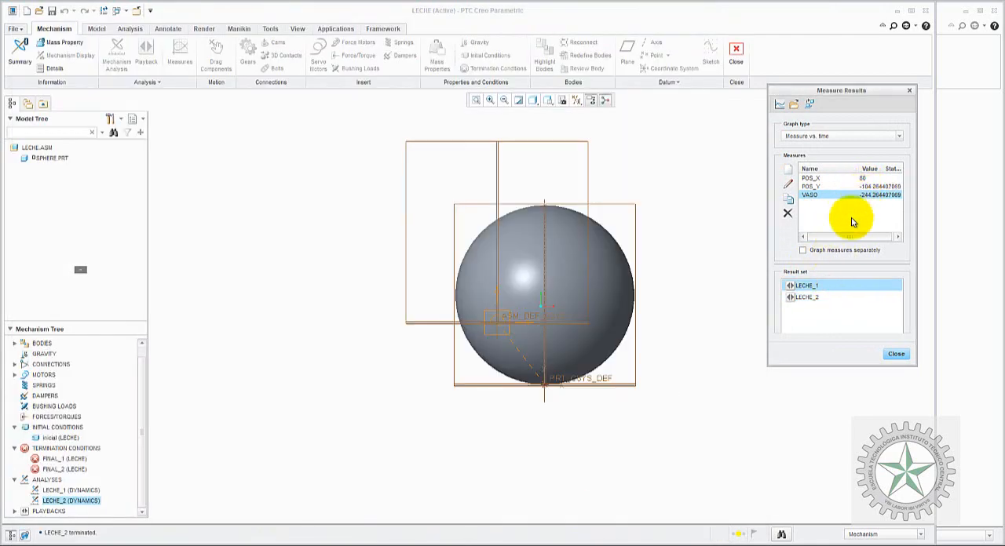
key(alt+Tab)
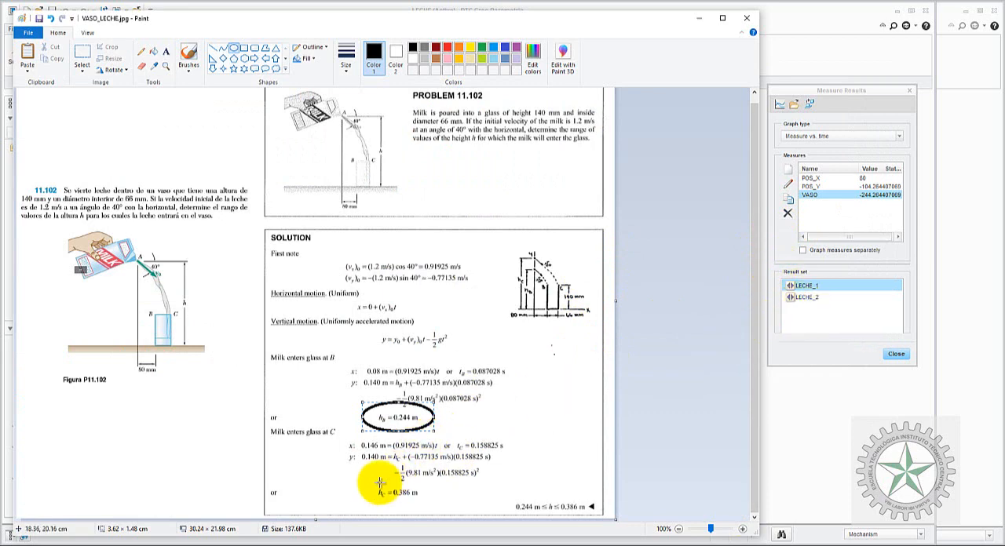
Step: Circle the hC = 0.386 m result with an ellipse, compare it with VASO for LECHE_2 in Creo, and close the measure results
mouse_move(367, 482)
mouse_down()
mouse_move(382, 498)
mouse_move(428, 502)
mouse_up()
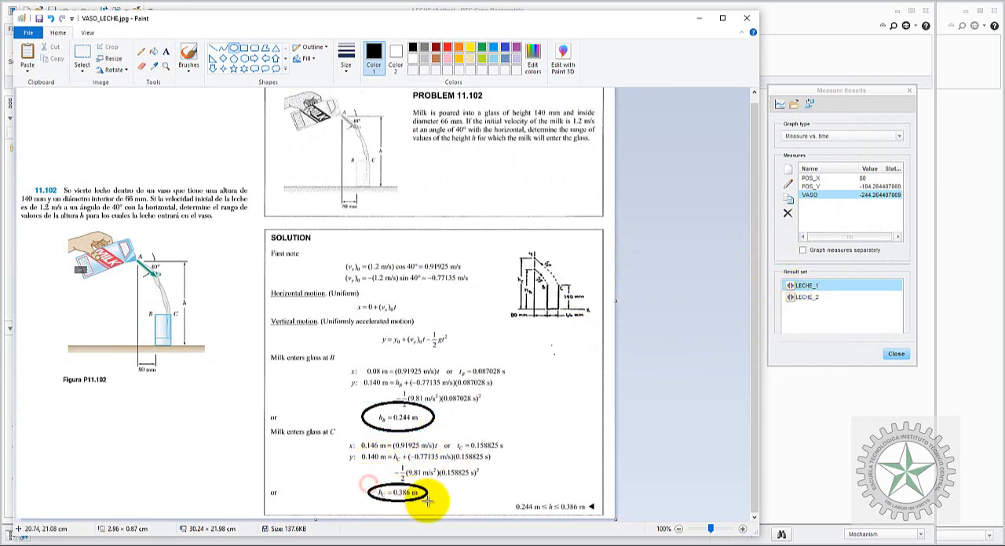
click(807, 296)
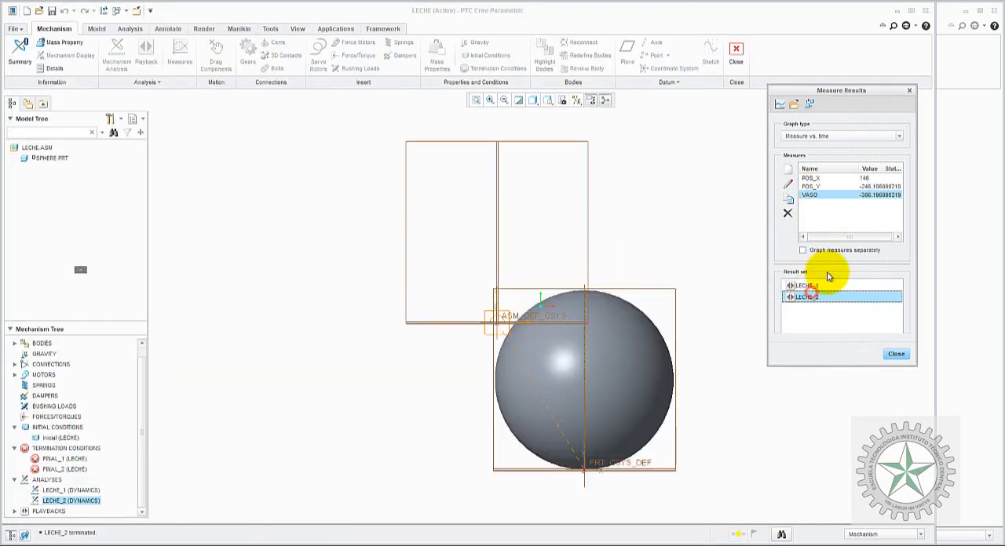
click(896, 353)
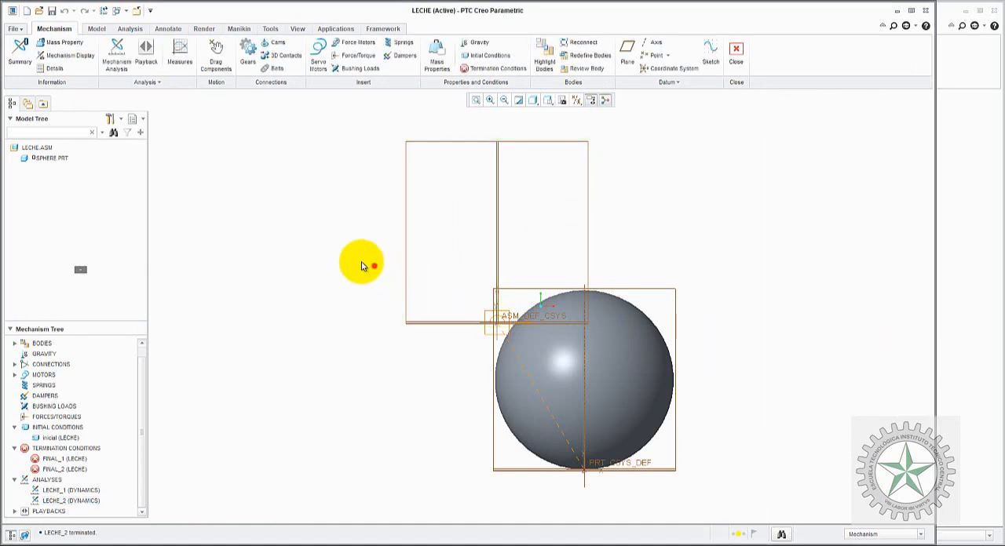
drag(140, 416, 141, 394)
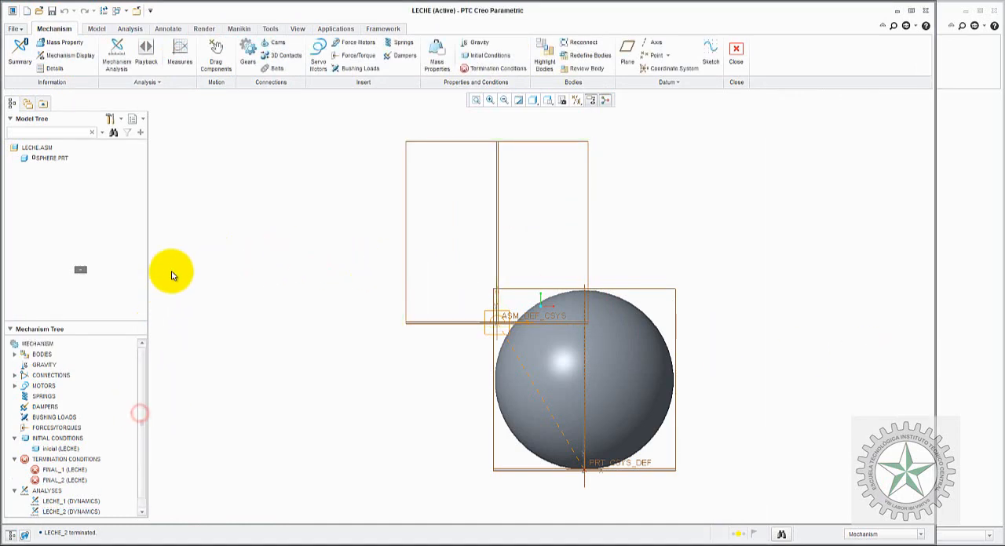
click(170, 280)
click(154, 83)
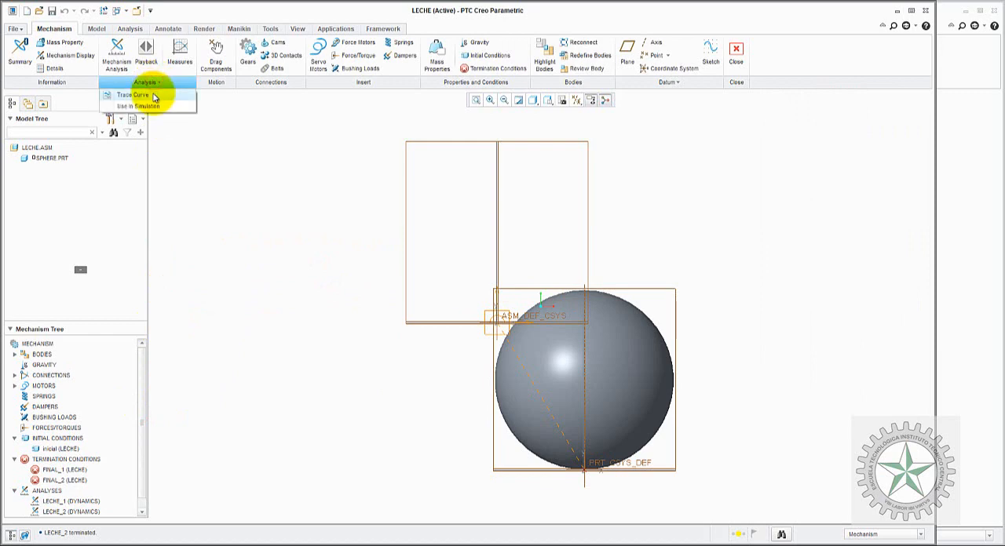
click(283, 185)
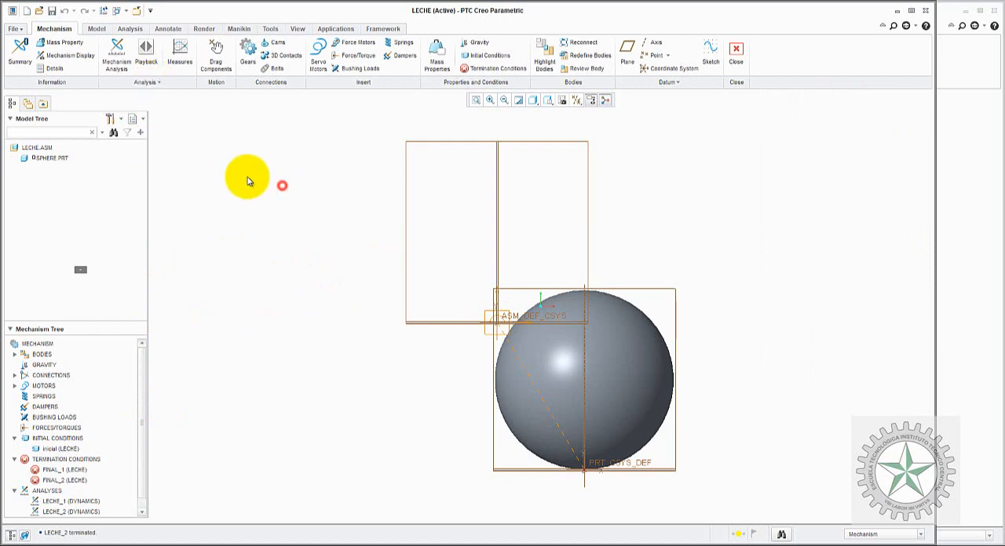
Step: Start a Trace Curve with the LECHE assembly as paper part and the sphere's ZERO point as the traced point
click(142, 82)
click(145, 95)
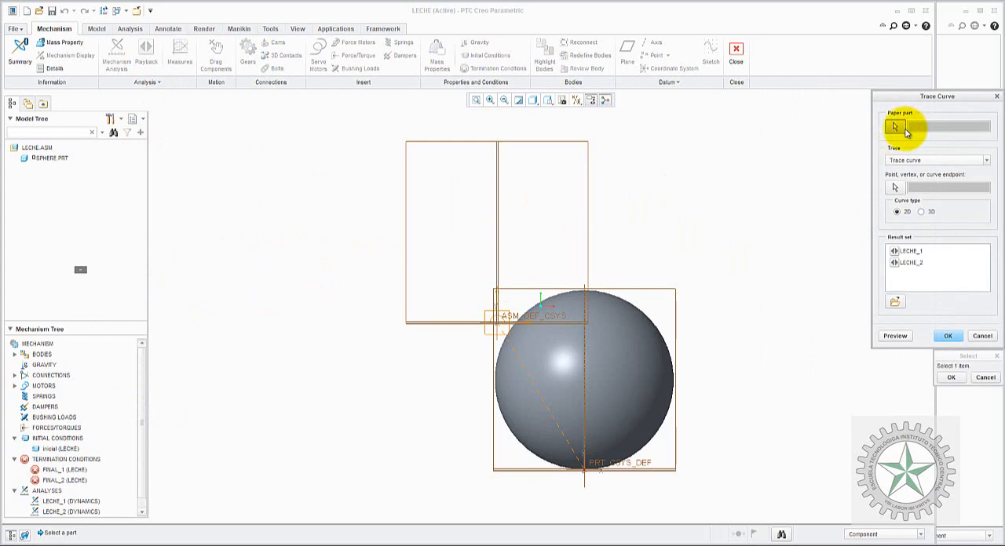
drag(934, 97, 830, 79)
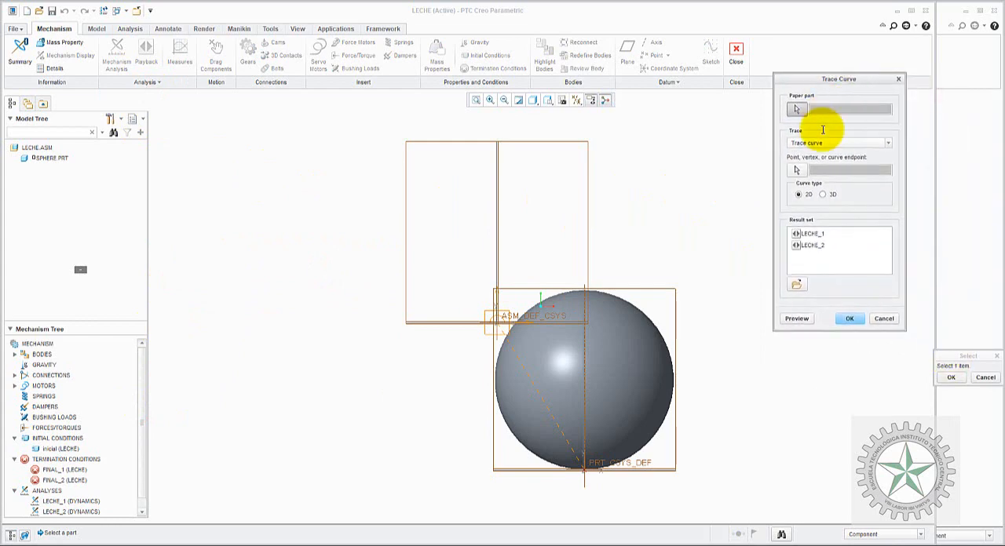
click(958, 381)
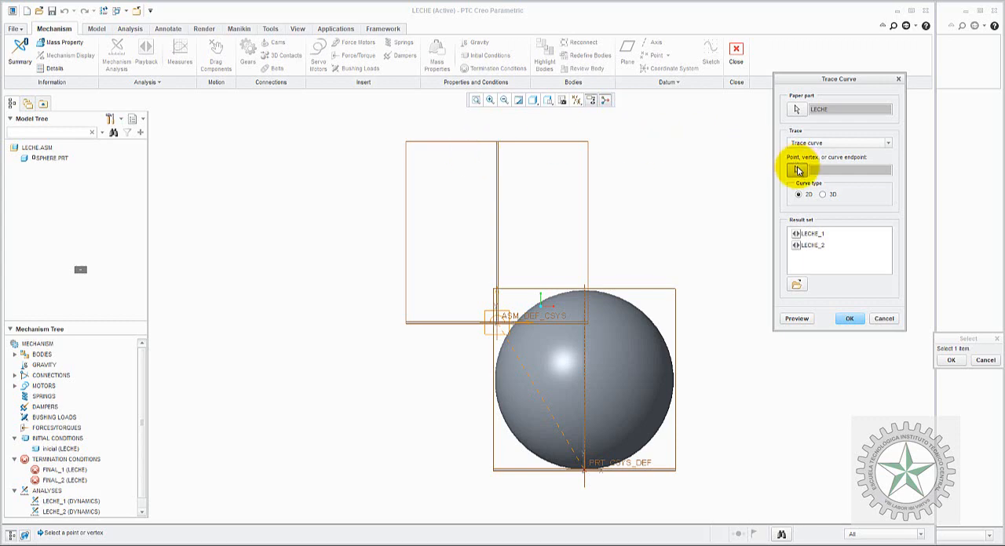
click(587, 469)
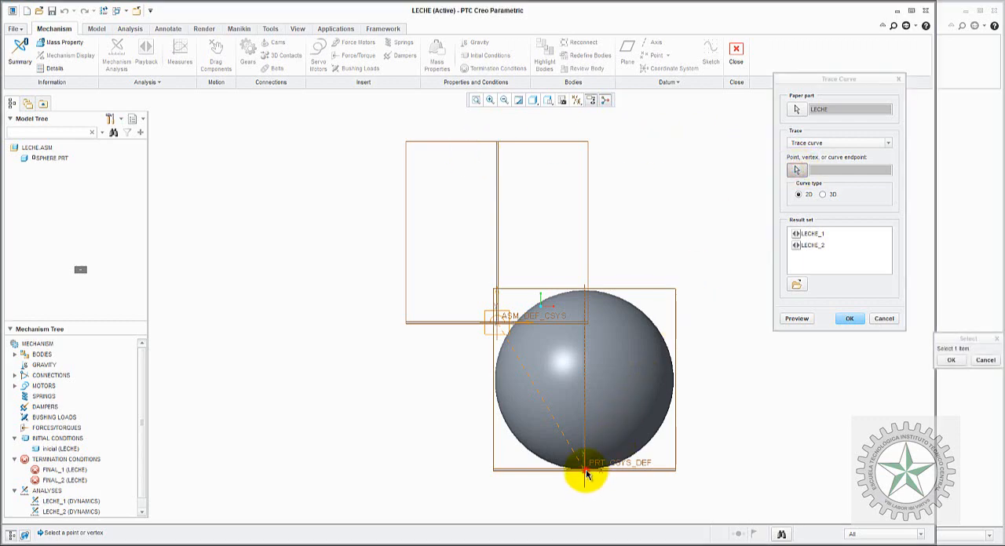
Step: Preview and create the 2D trace curve from the LECHE_1 result set
click(816, 234)
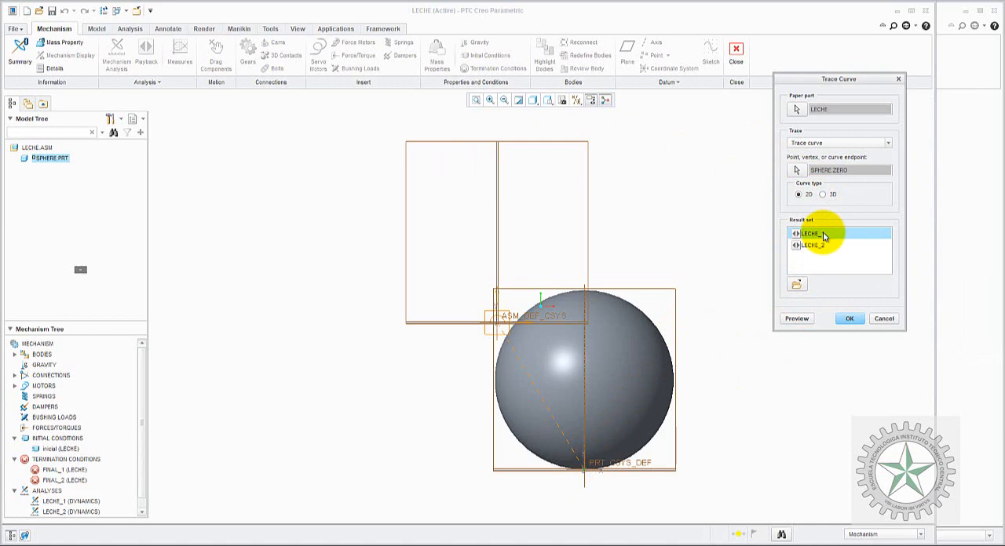
click(799, 320)
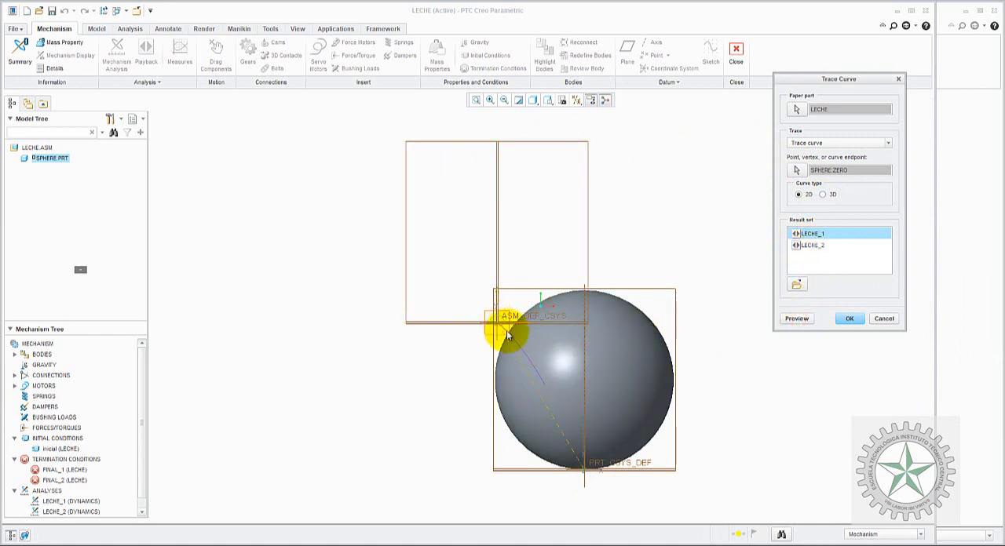
click(849, 318)
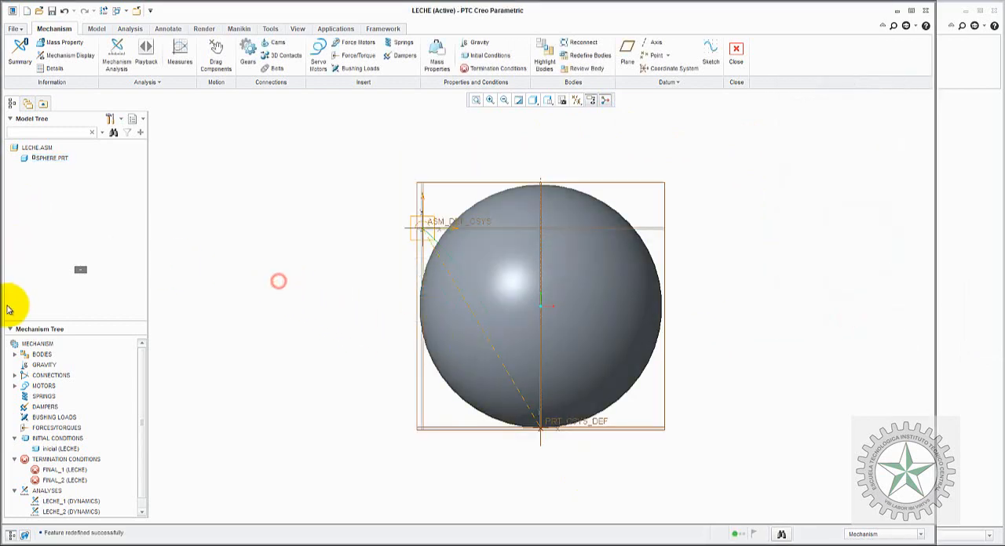
Step: Rerun the LECHE_1 dynamic analysis, overwriting its existing result set
right_click(63, 506)
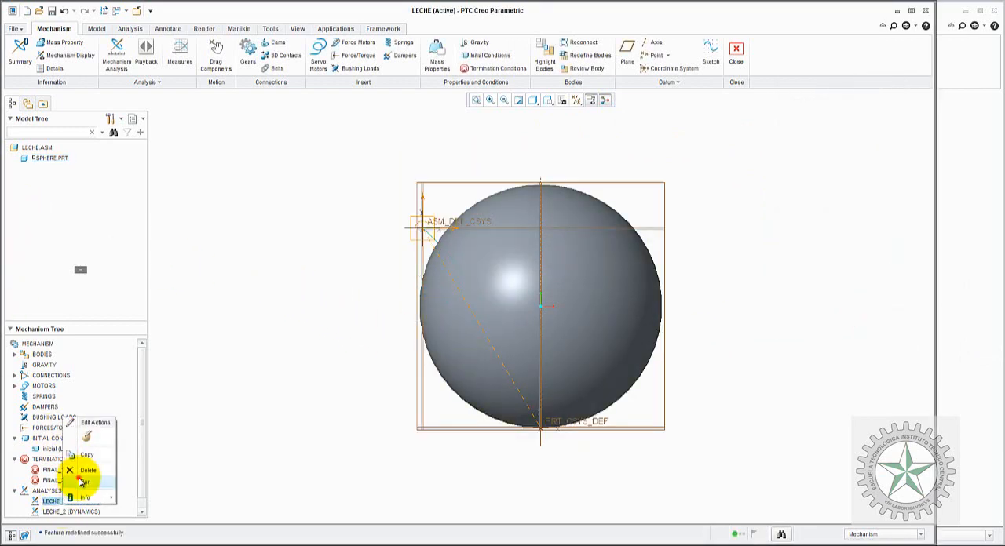
click(81, 479)
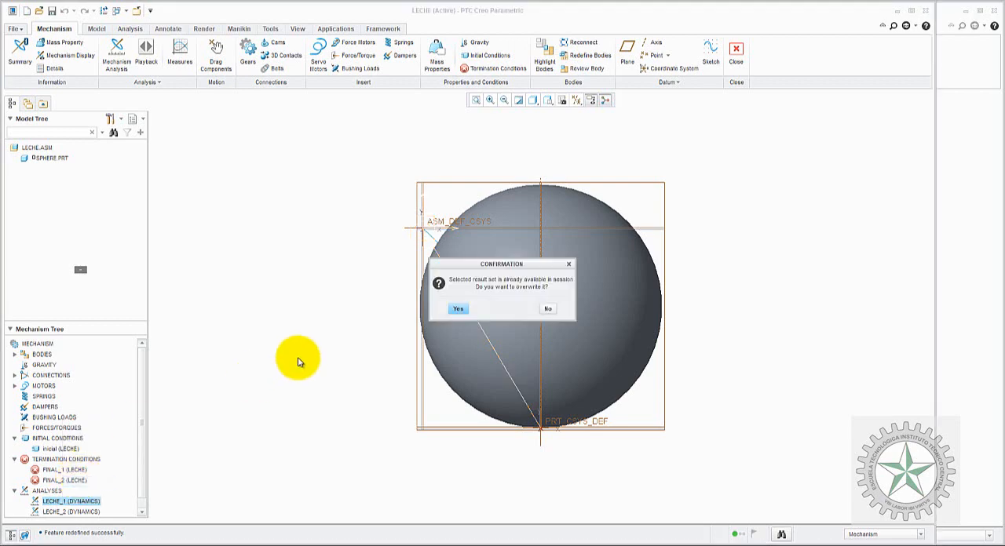
click(450, 309)
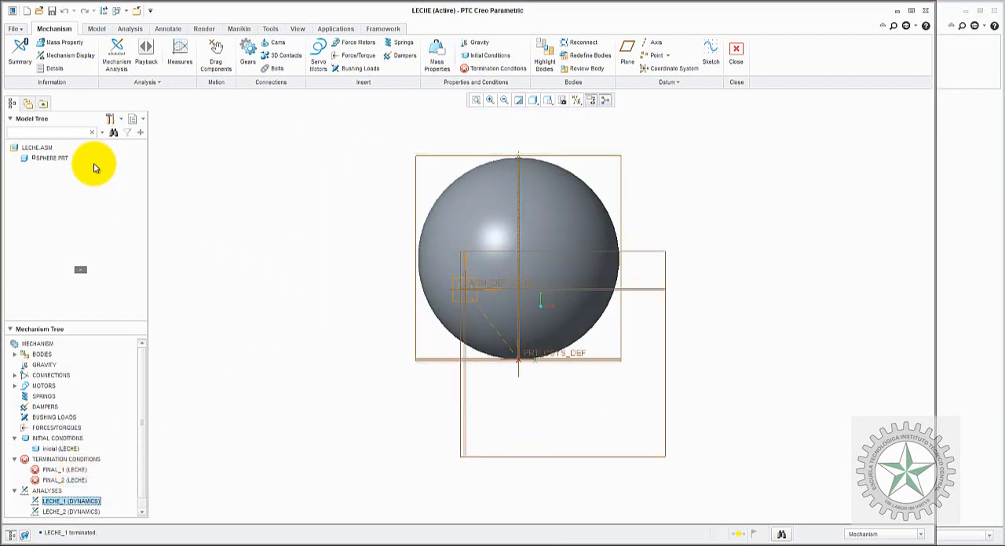
Step: Turn on the display of features in the model tree and expand the TRACE2D group
right_click(62, 159)
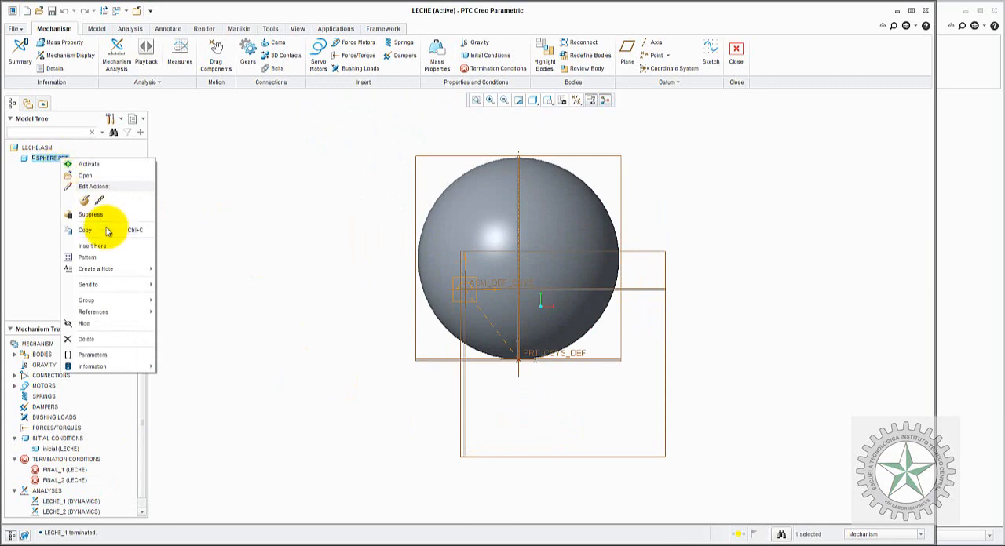
click(191, 201)
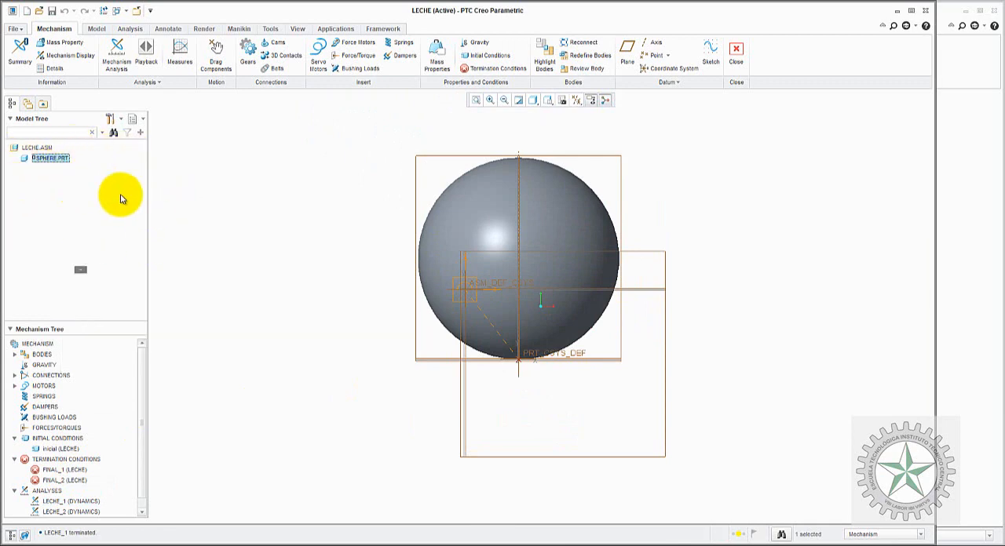
click(114, 120)
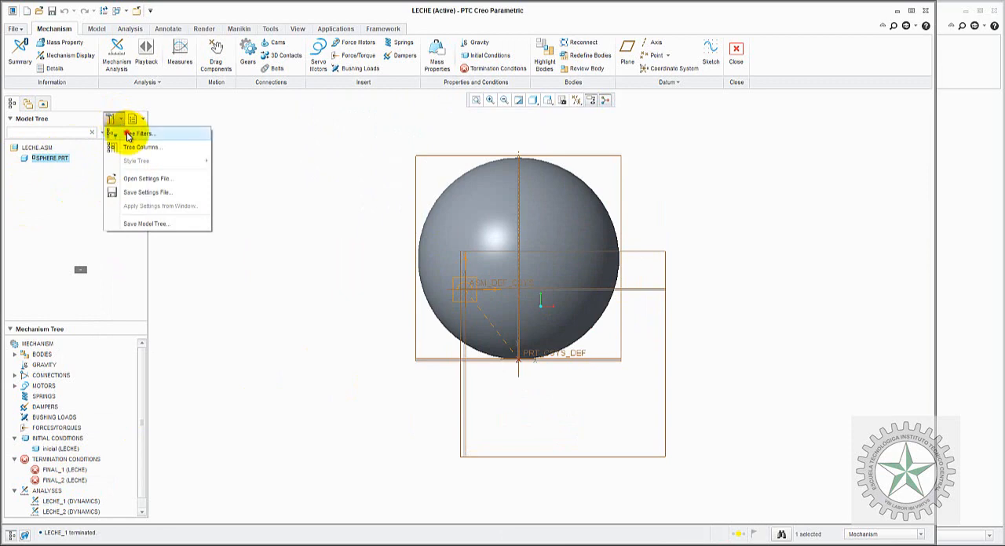
click(127, 134)
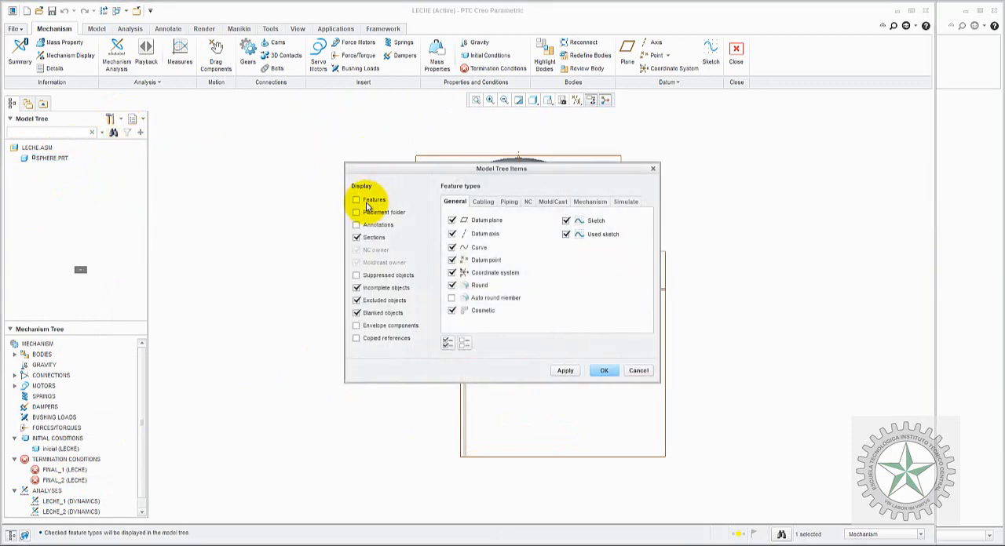
click(602, 371)
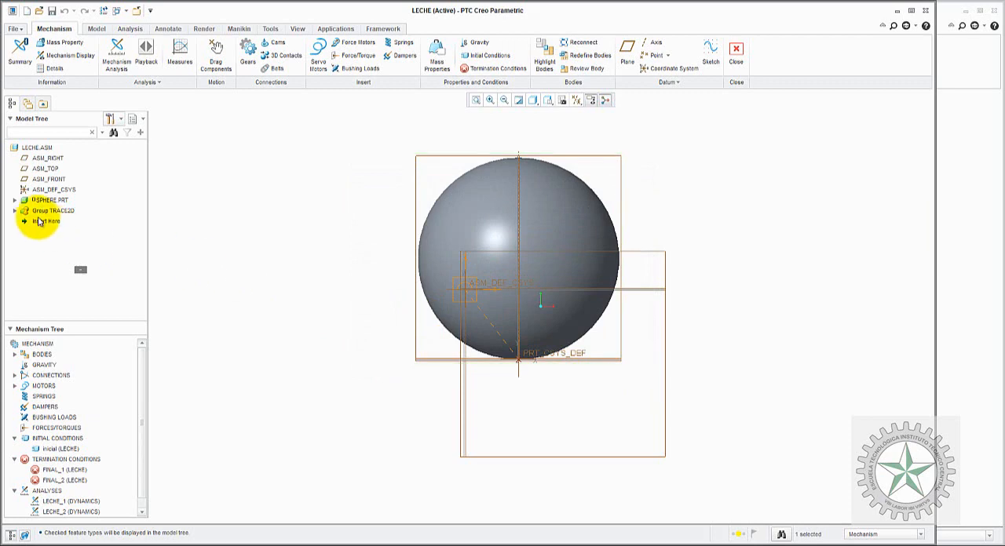
click(15, 210)
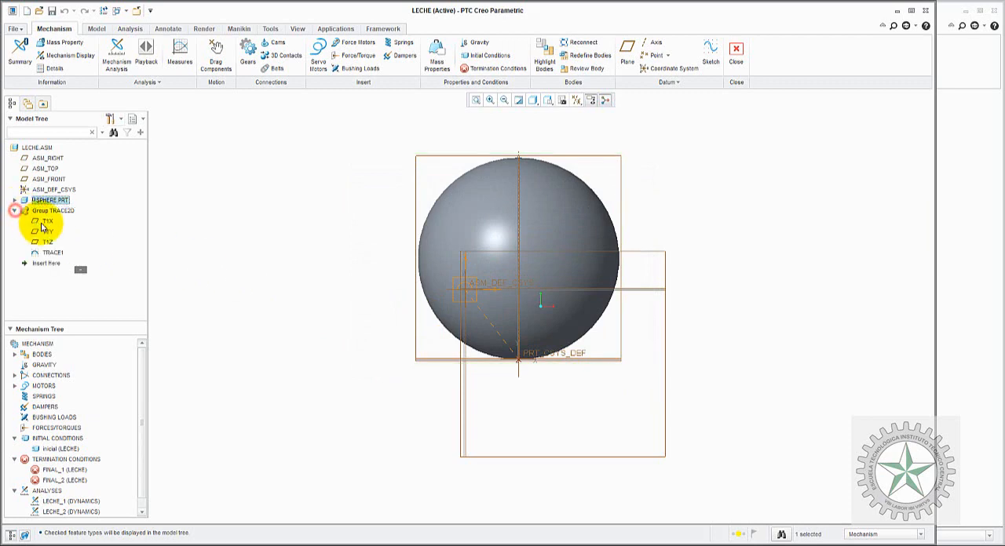
Step: Hide the sphere part in the assembly
click(48, 252)
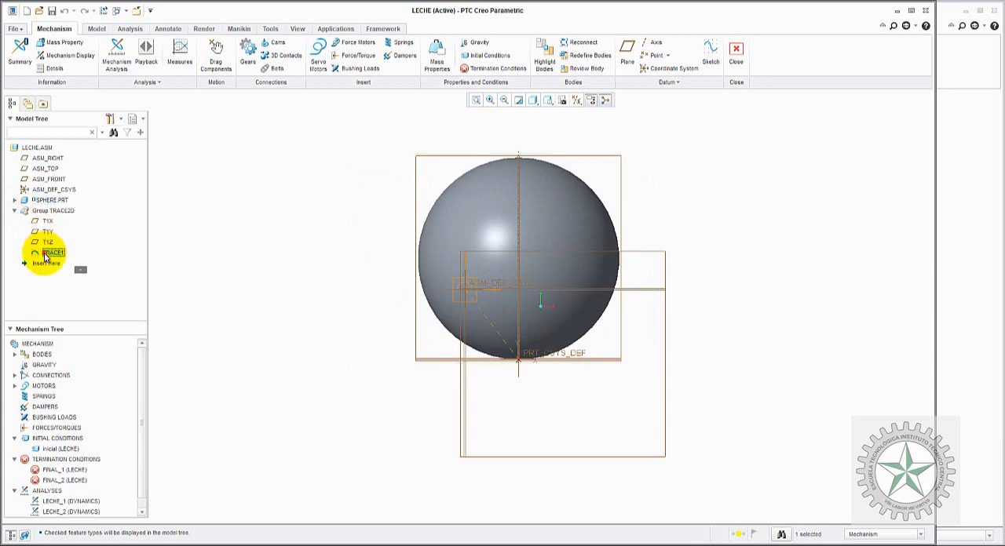
right_click(52, 201)
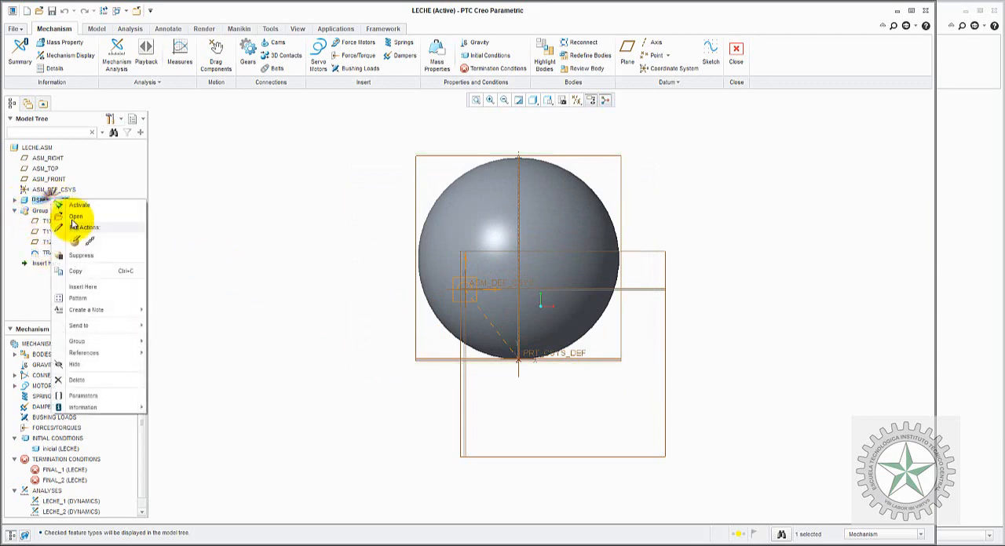
click(76, 364)
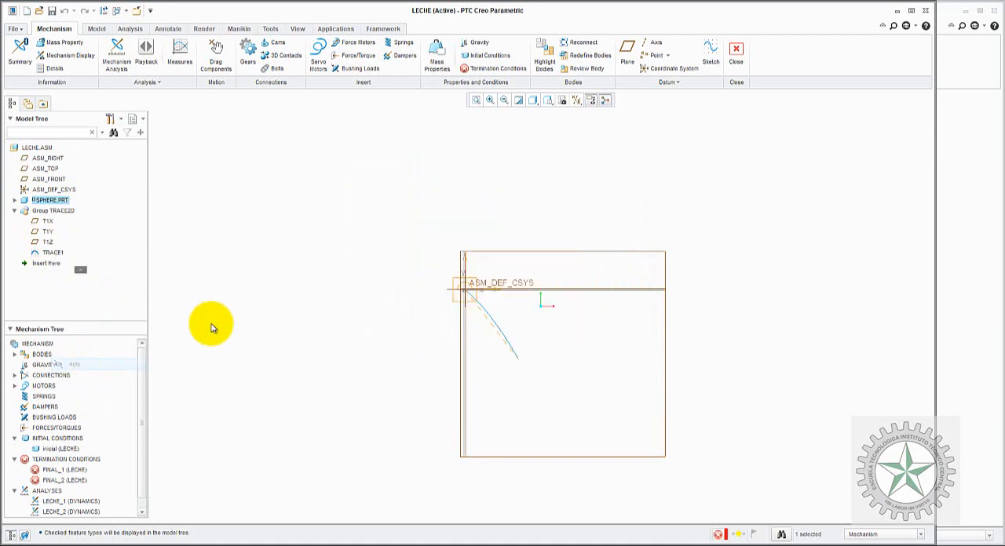
click(170, 166)
Step: Create a 2D trace curve from the LECHE_2 result set, with LECHE as paper part and the sphere's ZERO point as traced point
click(14, 201)
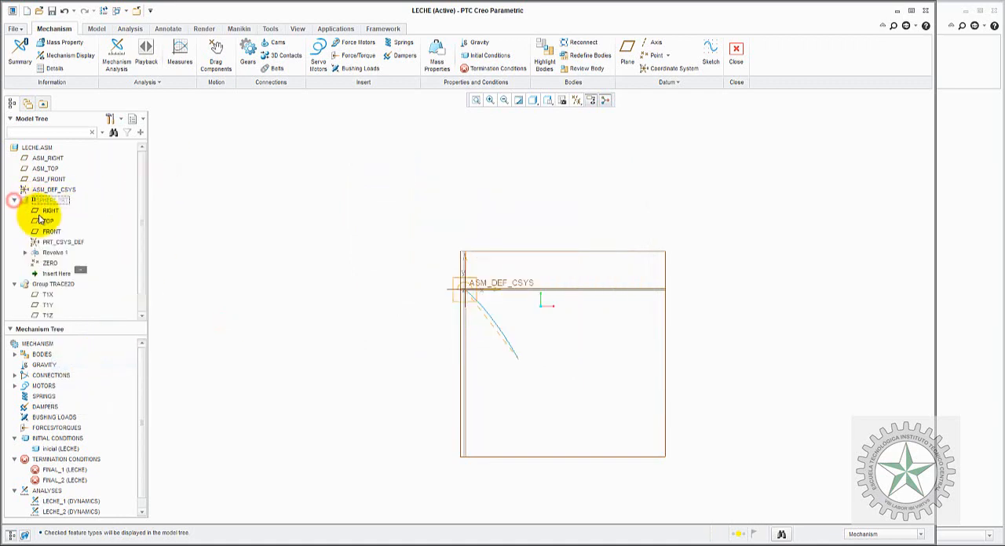
click(179, 206)
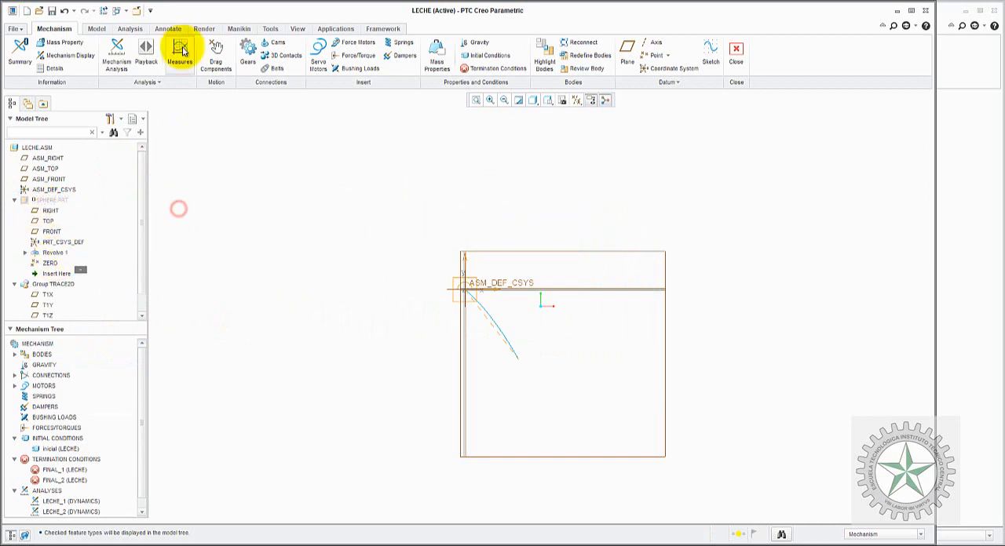
click(146, 82)
click(151, 98)
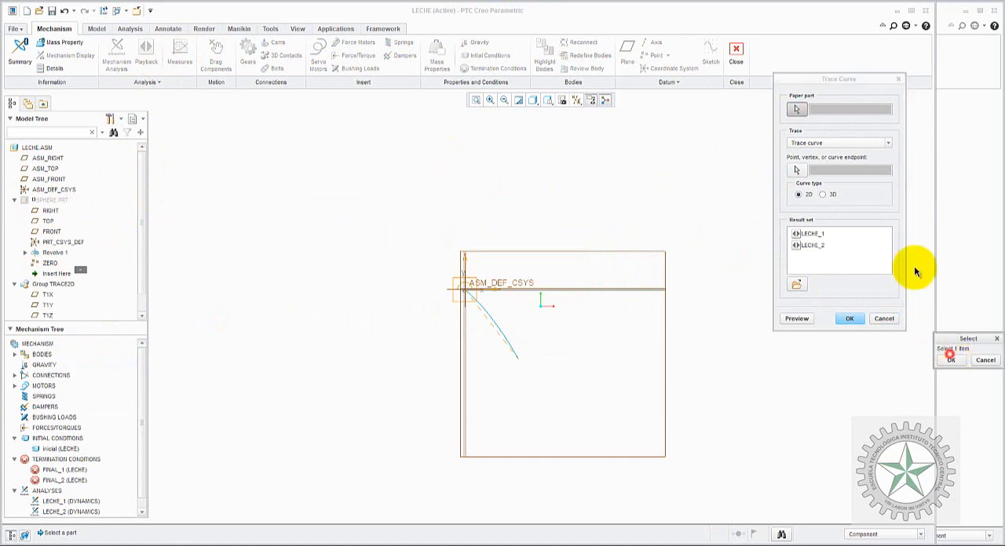
click(945, 360)
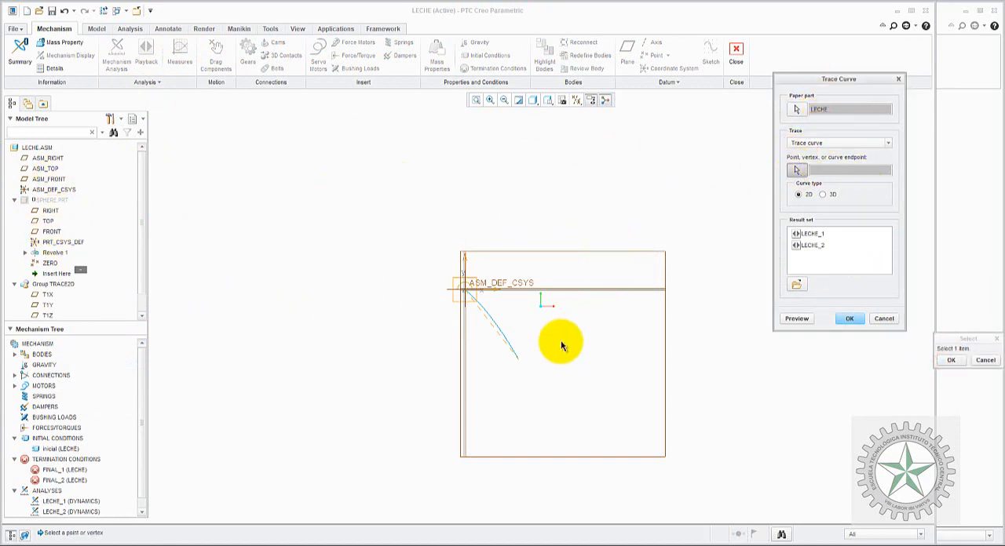
click(49, 263)
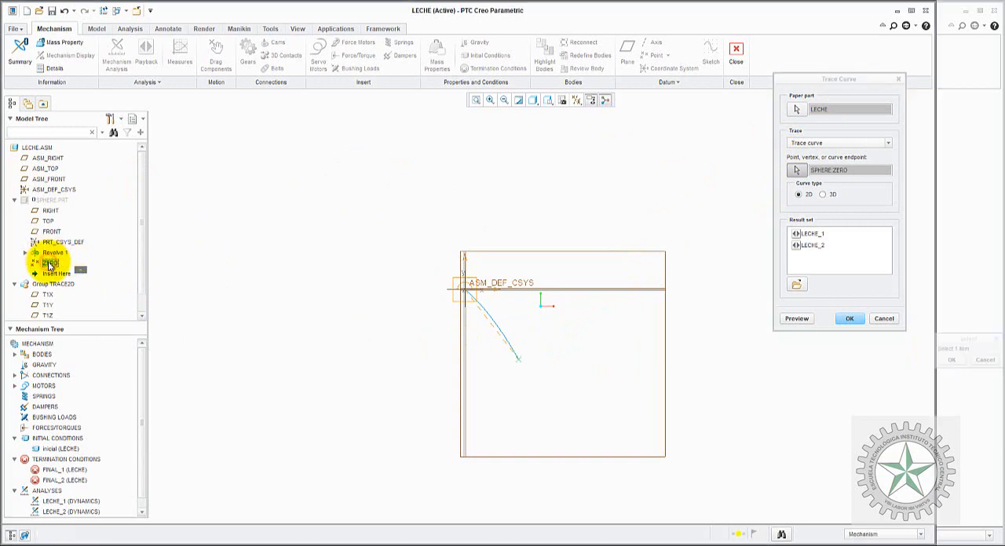
click(816, 245)
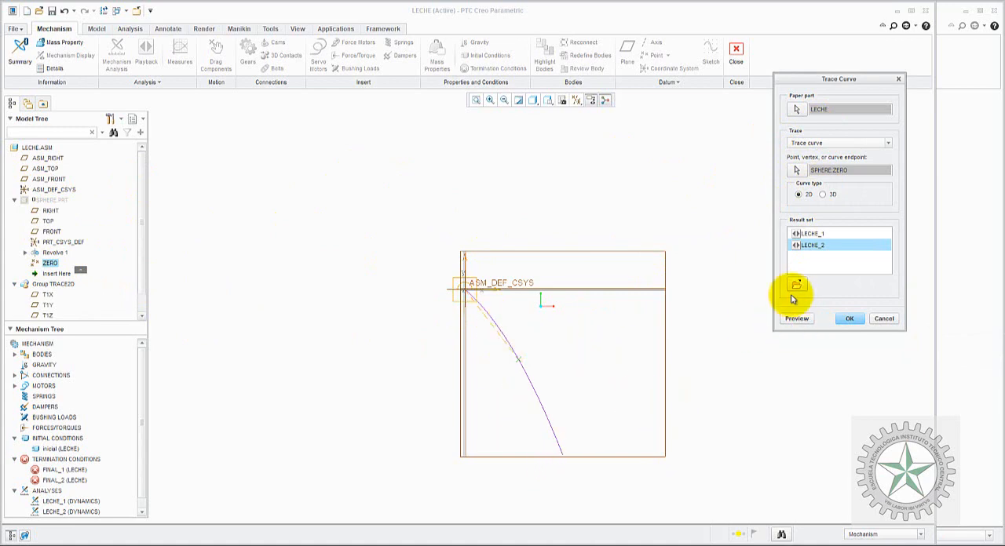
click(848, 318)
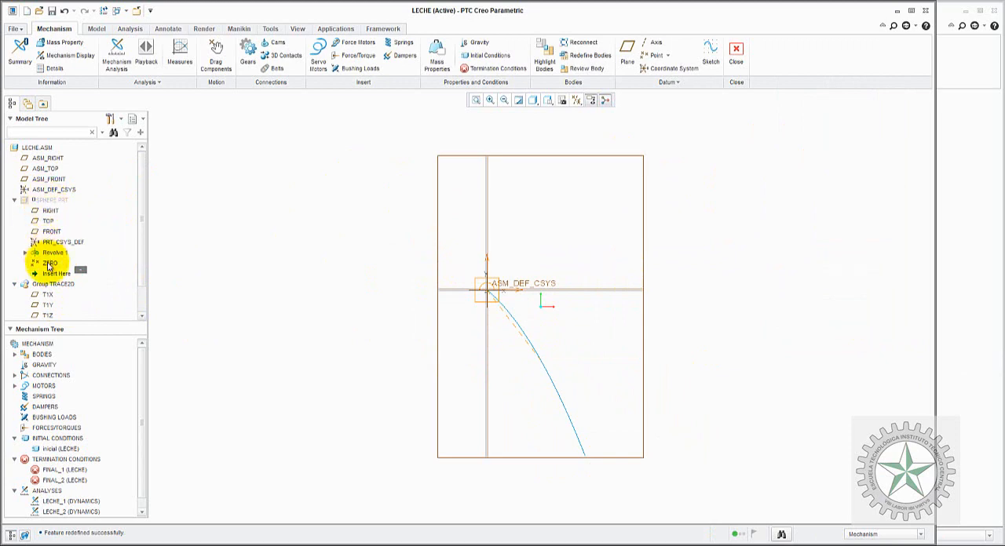
Step: Rename the TRACE2D group as VASO1 and the TRACE2D_1 group as VASO2
scroll(141, 276, down, 1)
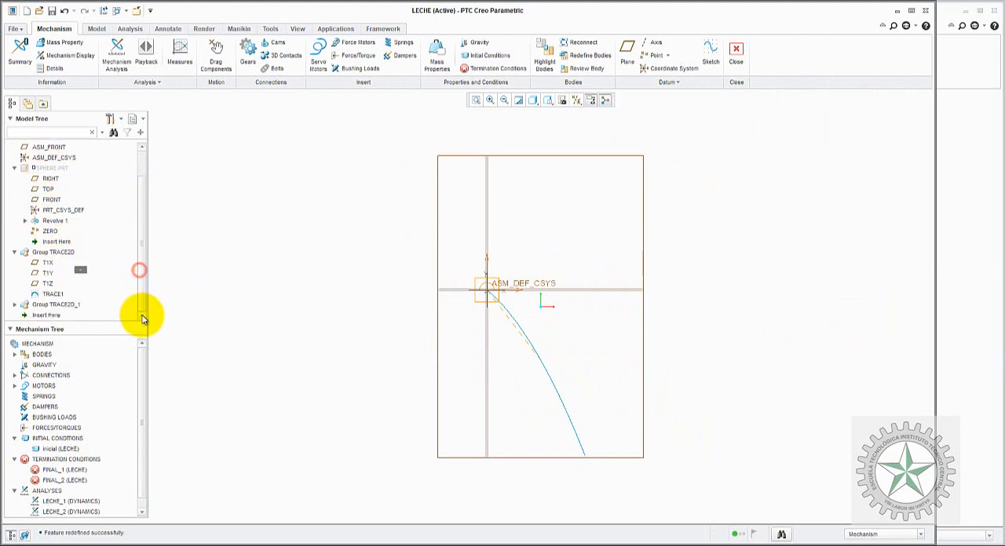
click(44, 254)
right_click(43, 261)
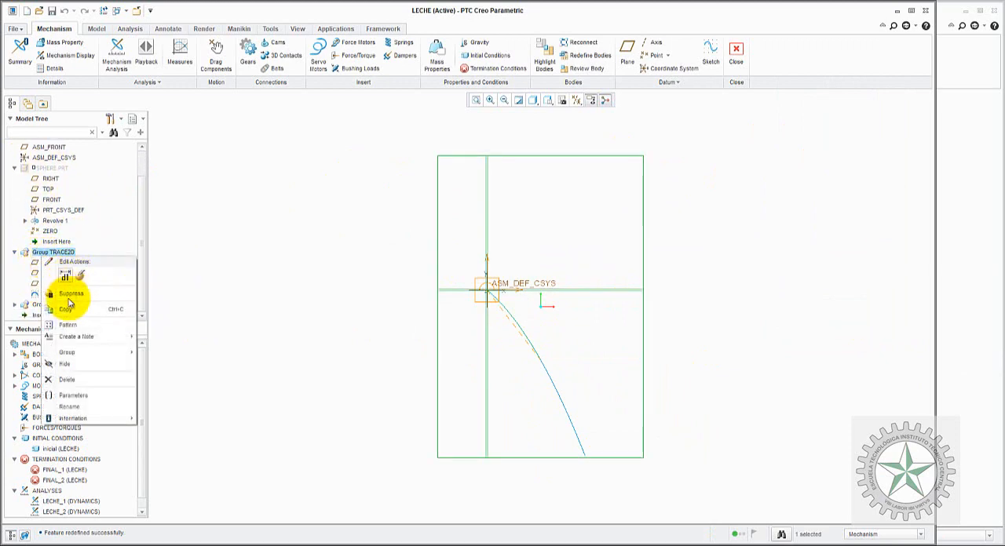
click(59, 255)
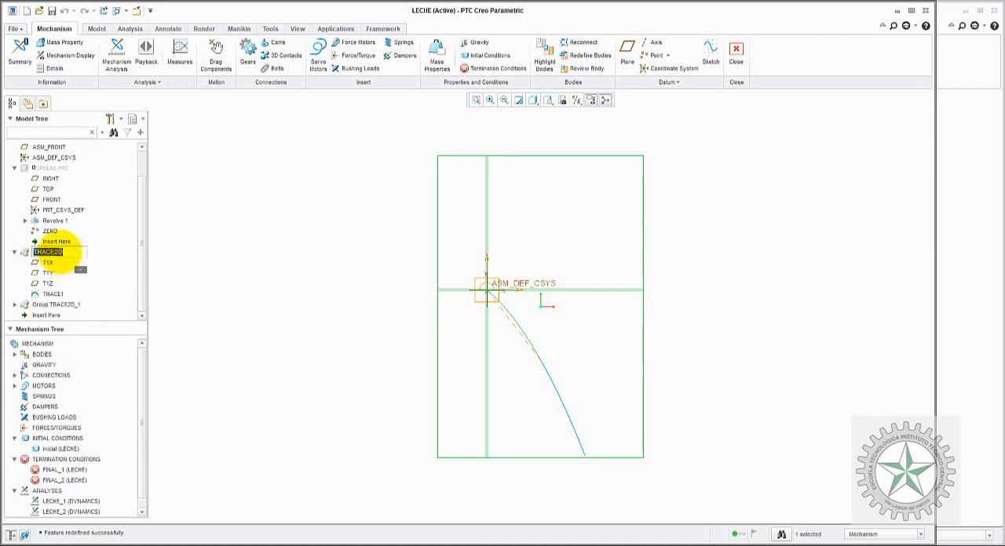
text(VASO1)
key(Return)
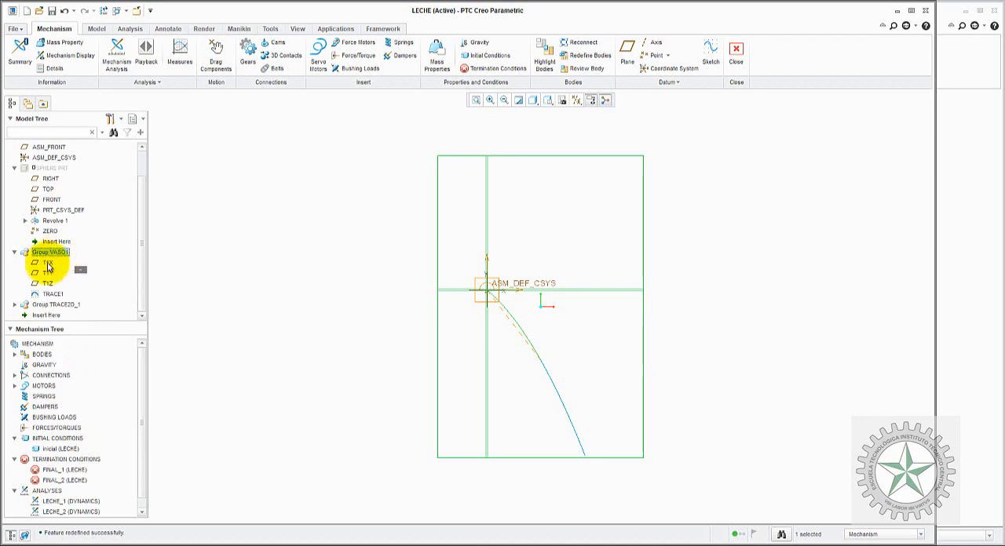
click(46, 306)
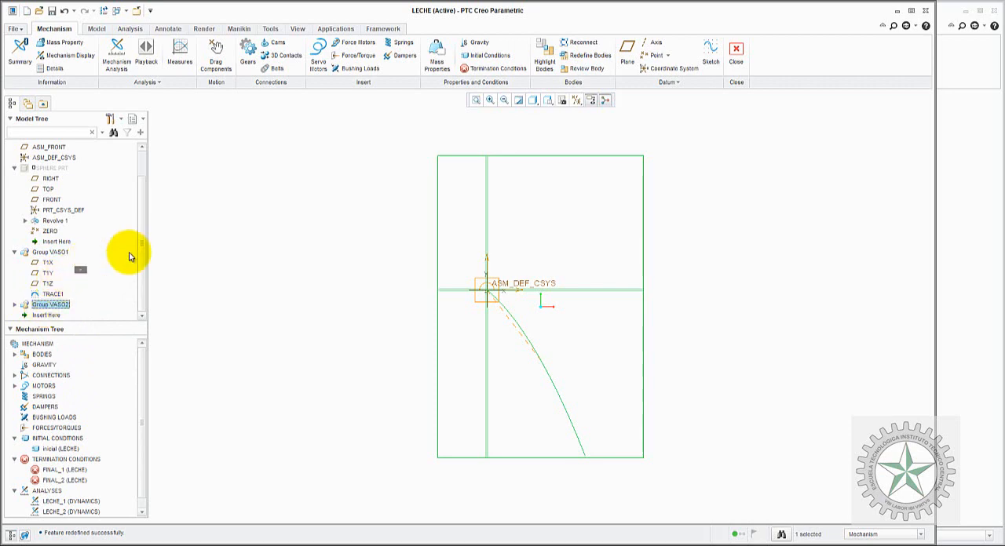
Step: Hide the VASO2 group and open the sketch of the TRACE1 curve in group VASO1 for editing
click(49, 296)
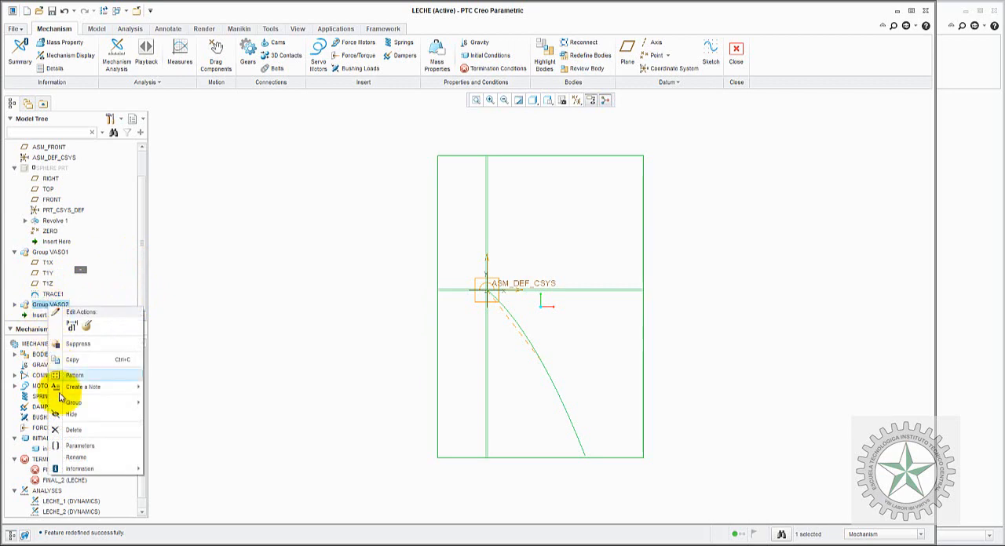
click(72, 414)
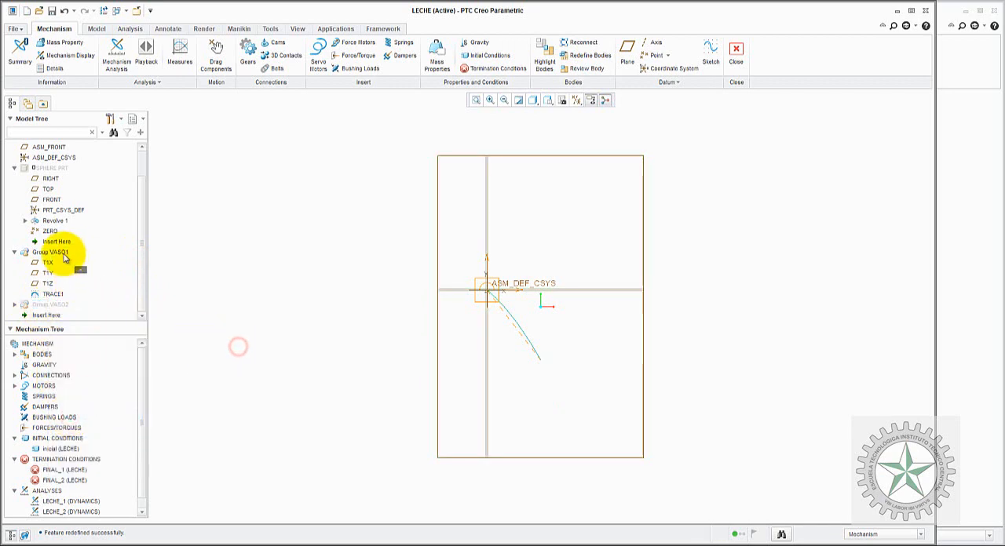
right_click(58, 295)
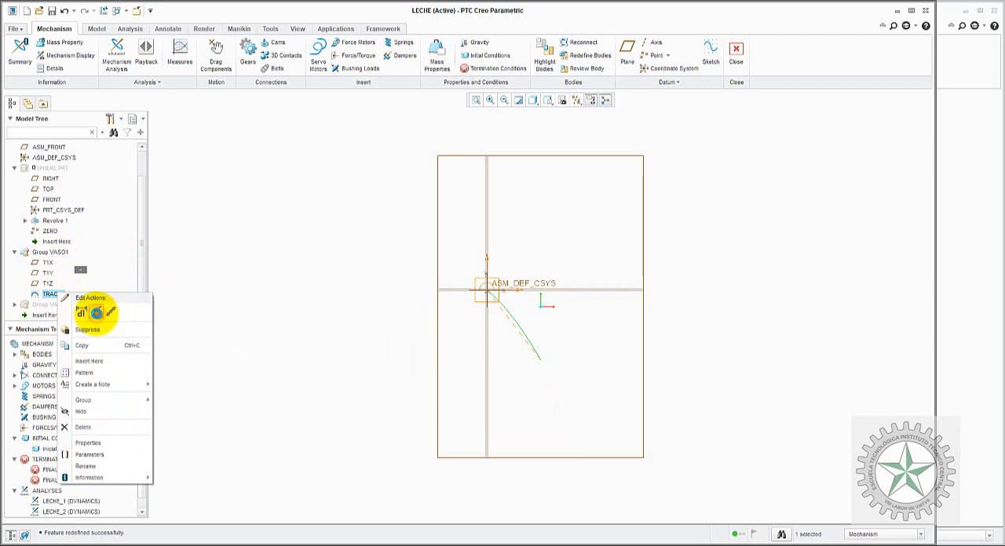
click(96, 313)
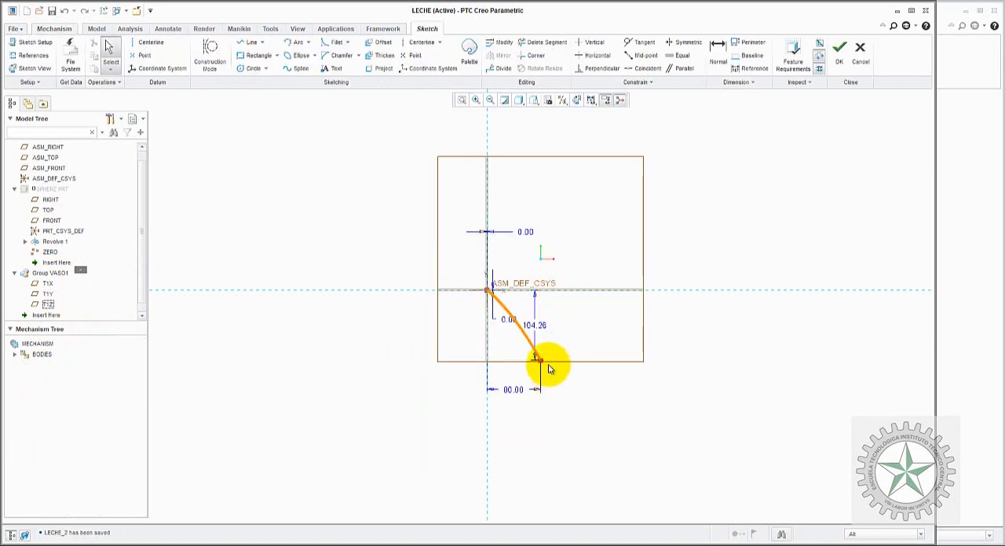
scroll(550, 370, down, 5)
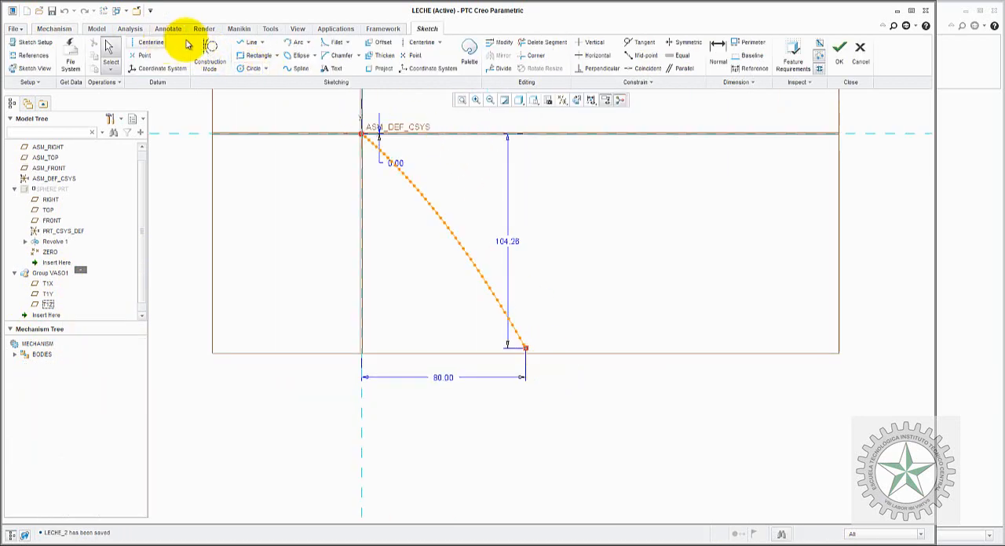
Step: Sketch the glass as a rectangle starting at the trace curve's lower endpoint, 66 mm wide and 140 mm high
click(257, 55)
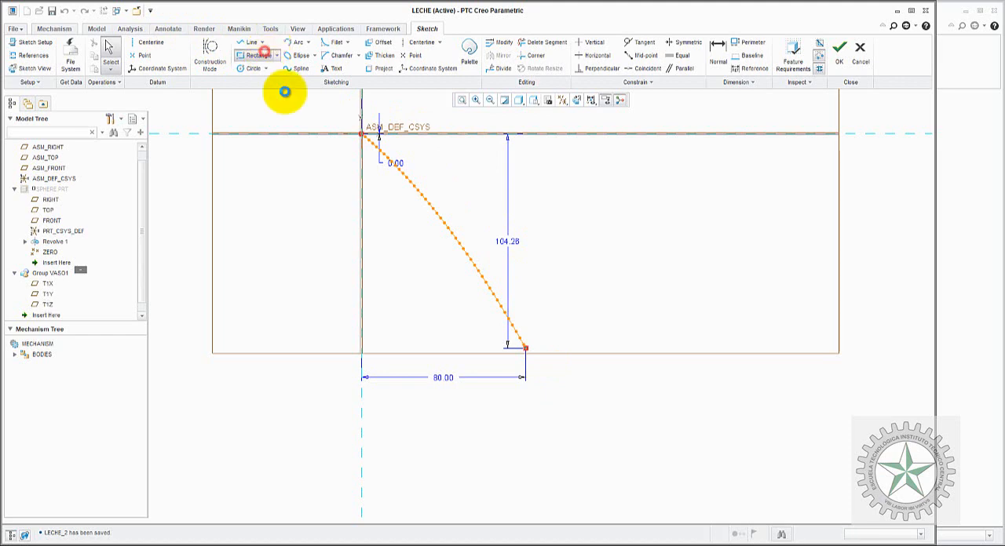
click(526, 349)
click(595, 473)
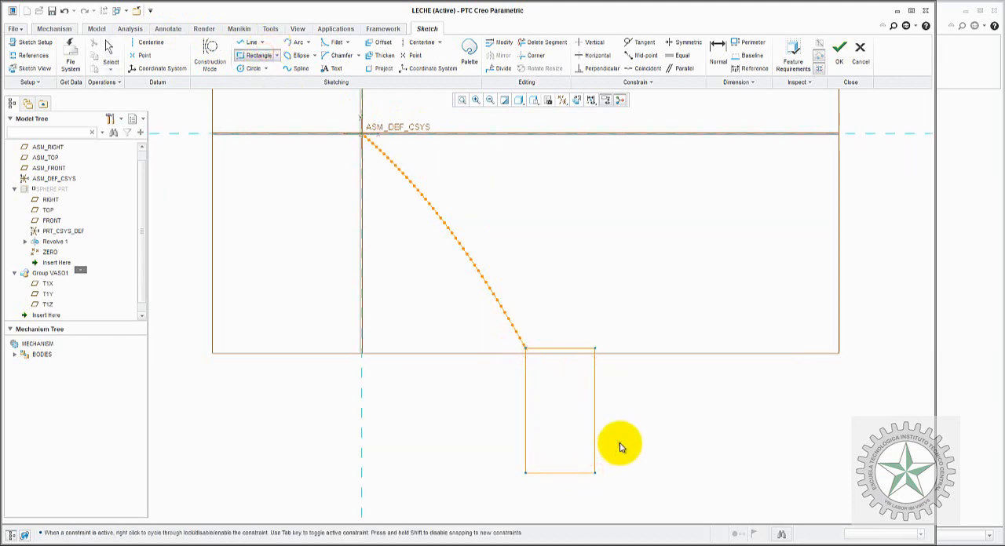
click(718, 52)
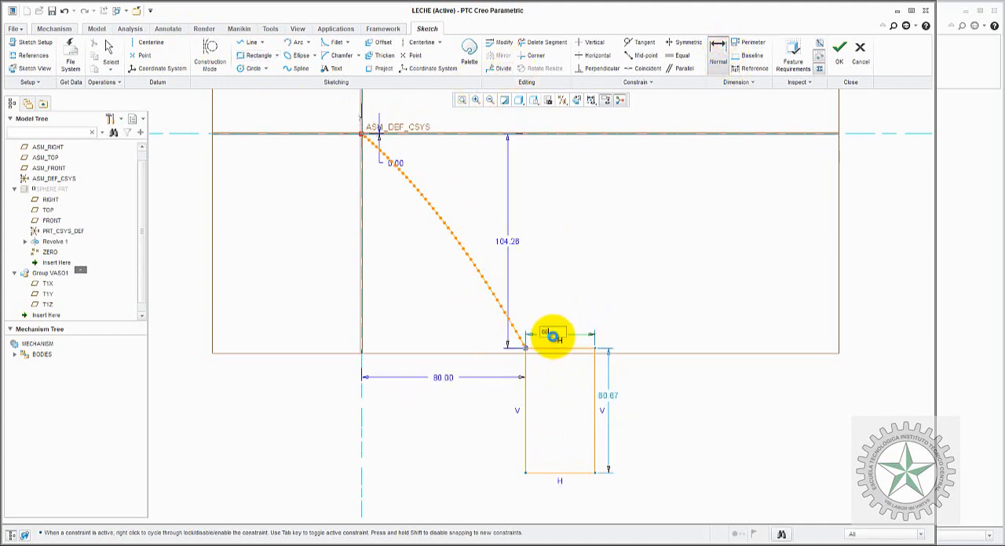
scroll(553, 336, down, 5)
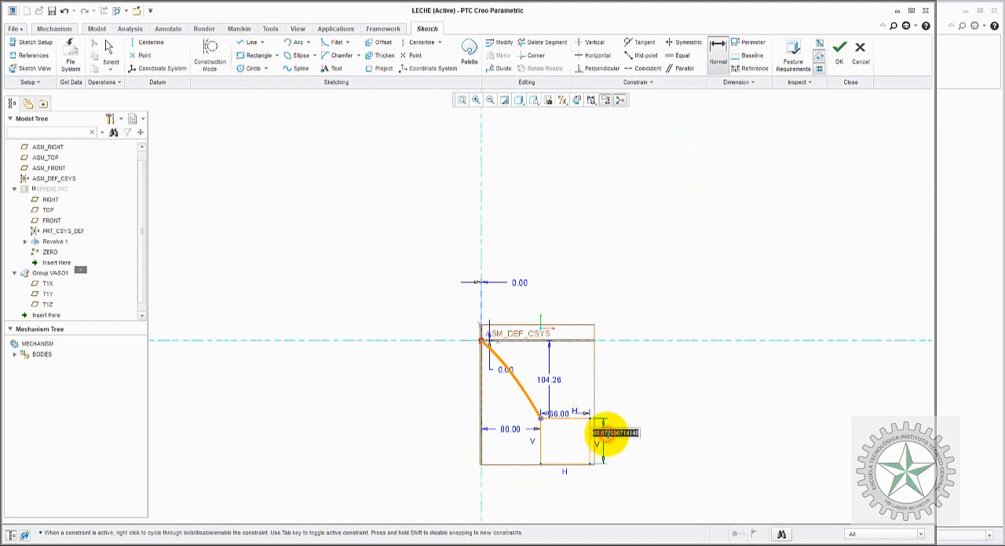
click(654, 404)
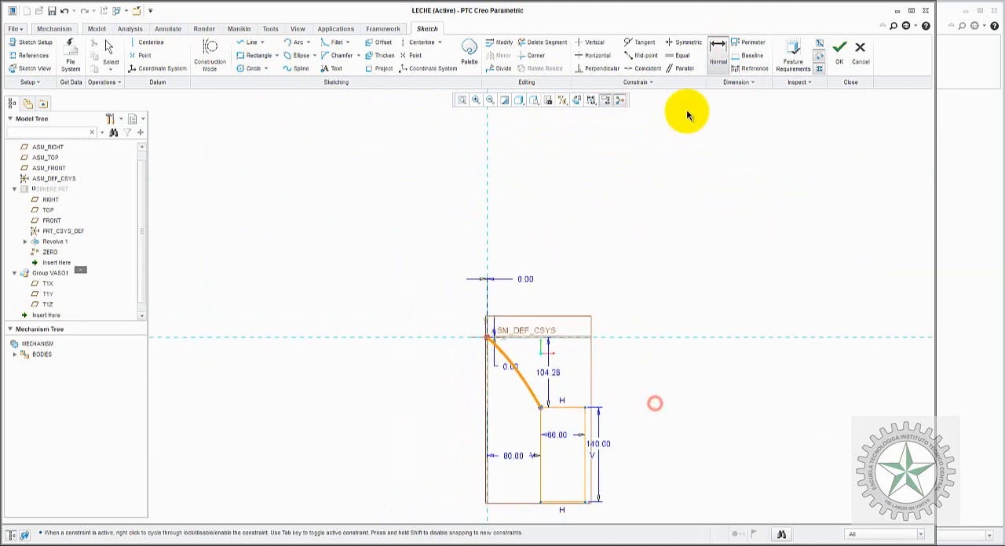
Step: Dimension the height from the horizontal reference to the rectangle's bottom edge, converting it to a reference dimension
click(625, 338)
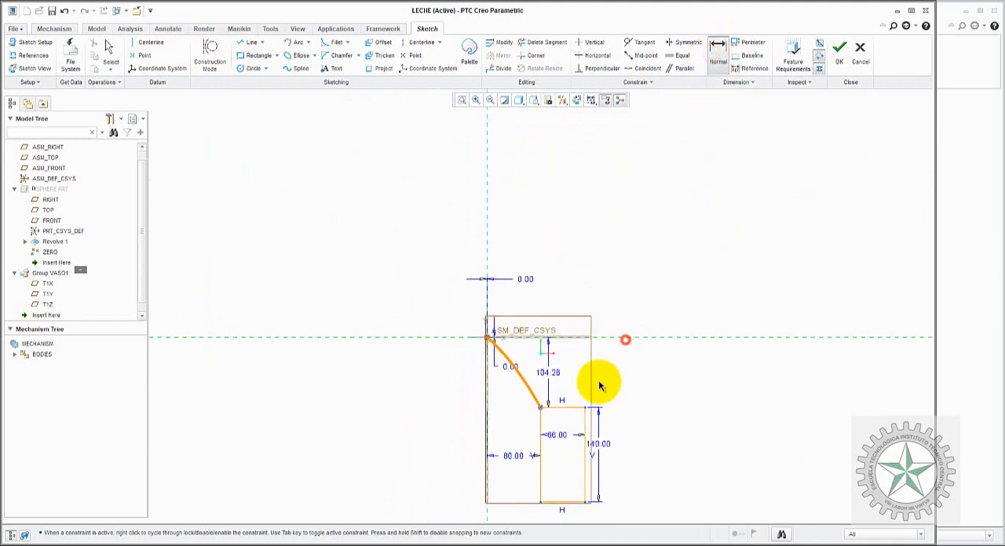
click(563, 502)
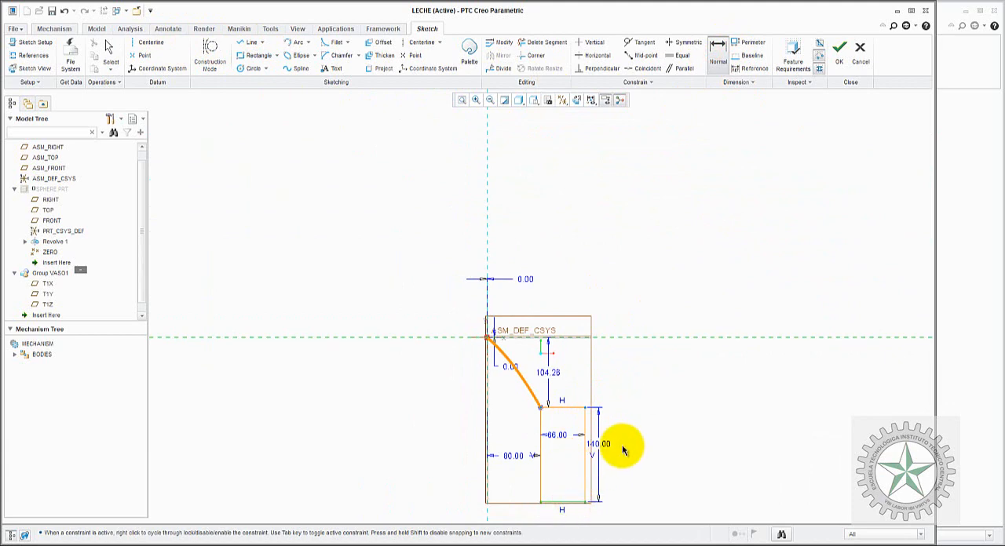
middle_click(622, 424)
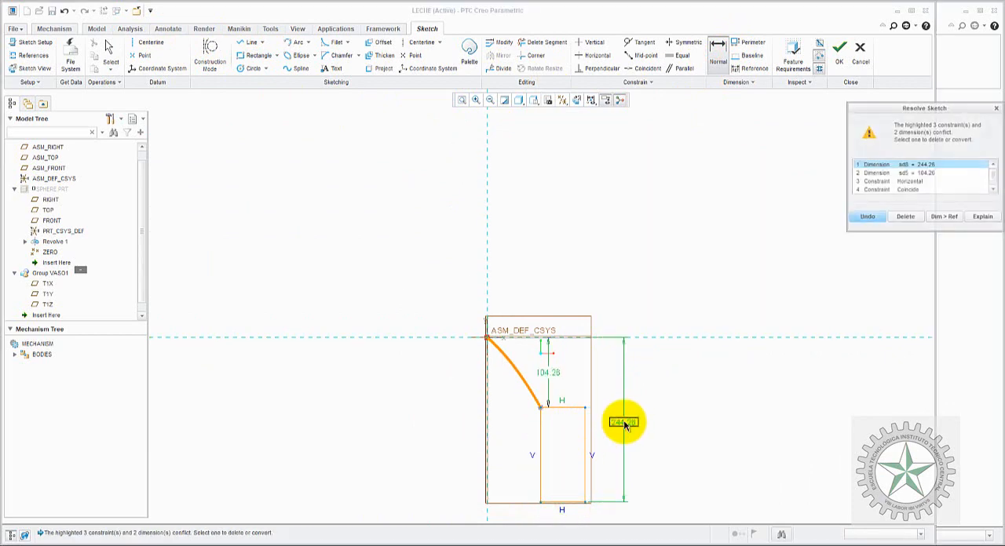
click(941, 218)
click(750, 299)
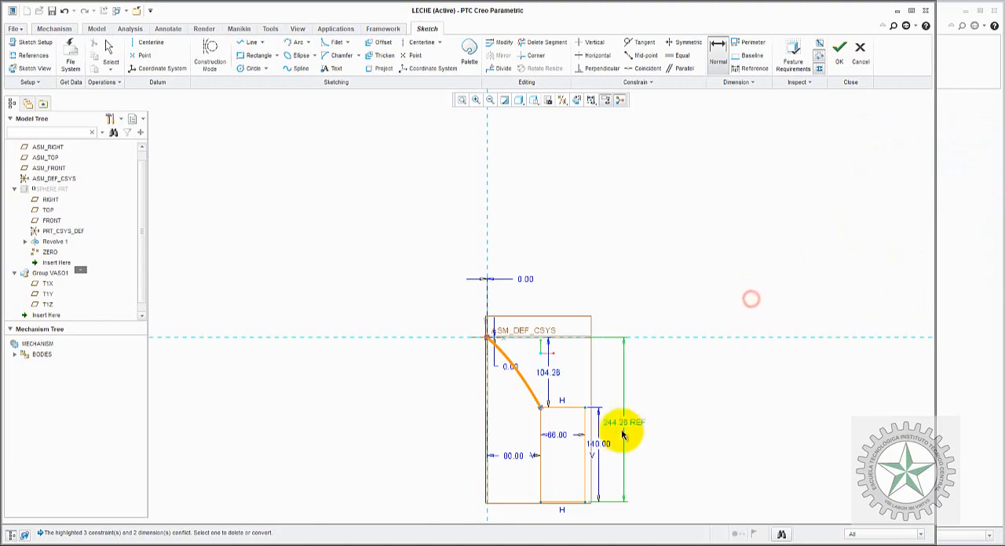
Step: Switch to VASO_LECHE.jpg in Paint and draw an ellipse around the solution's hB = 0.244 m result
mouse_move(610, 537)
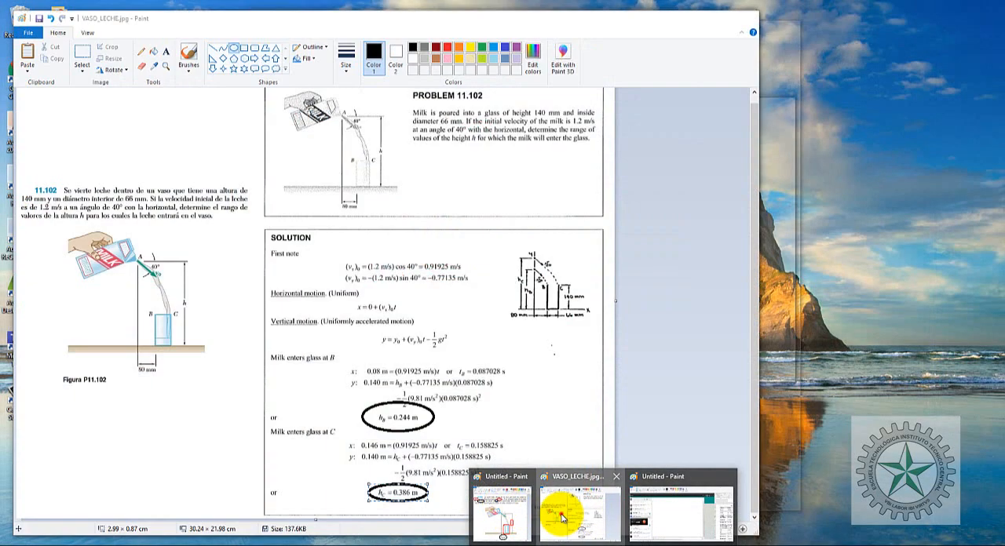
click(562, 518)
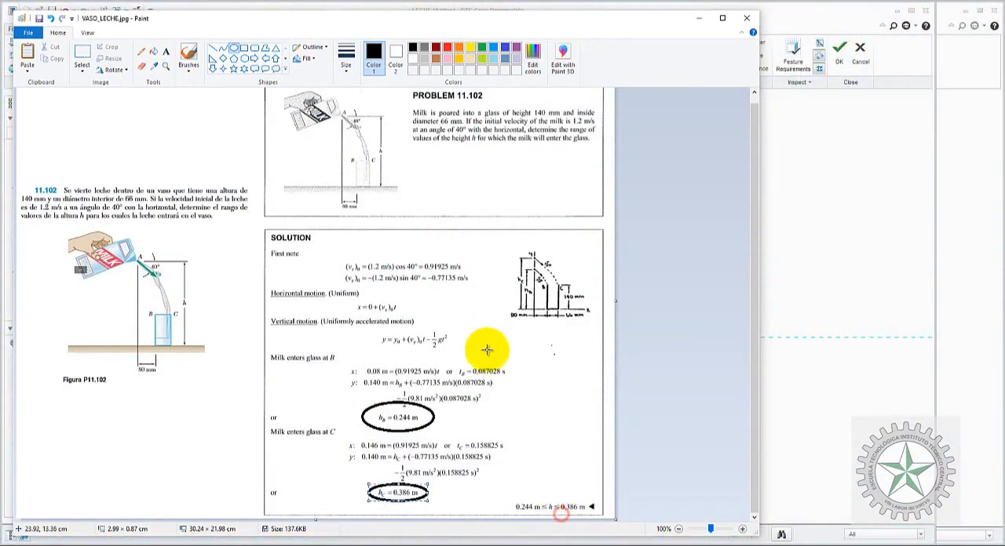
mouse_move(351, 376)
mouse_down()
mouse_move(421, 410)
mouse_move(442, 435)
mouse_up()
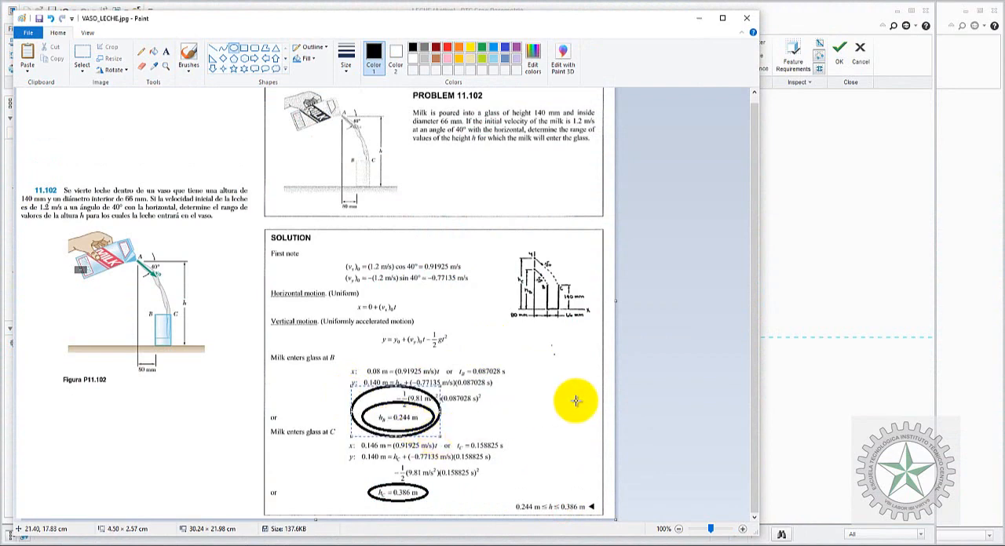
Step: Return to Creo, finish the TRACE1 sketch and clear the selection
click(827, 255)
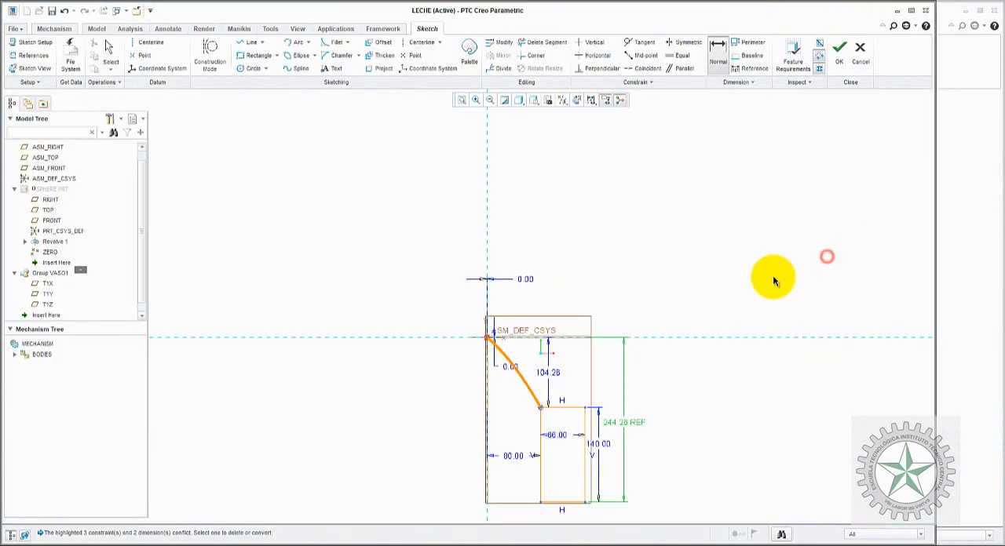
click(840, 58)
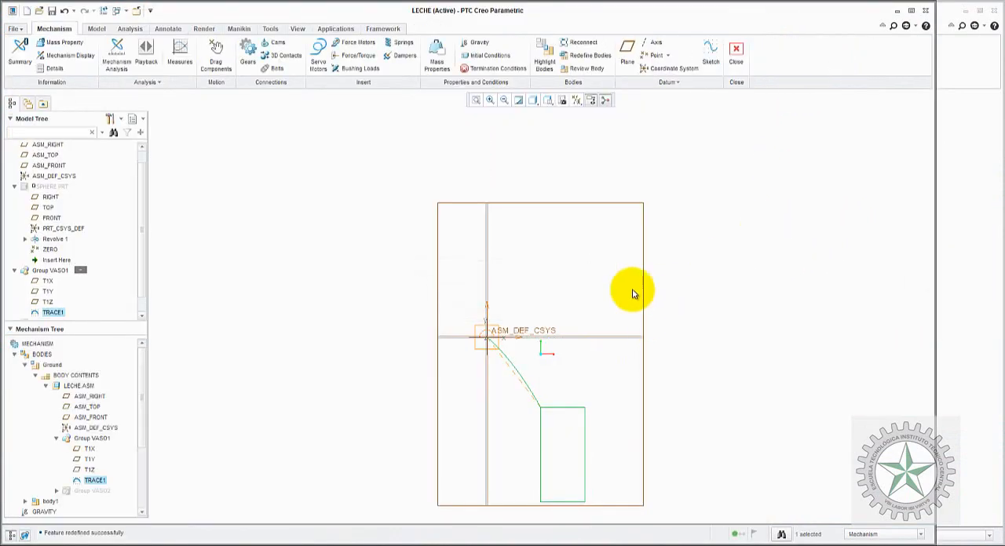
click(370, 297)
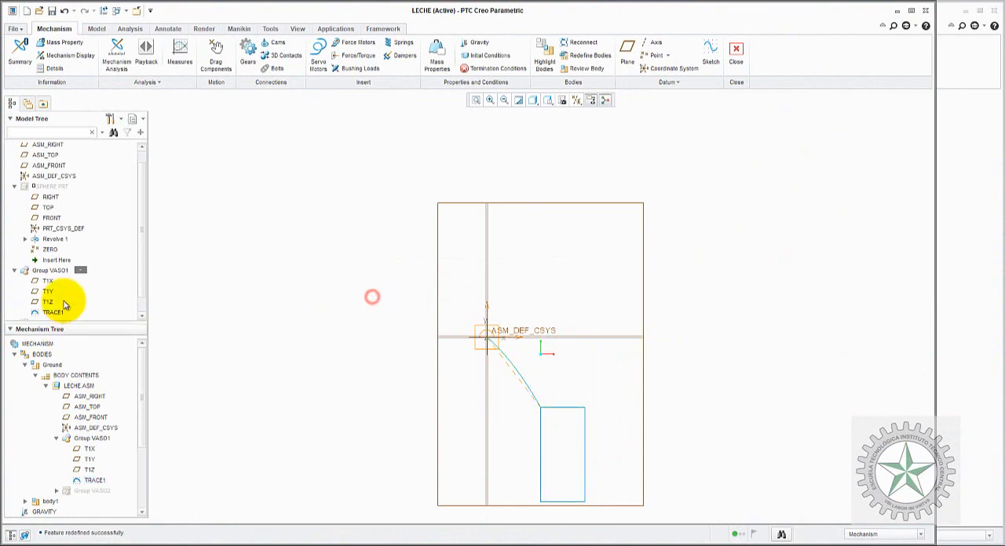
Step: Hide Group VASO1 and unhide Group VASO2 in the LECHE assembly
click(143, 279)
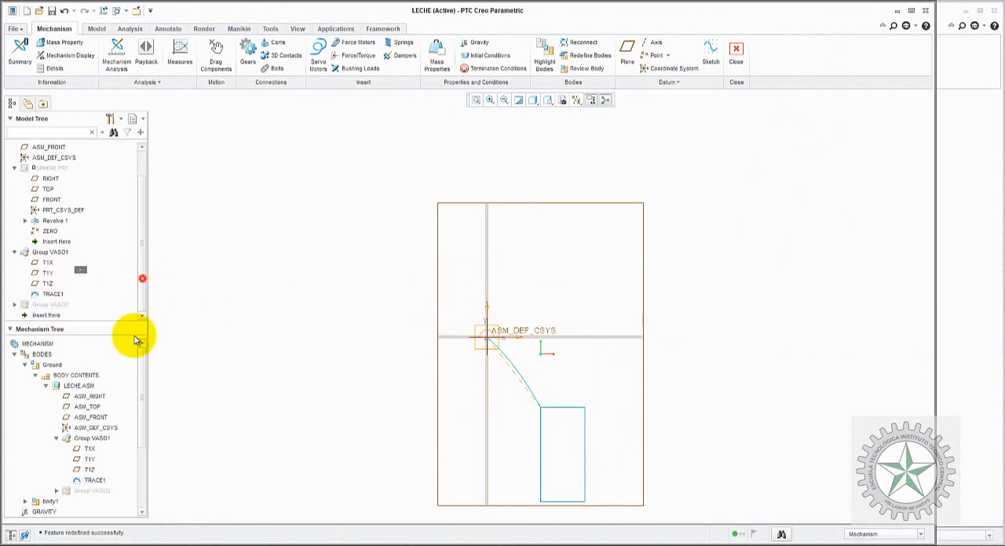
right_click(59, 251)
click(91, 358)
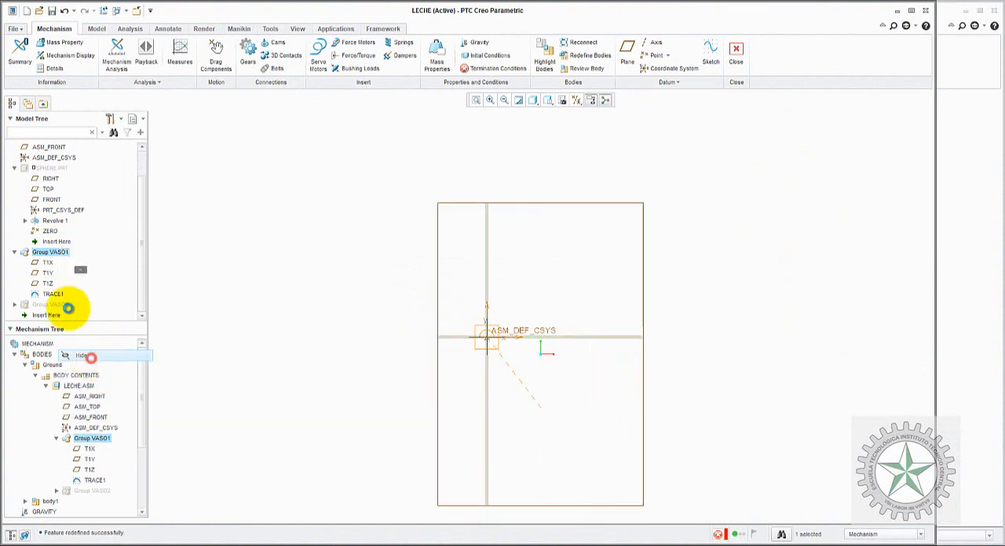
right_click(61, 305)
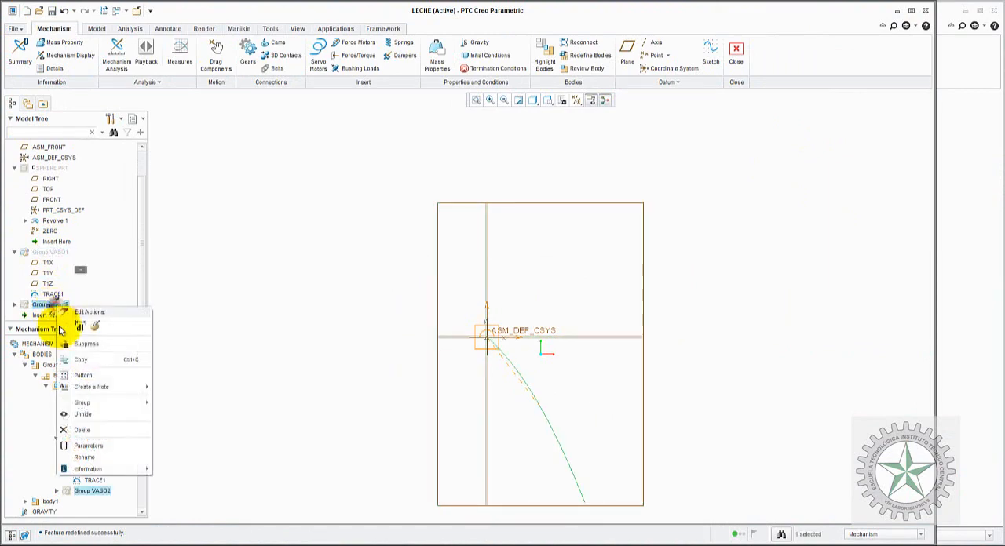
click(84, 415)
Step: Expand Group VASO2 and open the TRACE2 curve's sketch for editing
click(139, 291)
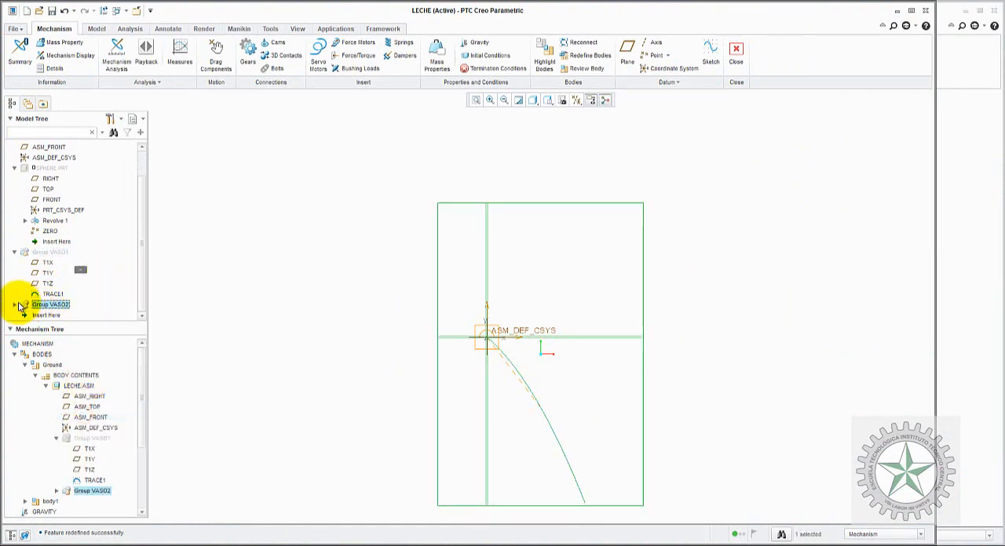
scroll(43, 310, down, 2)
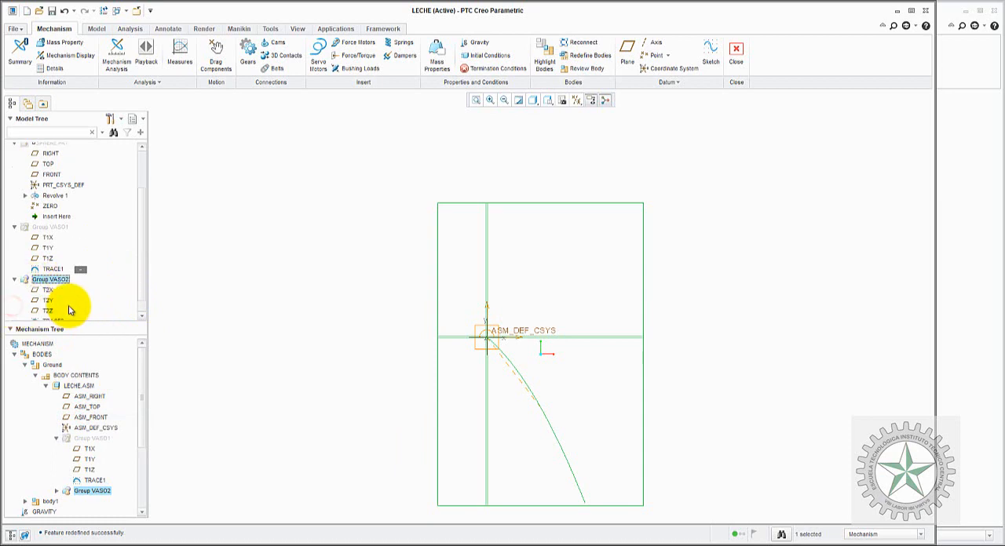
right_click(52, 305)
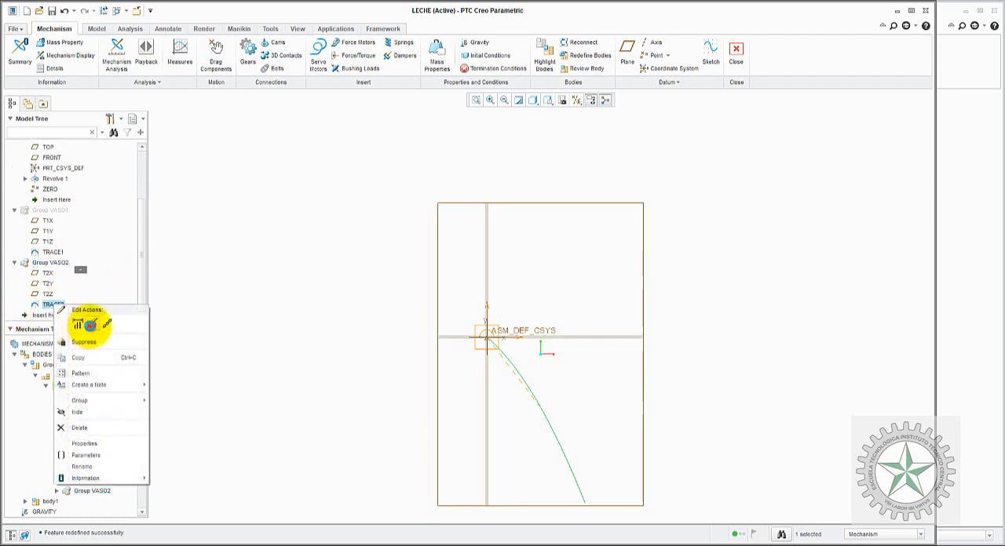
click(89, 325)
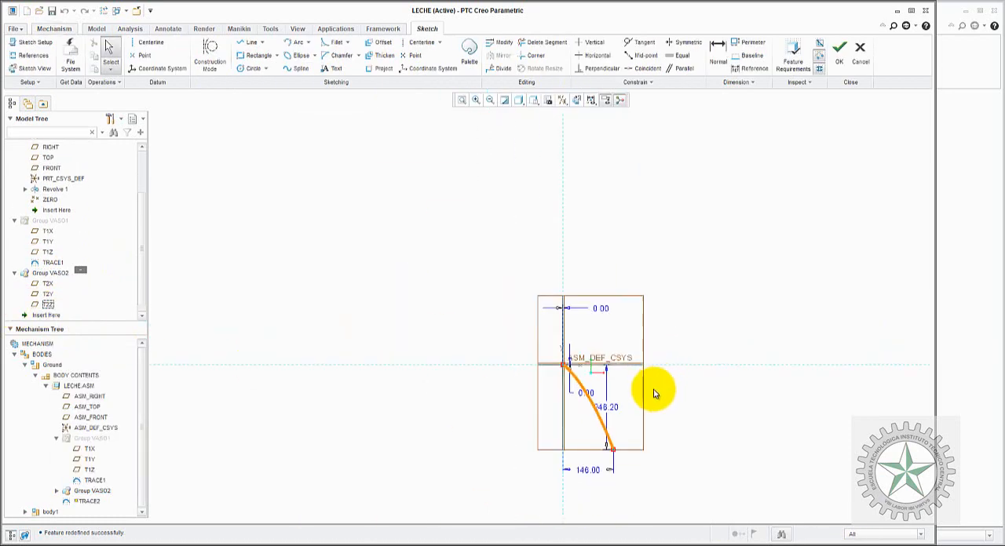
scroll(676, 433, up, 3)
scroll(640, 456, down, 7)
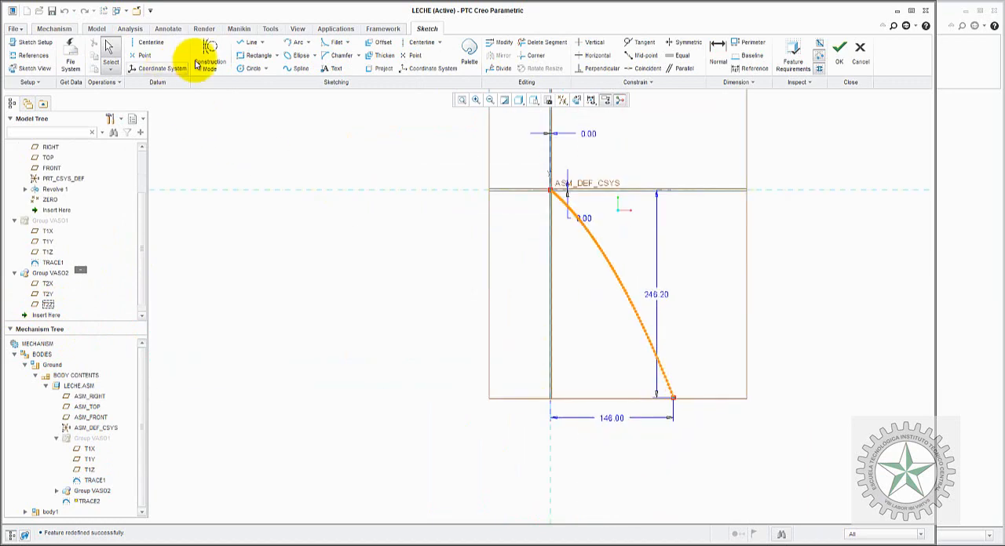
Step: Sketch the glass as a rectangle 66 mm wide and 140 mm high, below the trace curve's lower endpoint and extending toward the vertical reference
click(253, 55)
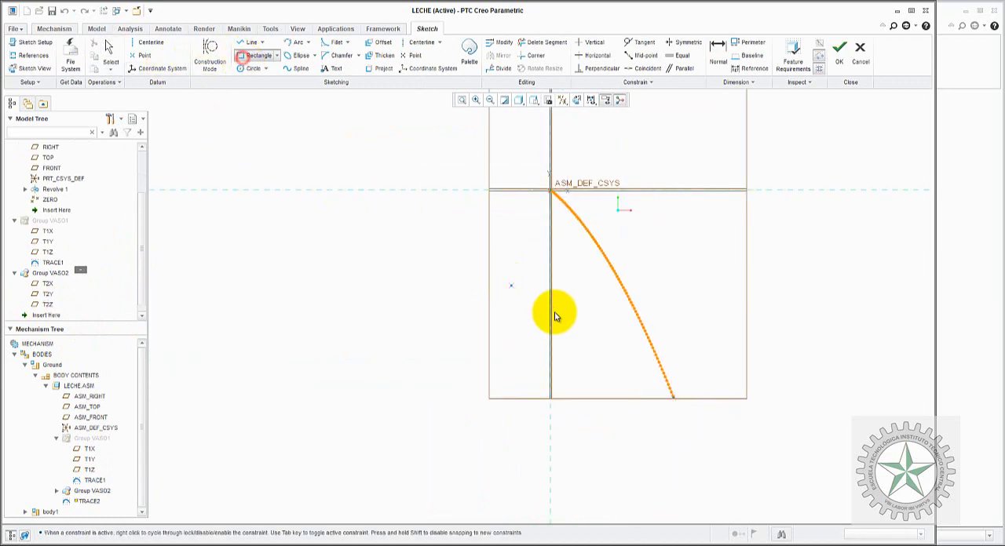
click(676, 400)
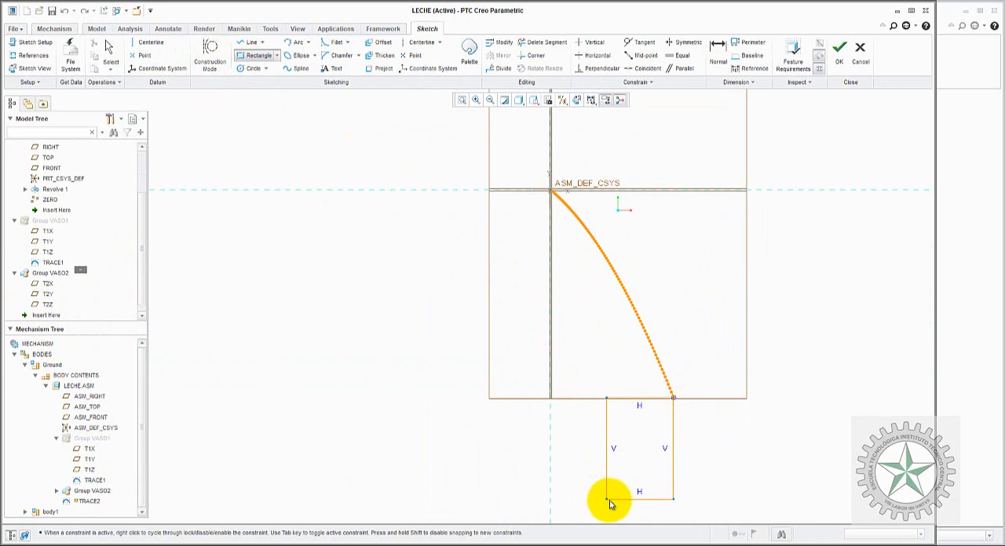
click(614, 500)
middle_click(673, 444)
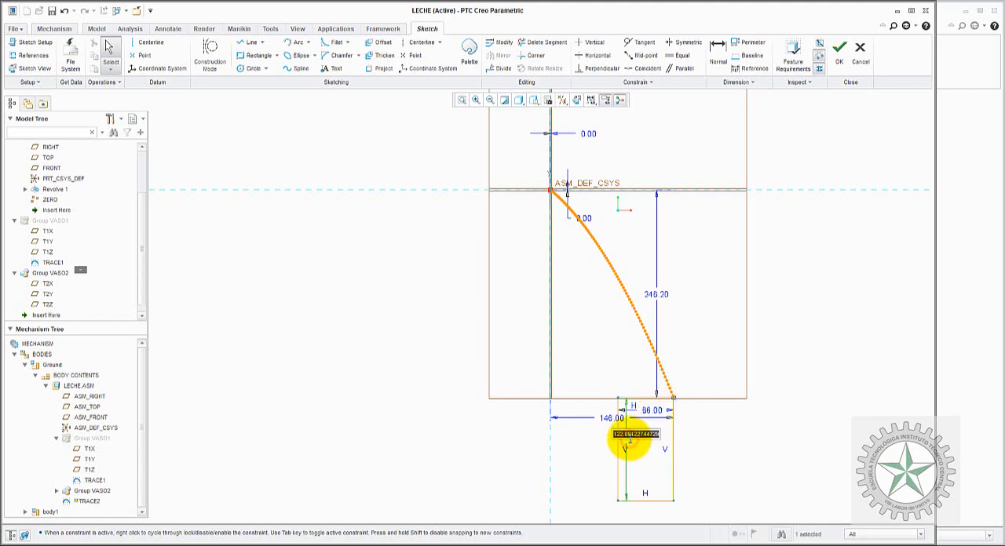
key(Return)
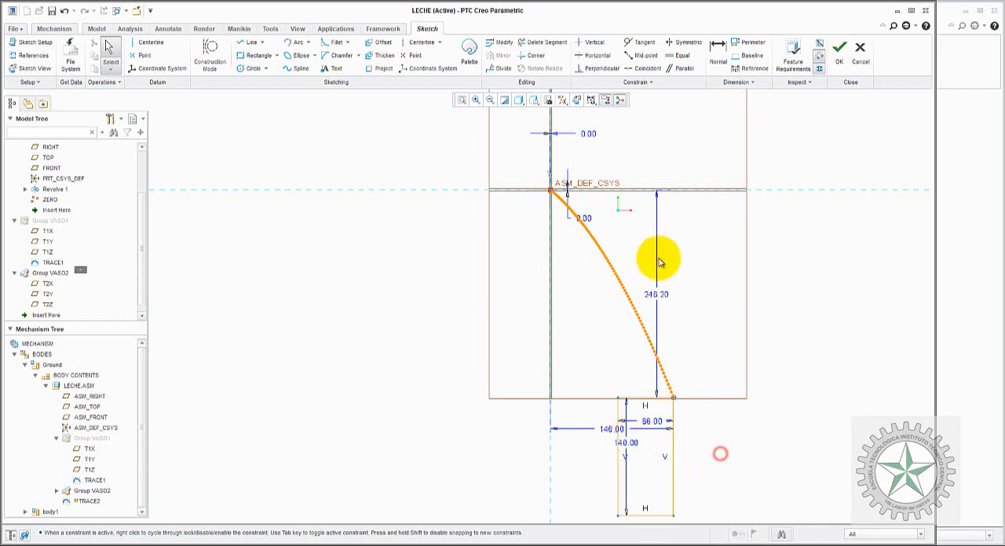
Step: Dimension the height from the horizontal reference to the bottom edge of the TRACE2 rectangle, converting it to a reference dimension
click(717, 47)
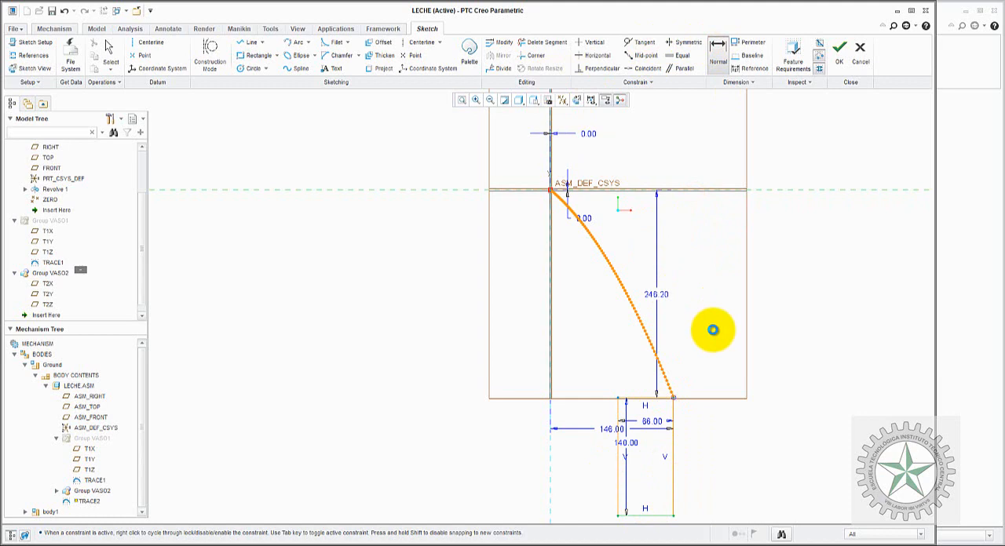
middle_click(712, 329)
click(951, 218)
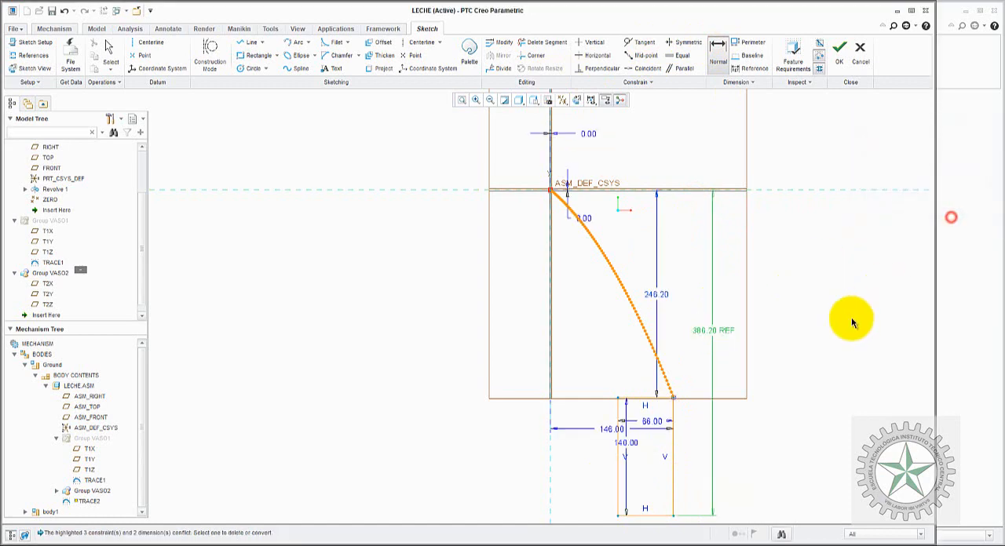
click(849, 322)
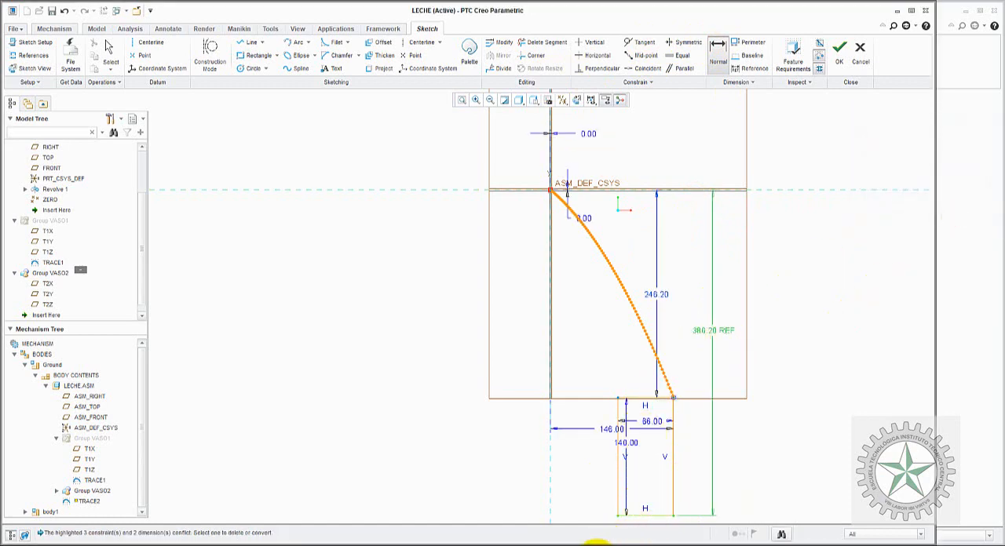
Step: Switch to VASO_LECHE.jpg in Paint and draw an ellipse around the solution's hC = 0.386 m result
mouse_move(579, 540)
click(554, 507)
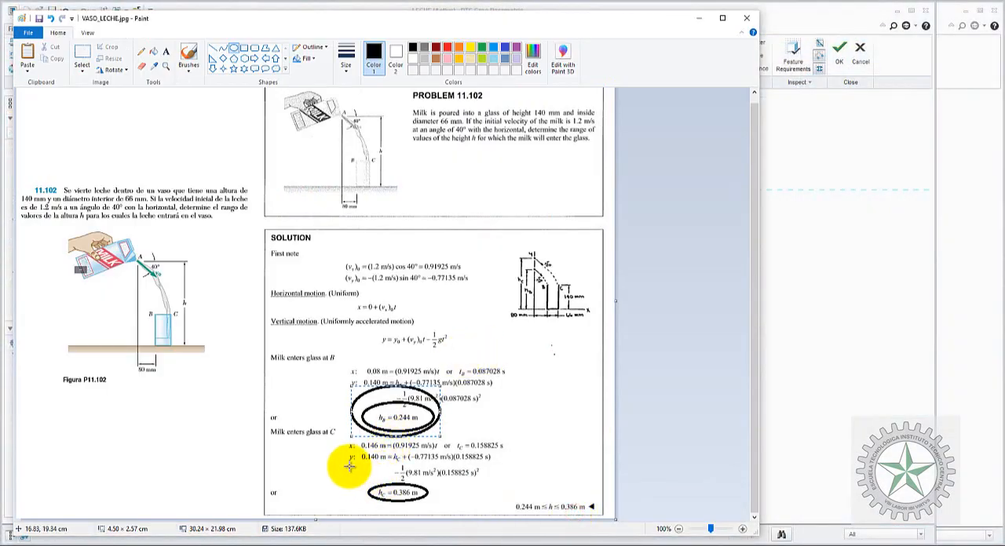
drag(346, 469, 447, 511)
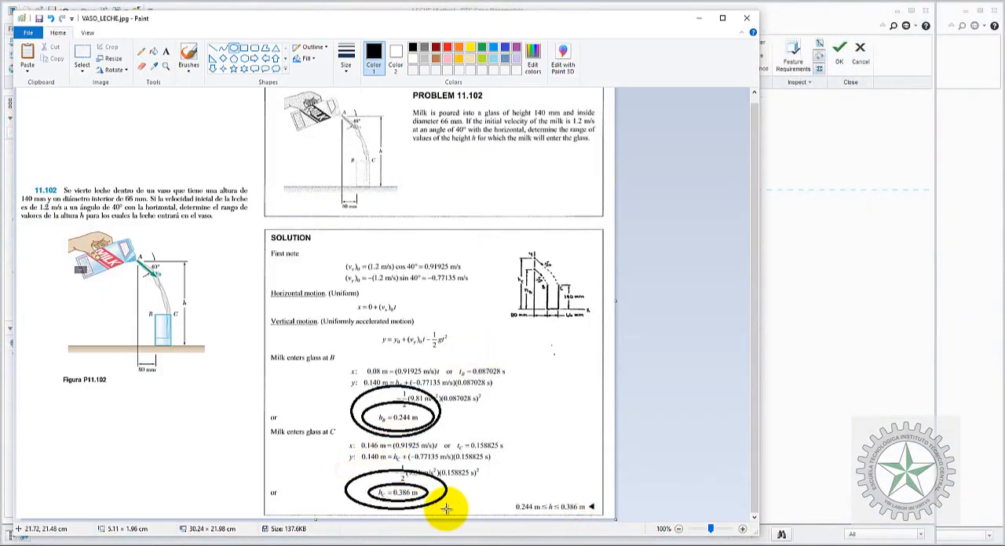
Step: Return to Creo, finish the TRACE2 sketch and unhide Group VASO1 so both groups are shown together
click(818, 324)
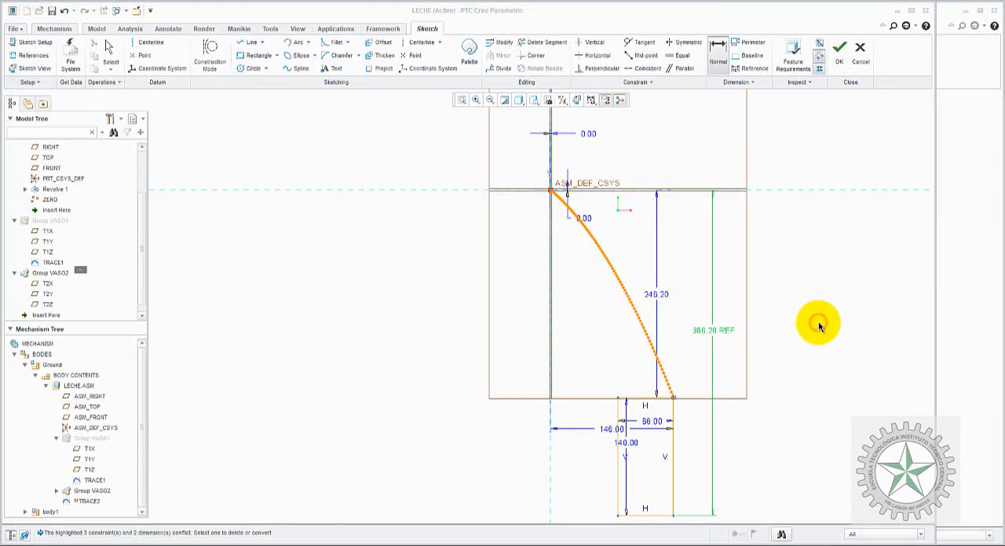
click(838, 65)
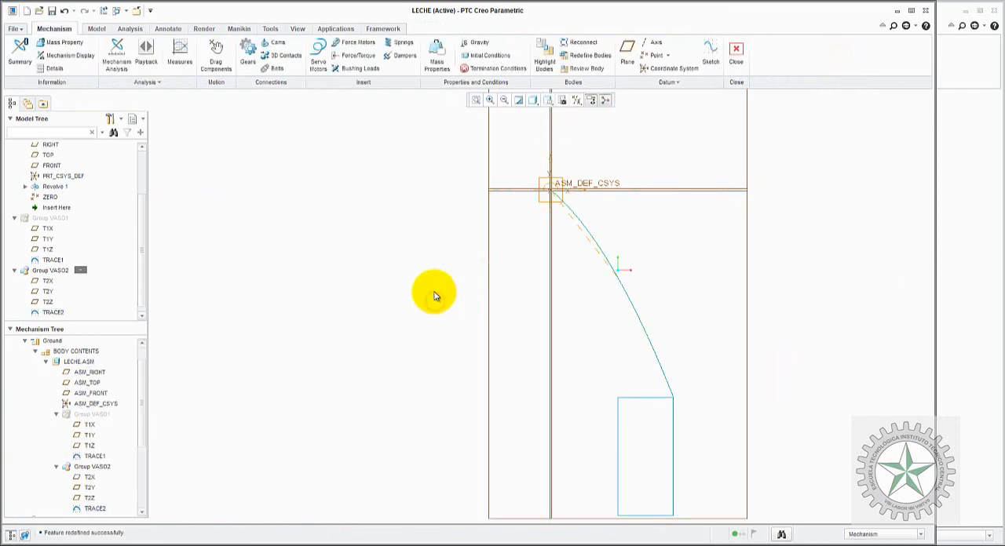
right_click(36, 220)
click(62, 327)
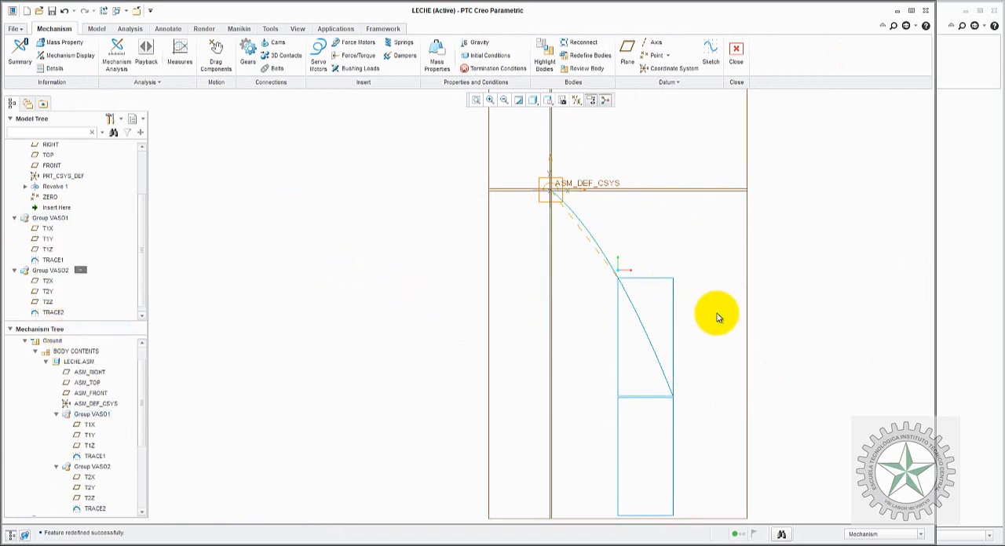
click(141, 165)
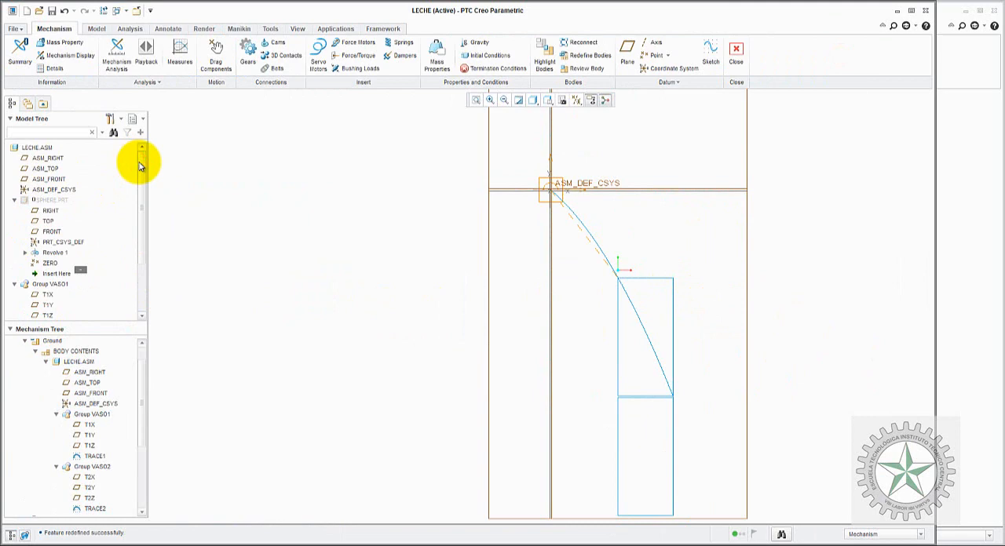
scroll(397, 218, down, 5)
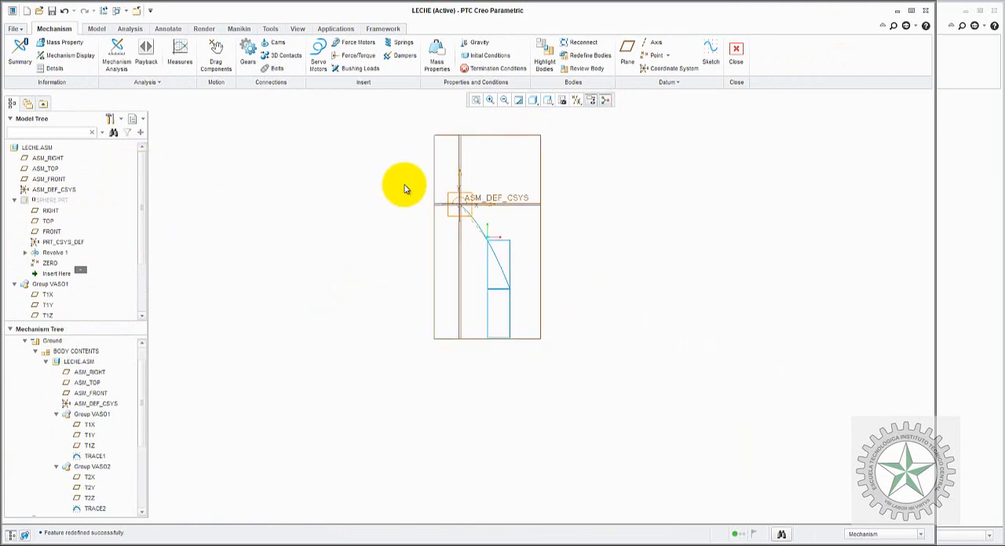
scroll(404, 188, up, 3)
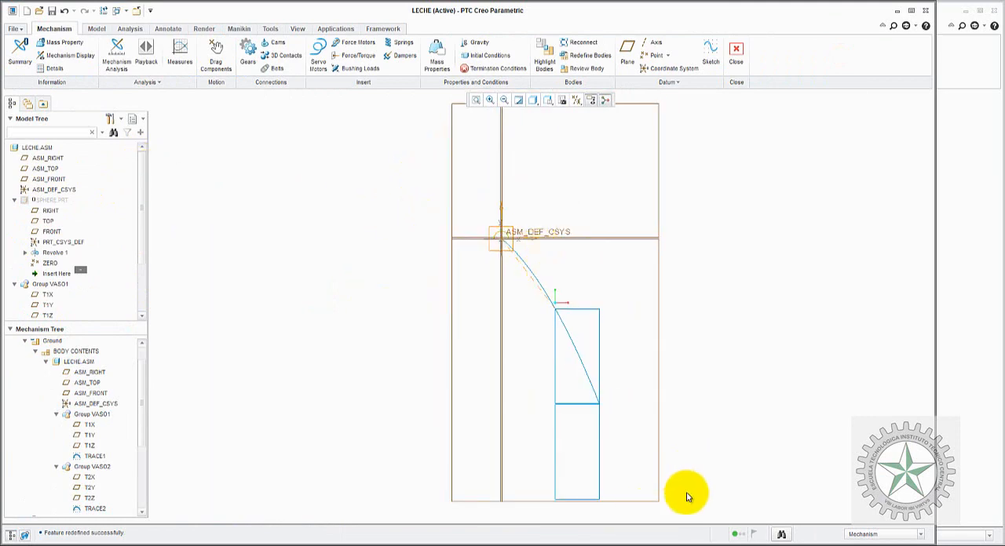